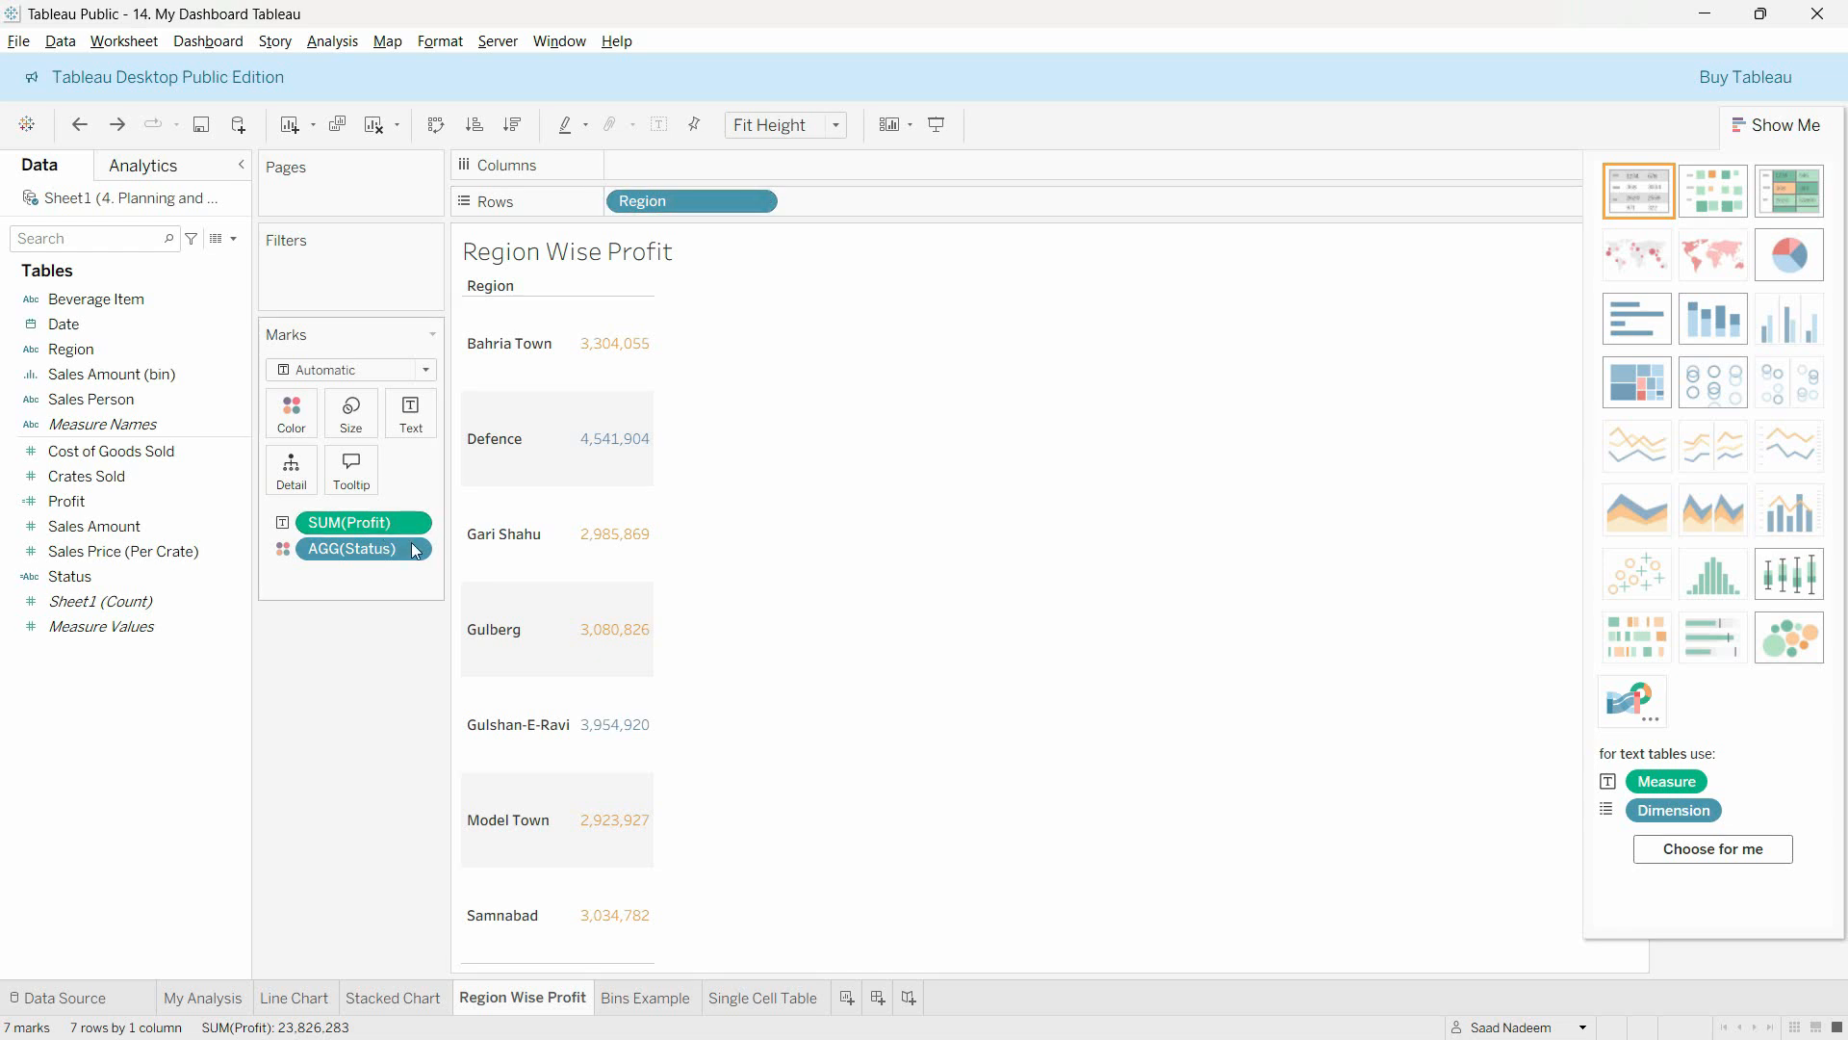
- Remove the Status colouring and the summed Profit values from the Region Wise Profit table
click(421, 548)
click(395, 881)
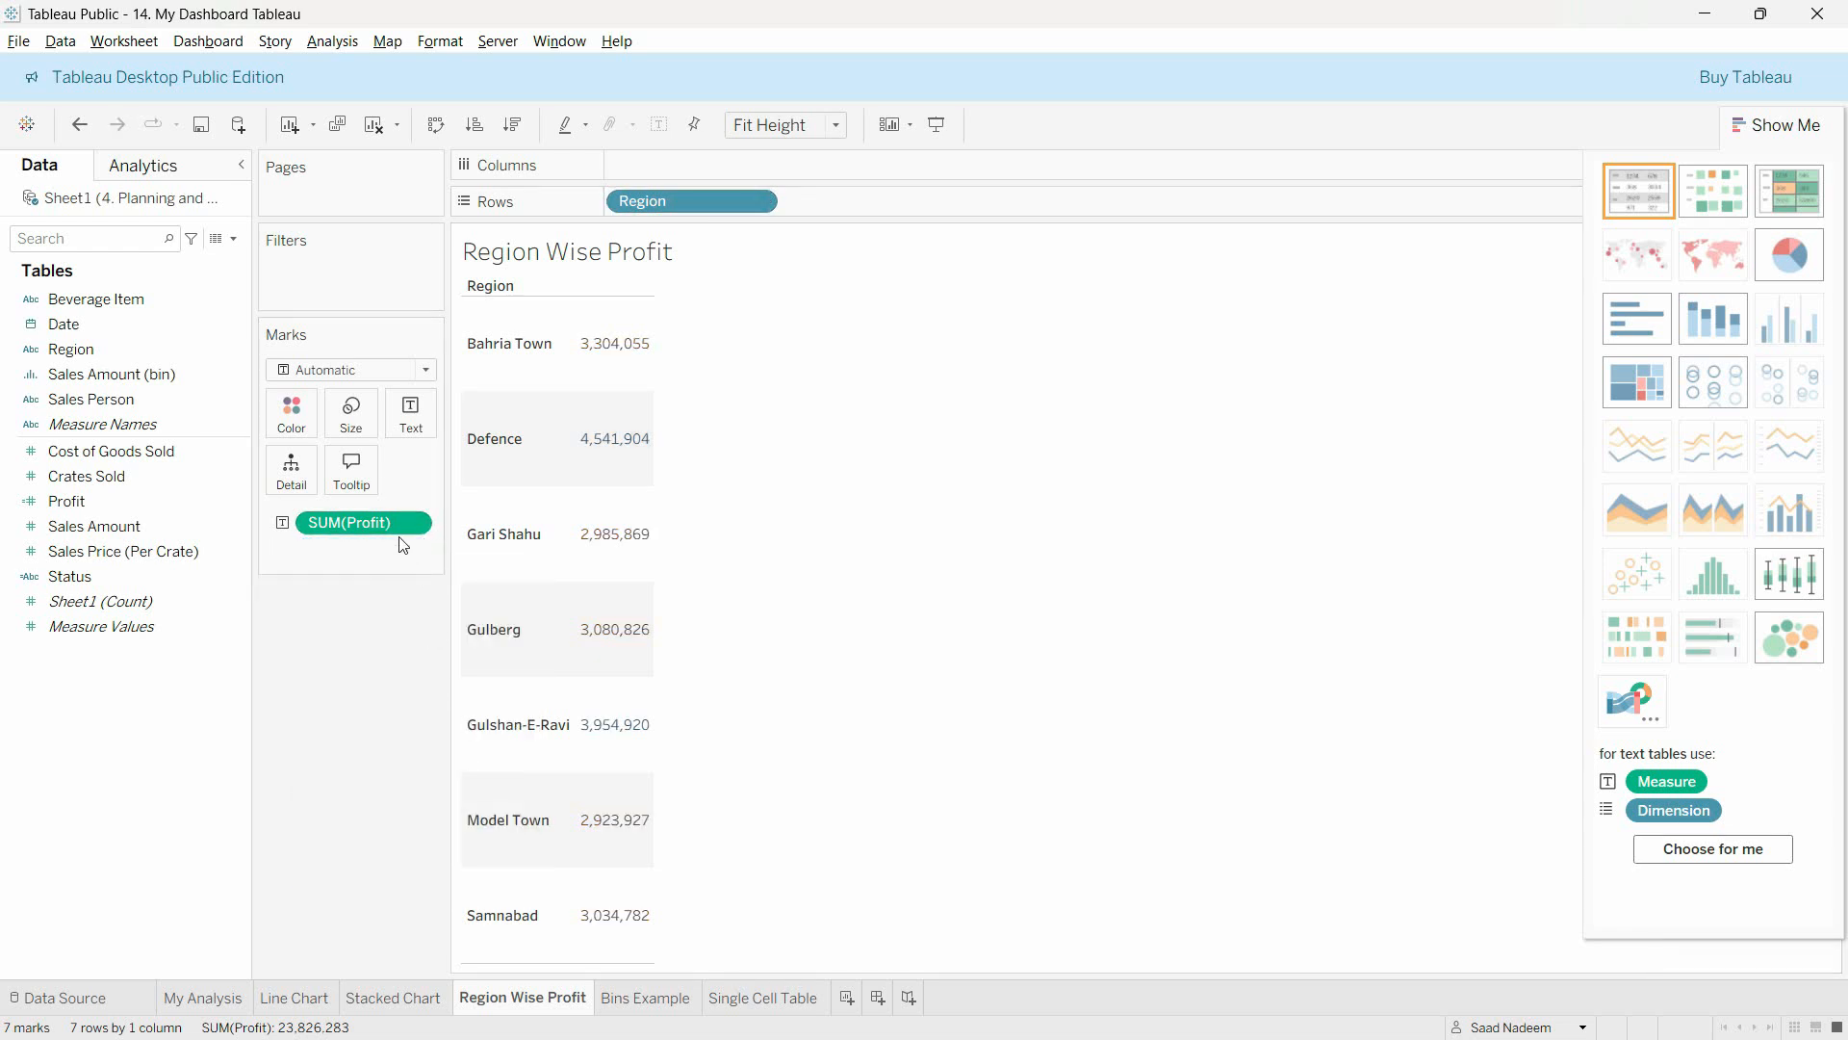
click(406, 522)
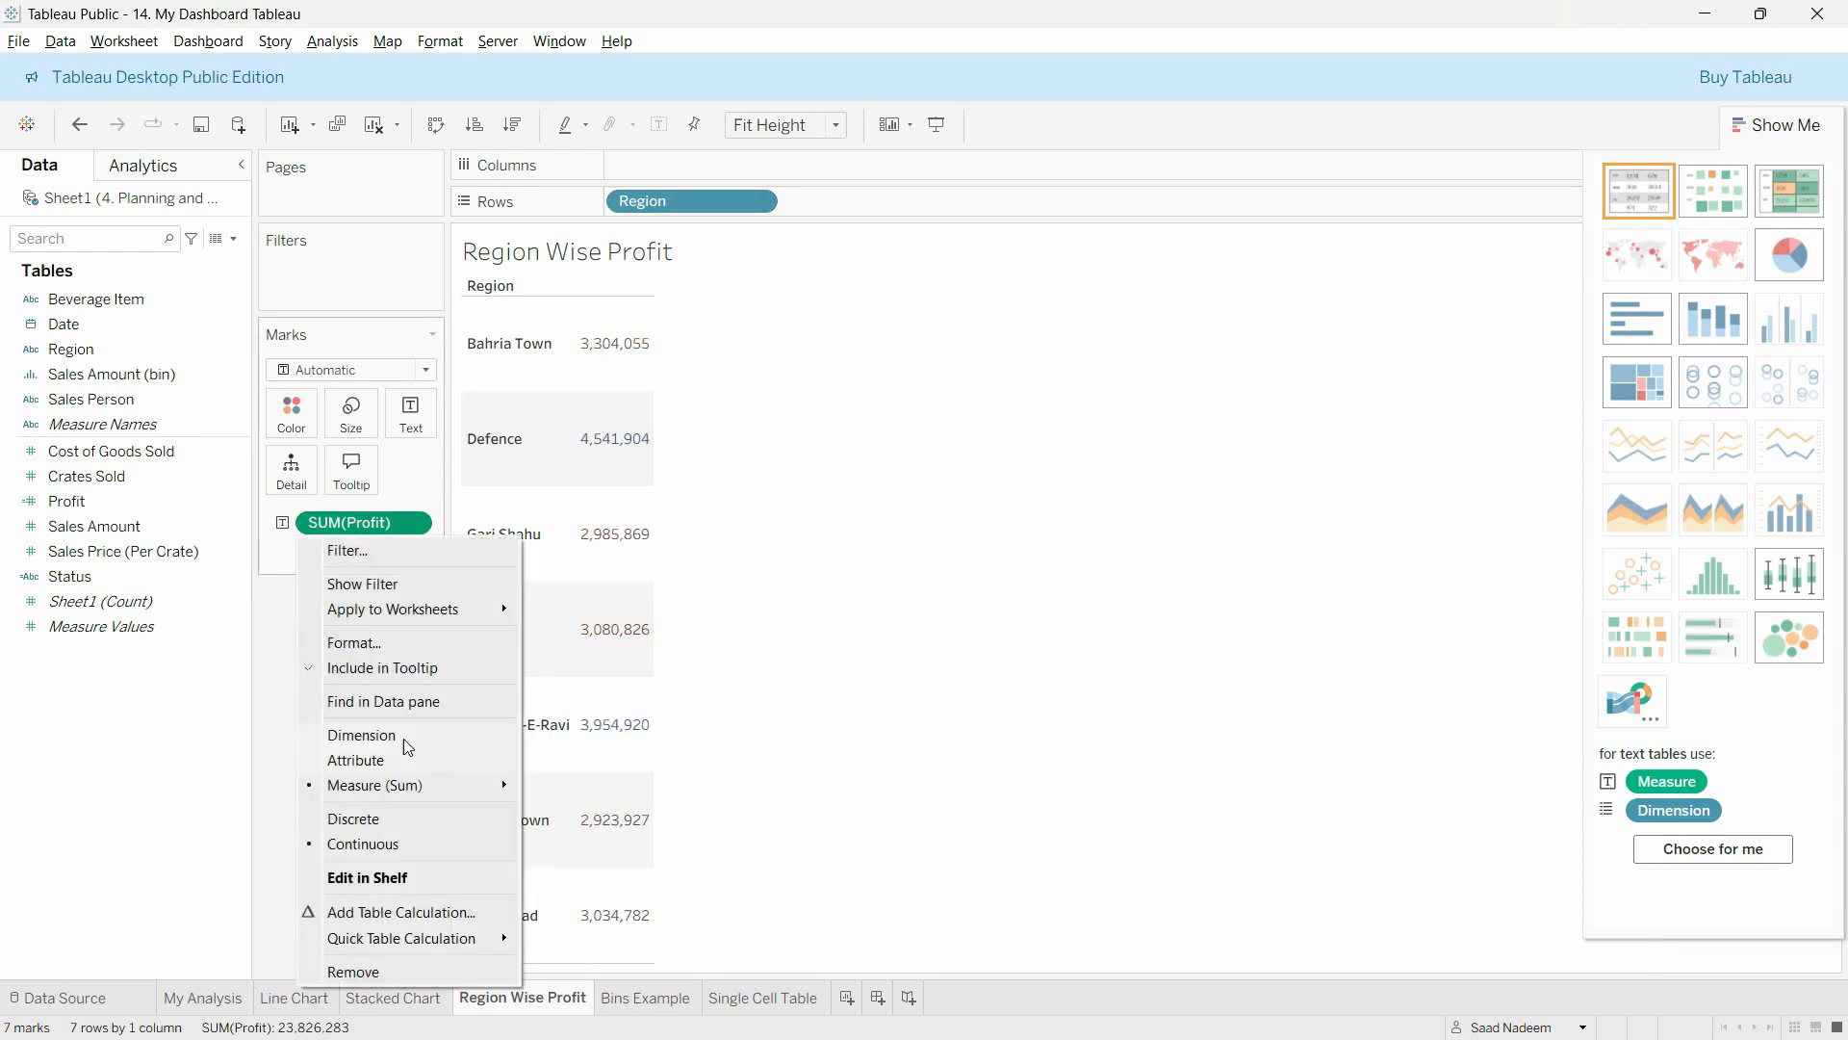
click(390, 961)
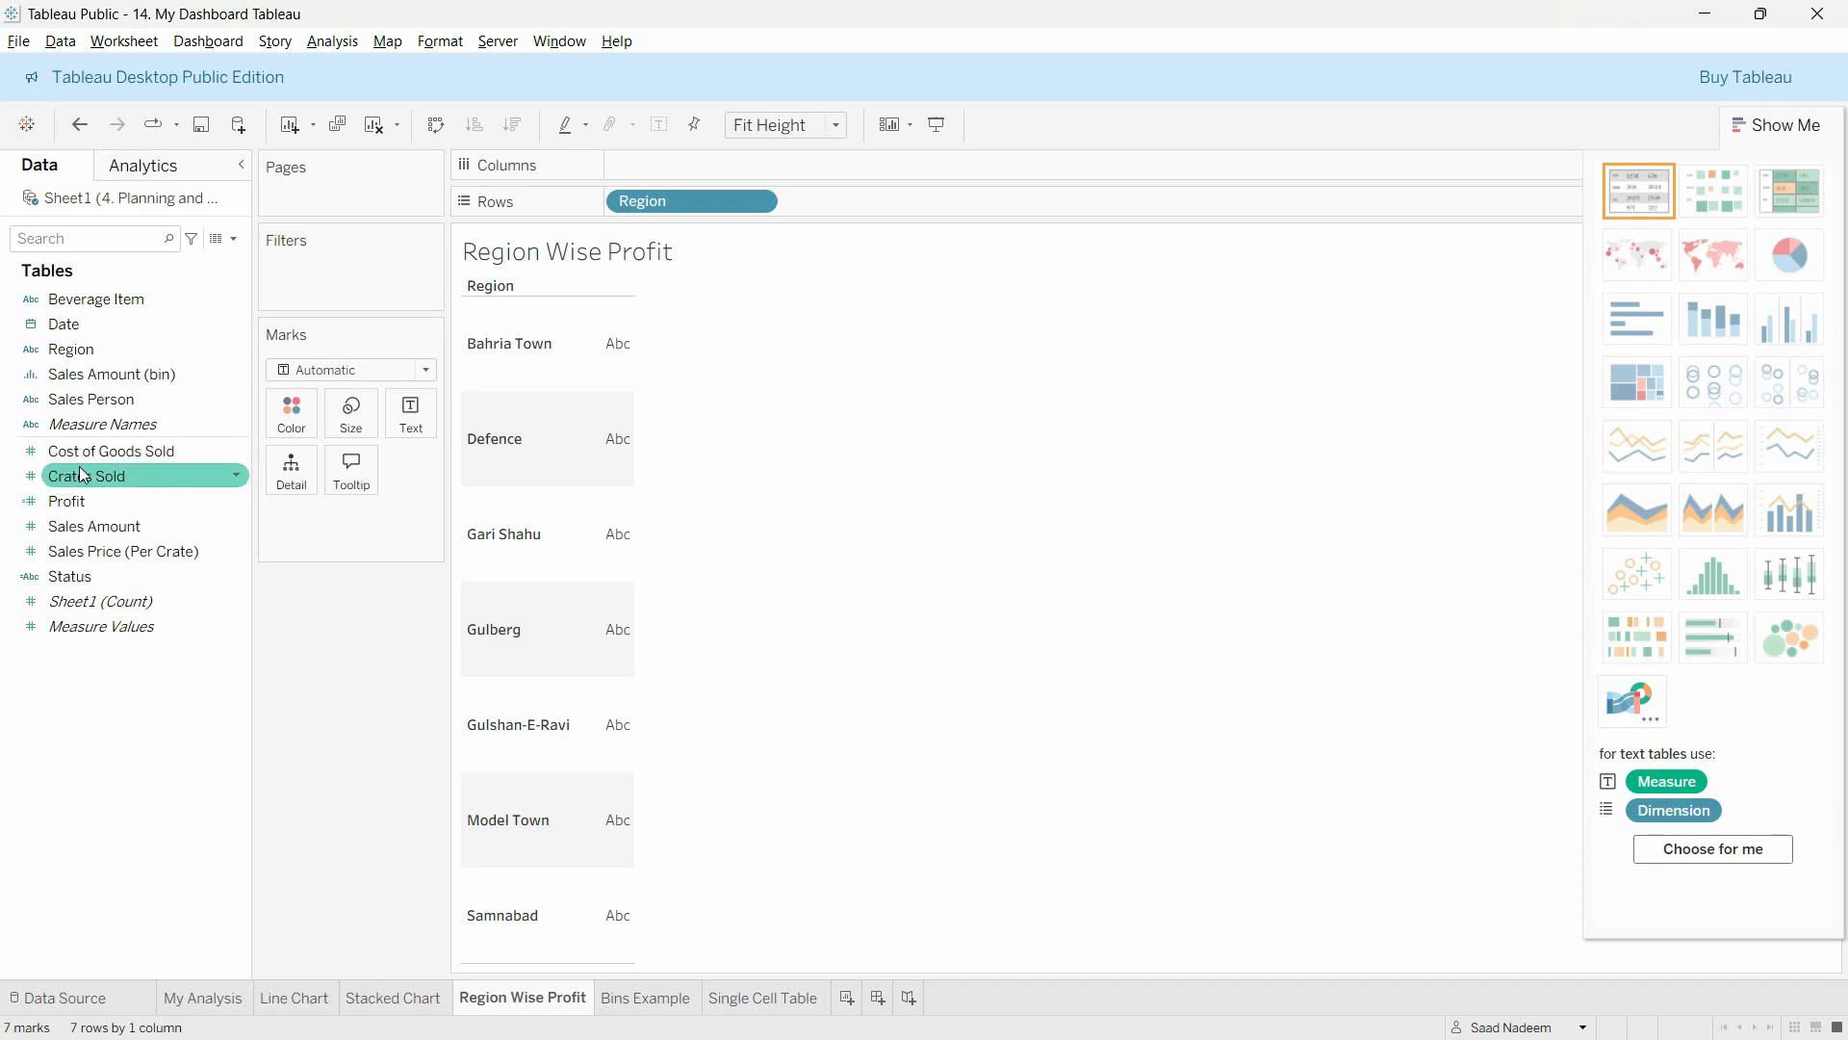
- Add Sales Amount, Cost of Goods Sold and Profit, in that order, as value columns in the Region Wise Profit table
drag(97, 525, 621, 465)
drag(152, 473, 660, 435)
drag(616, 298, 753, 300)
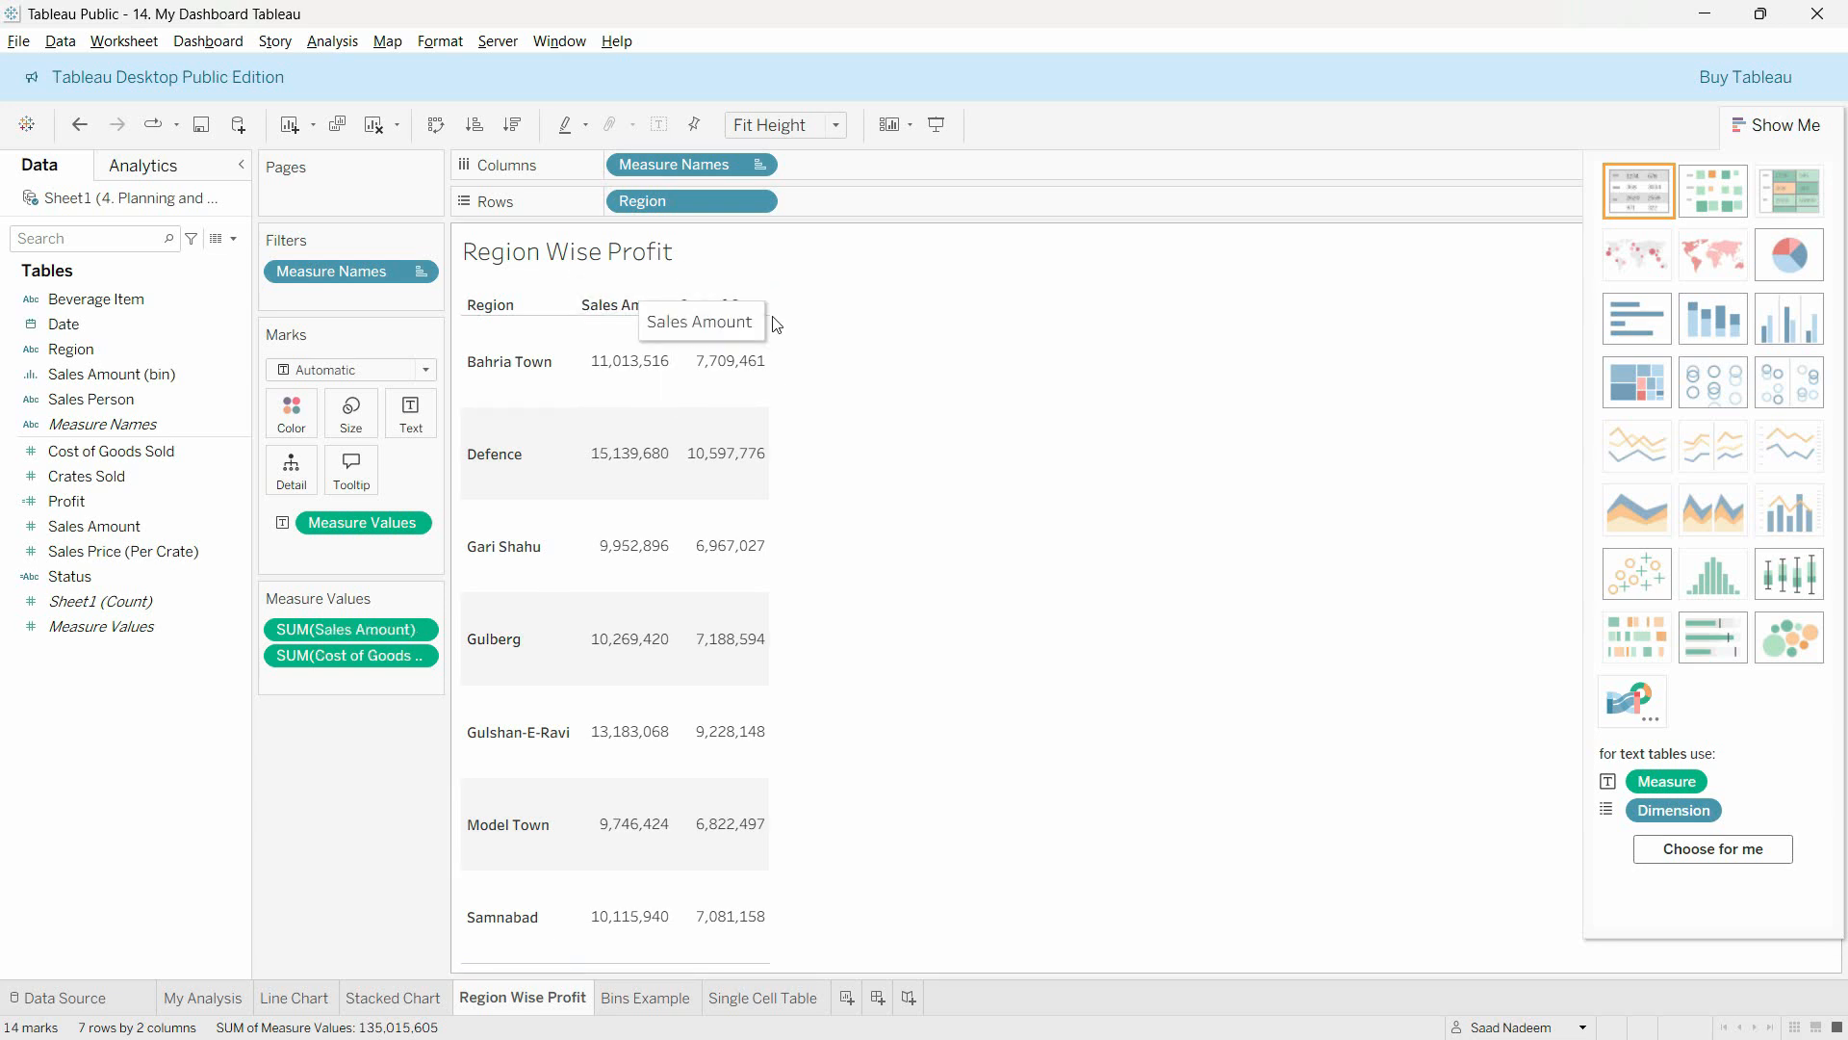
drag(67, 501, 703, 428)
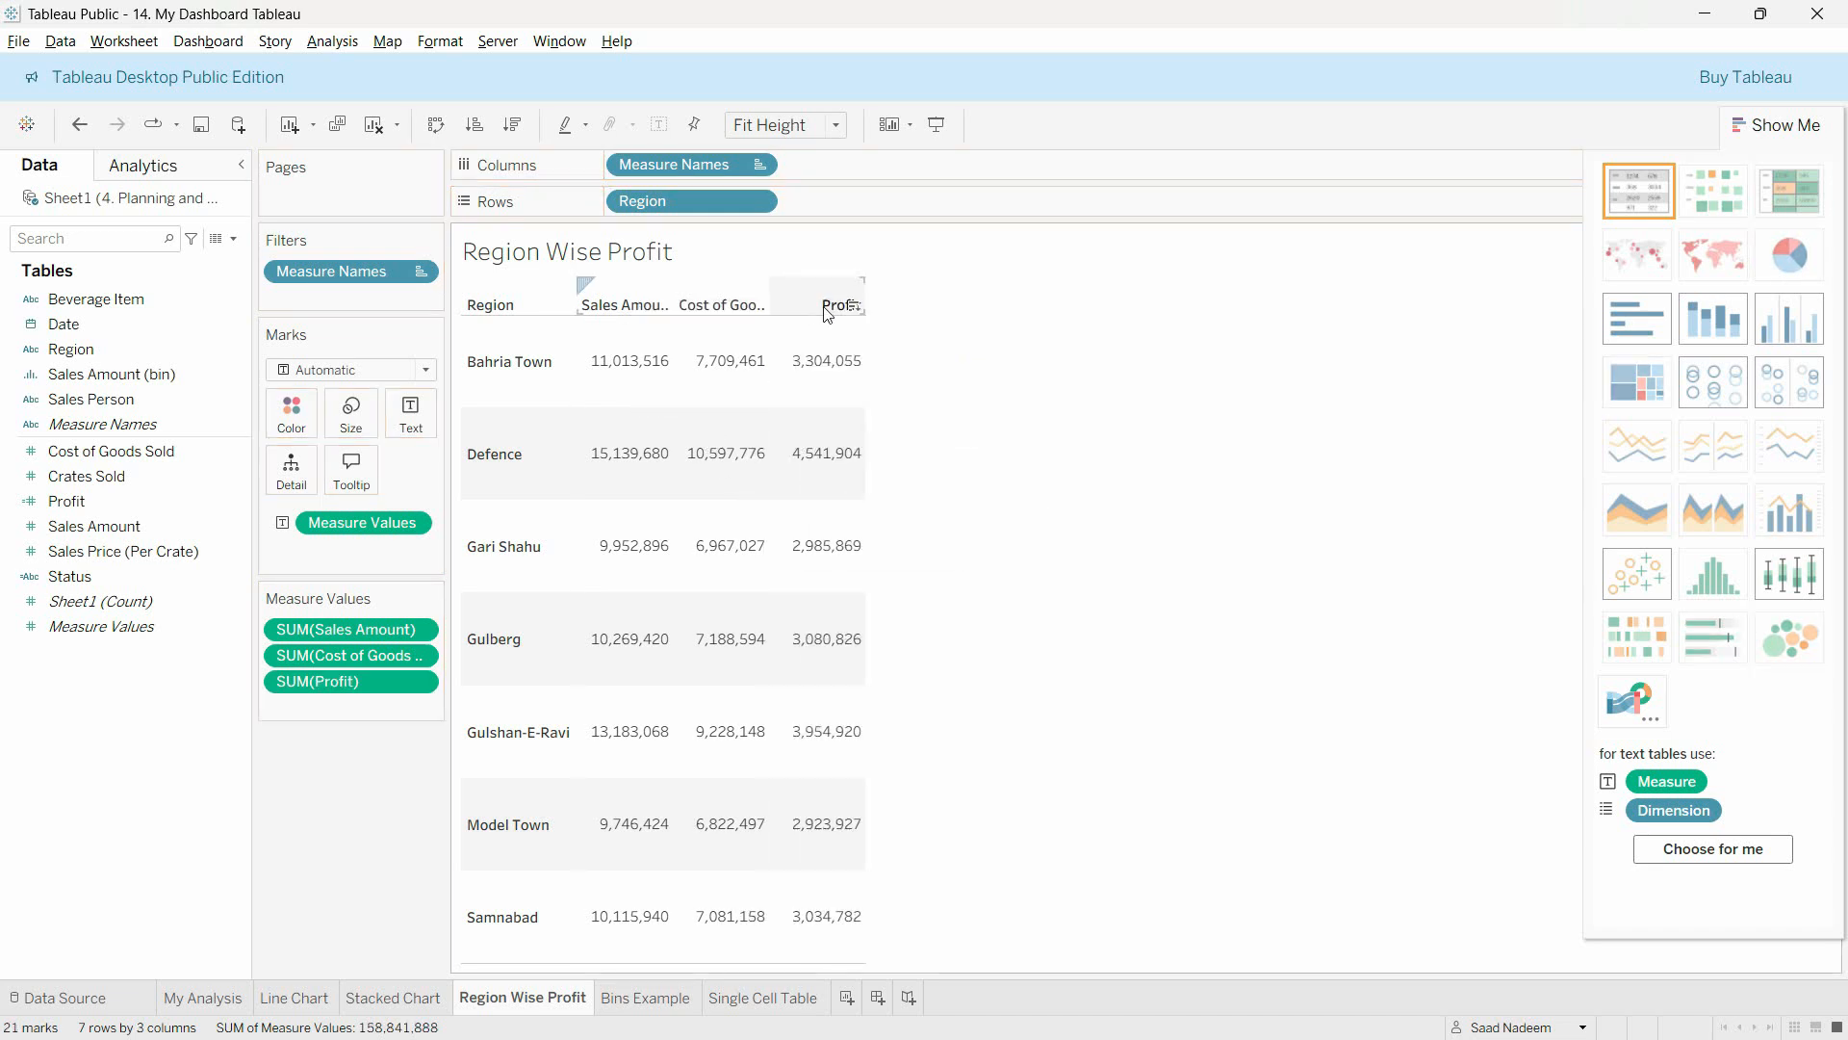
- Create a new worksheet named Common Errors
click(846, 998)
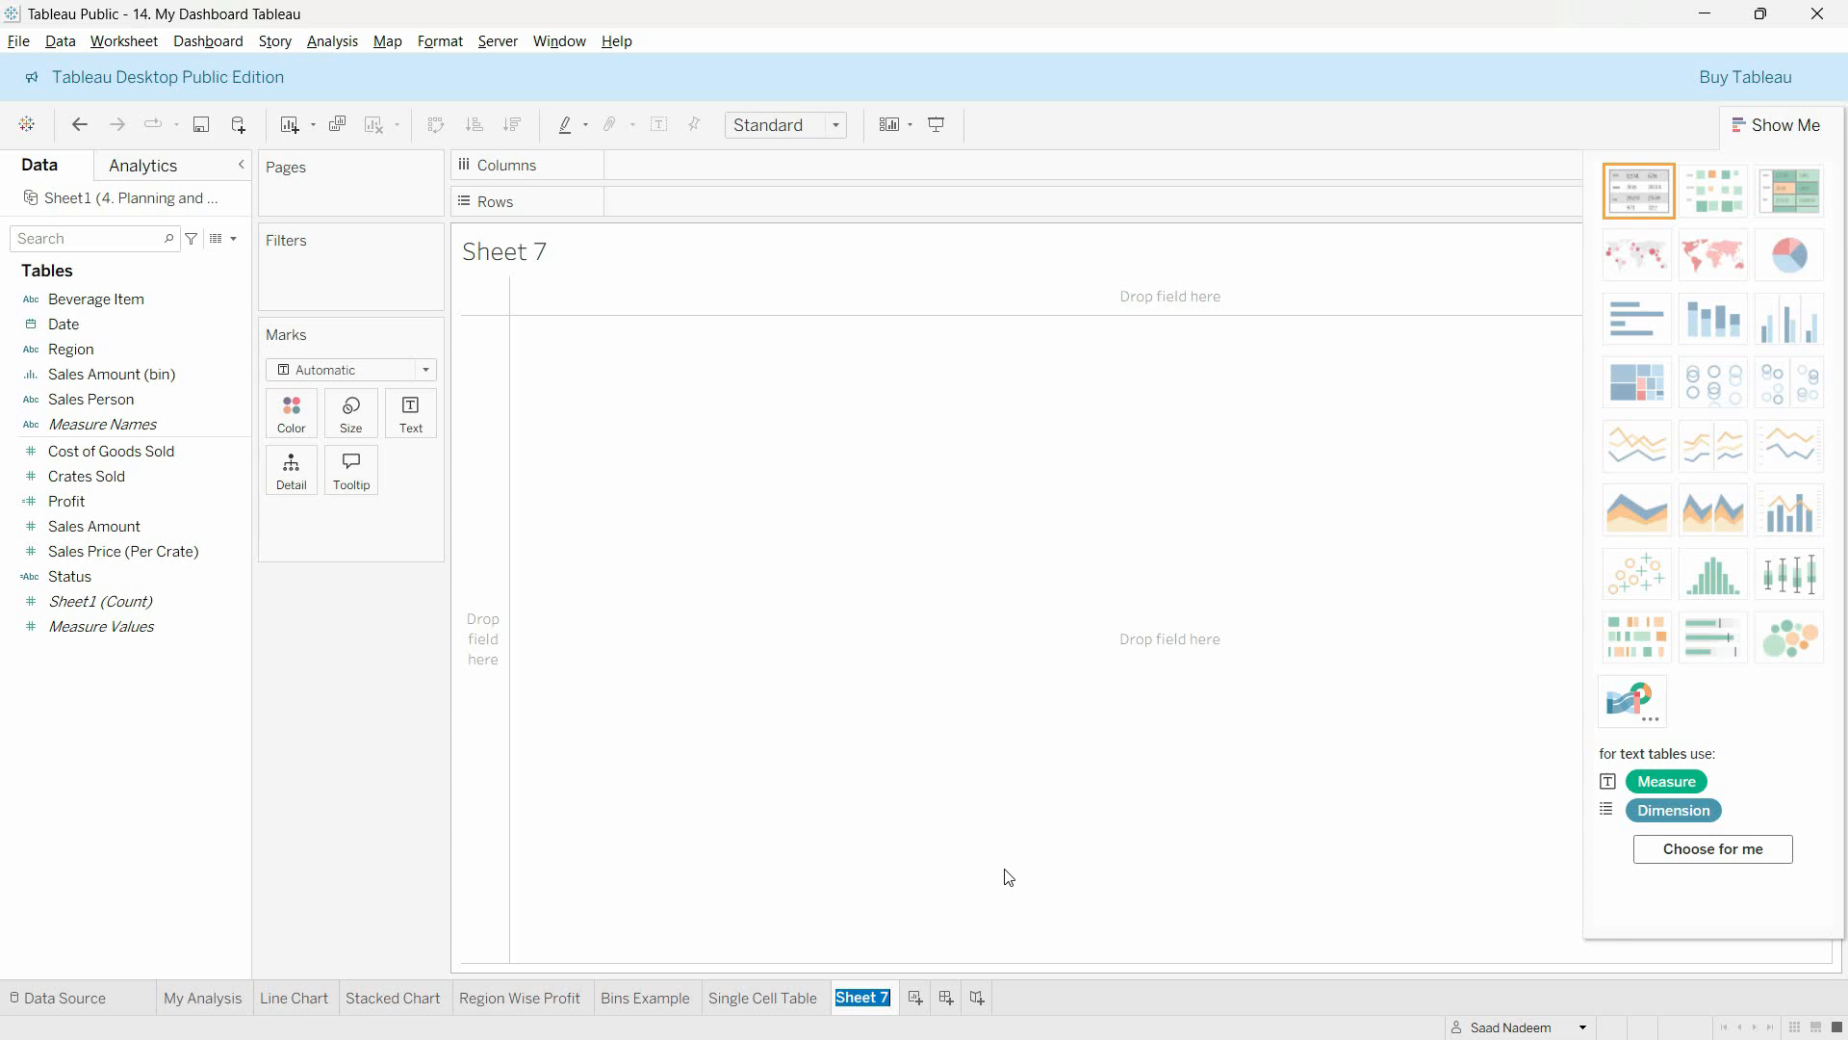
text(Common Errors)
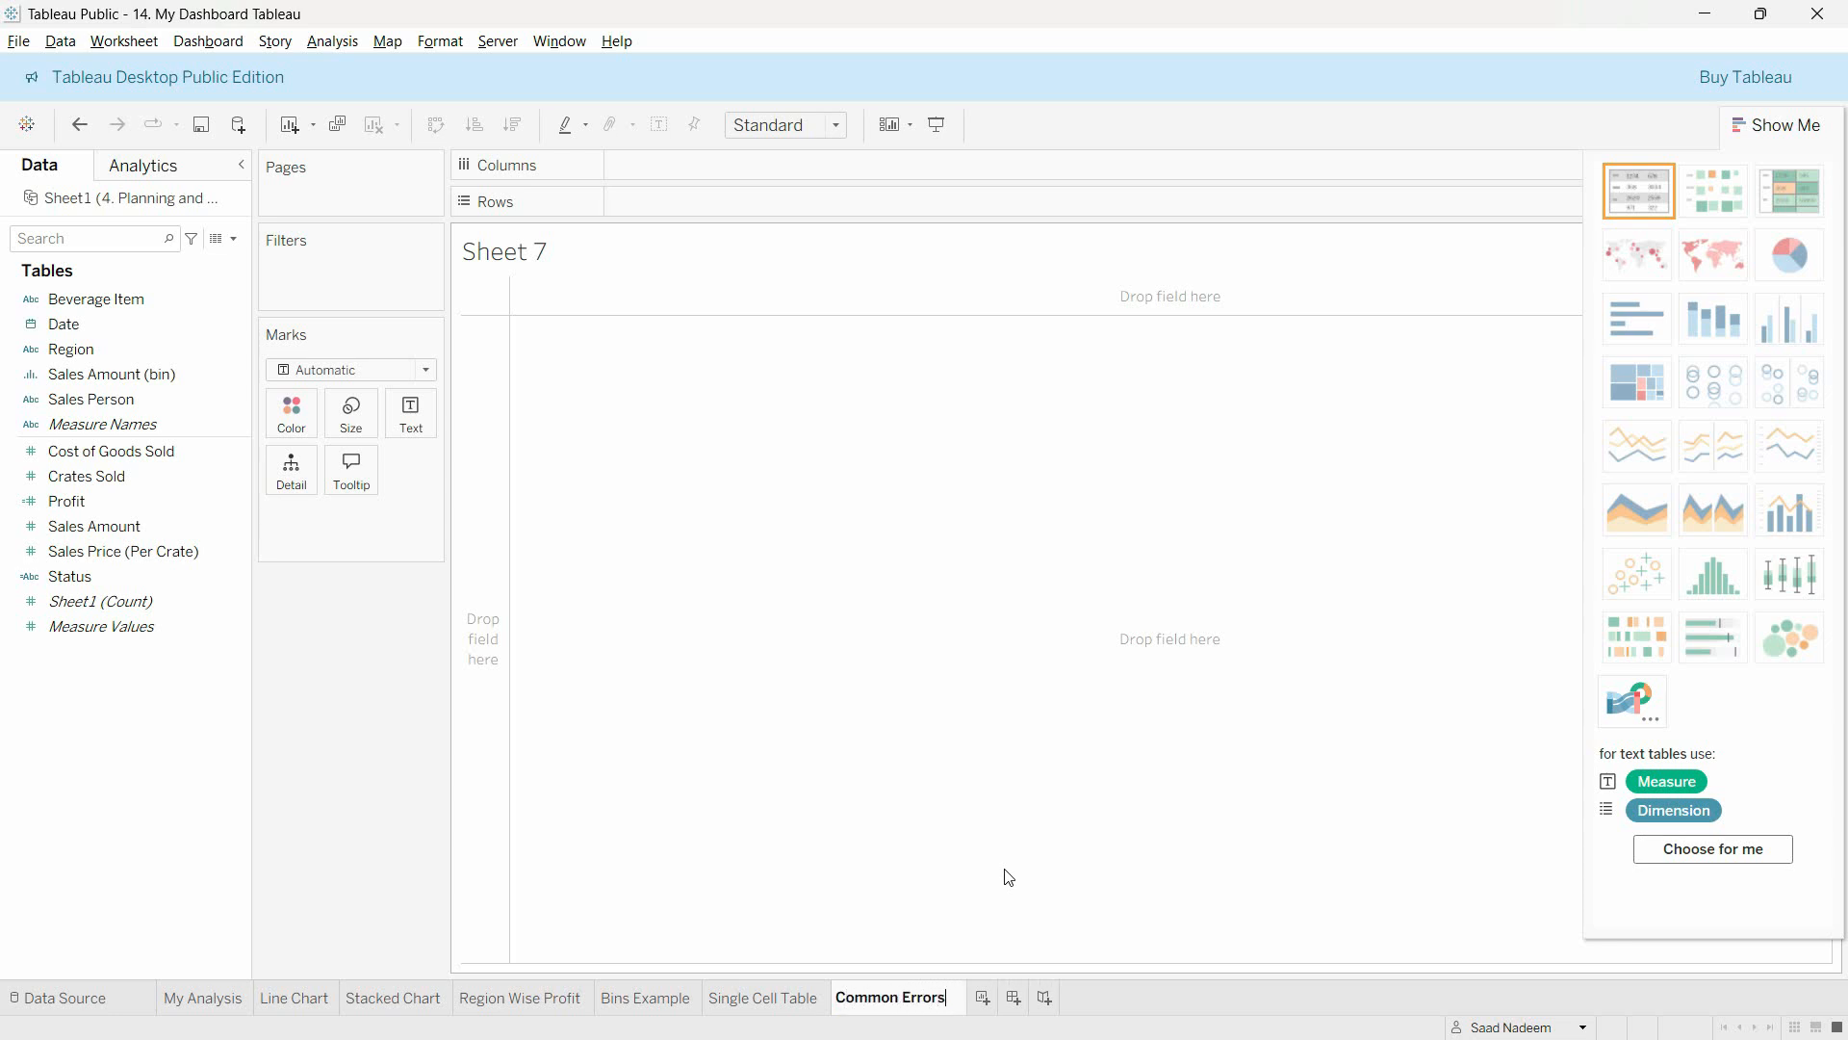
key(Return)
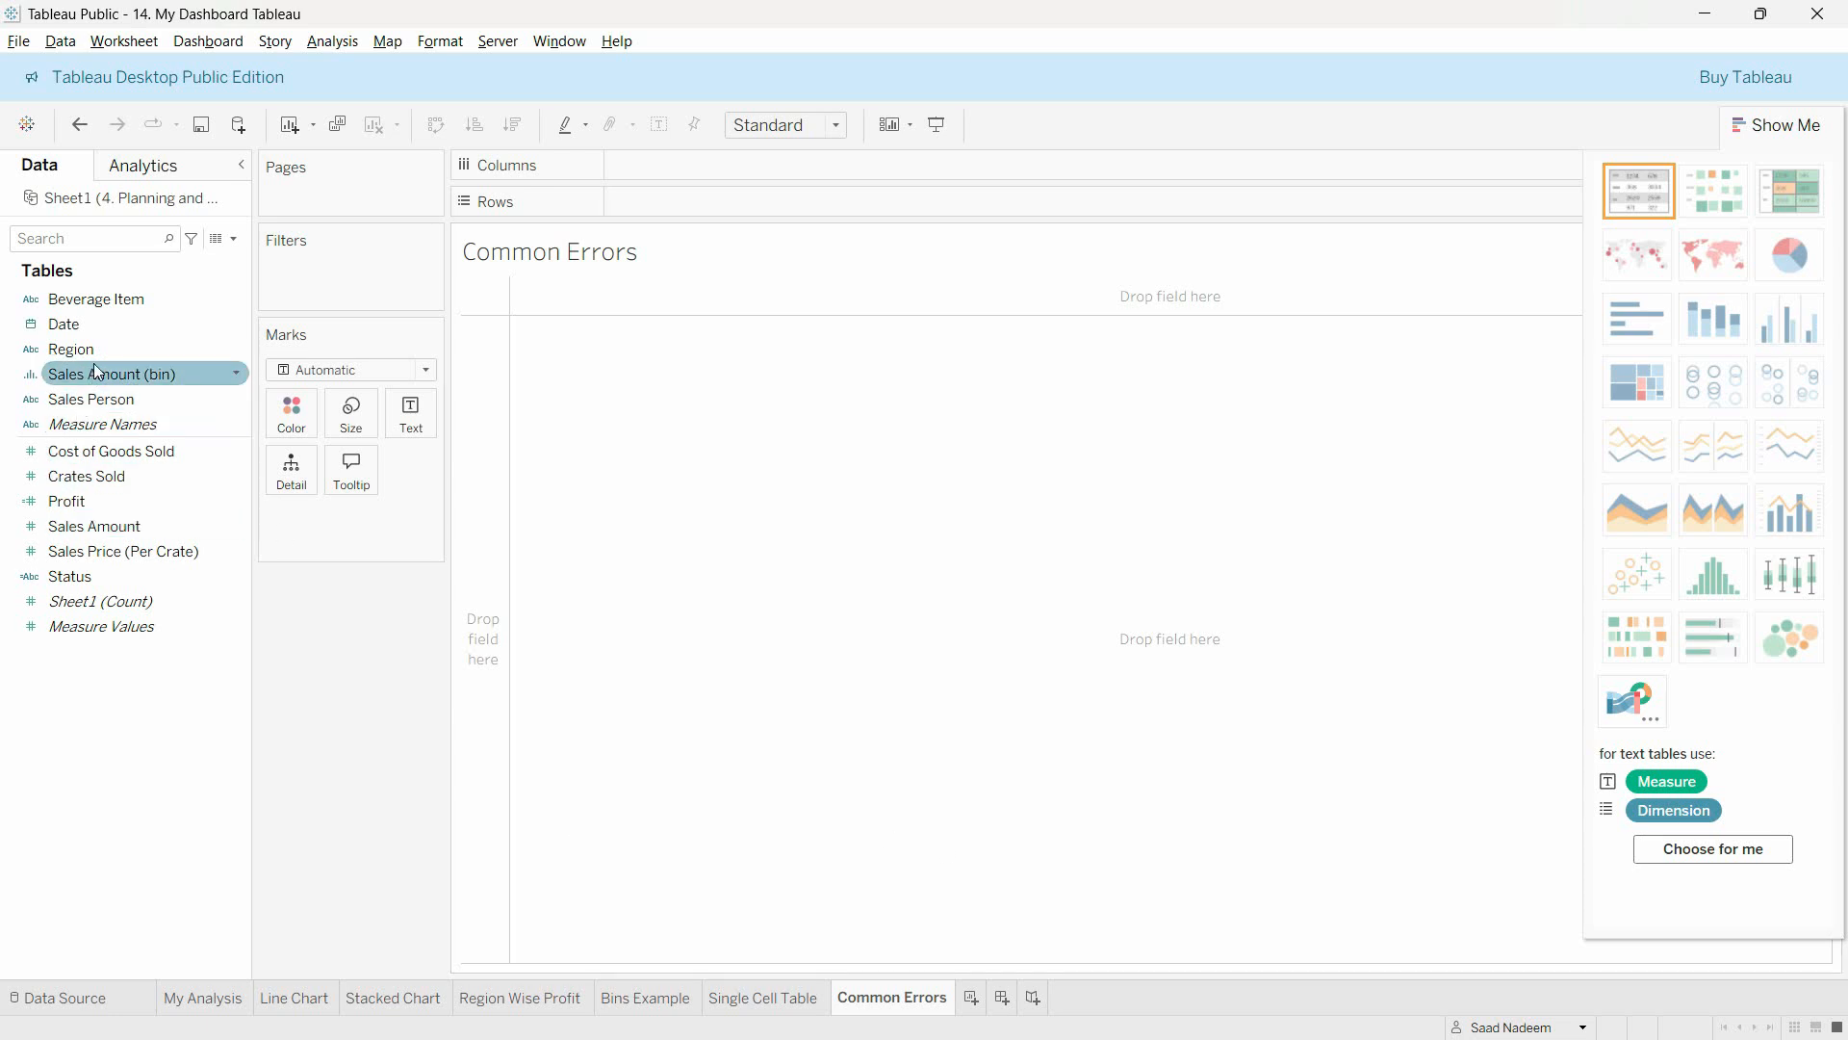
- Build a text table with Region as rows and Cost of Goods Sold, Sales Amount and Profit as values
drag(95, 351, 471, 397)
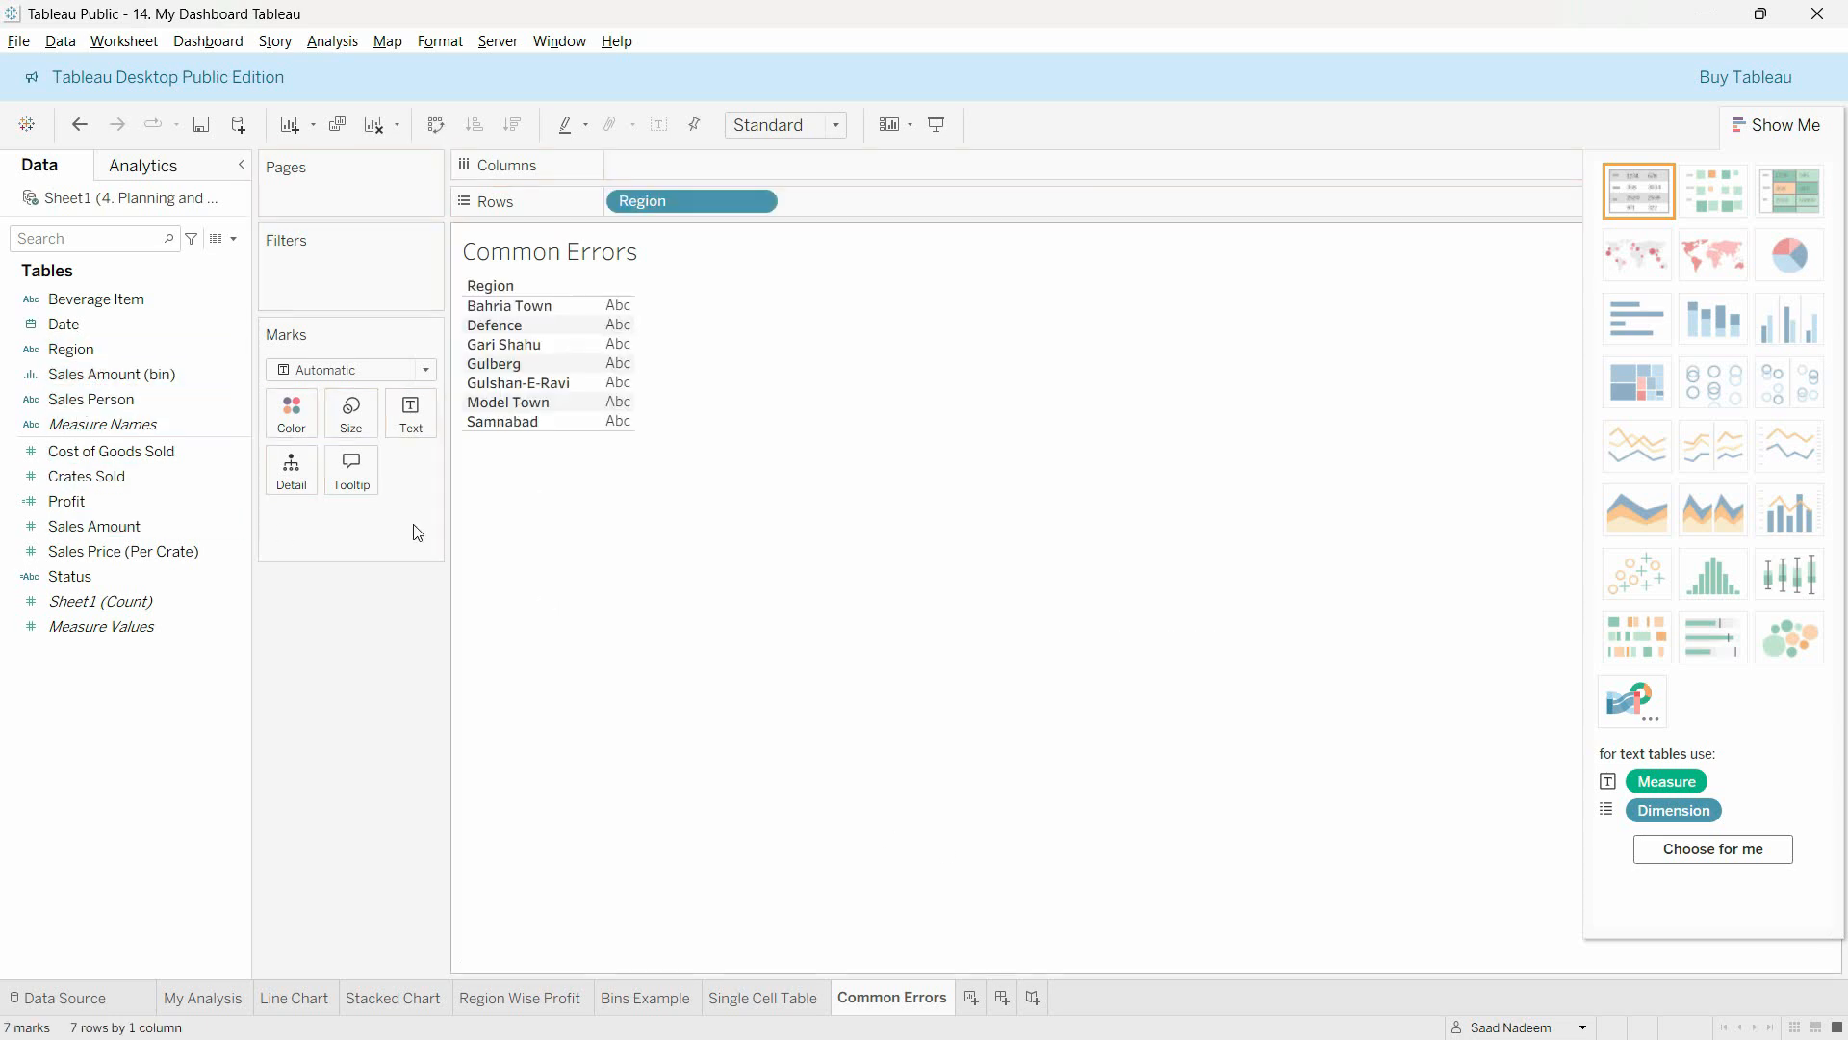
drag(111, 450, 616, 361)
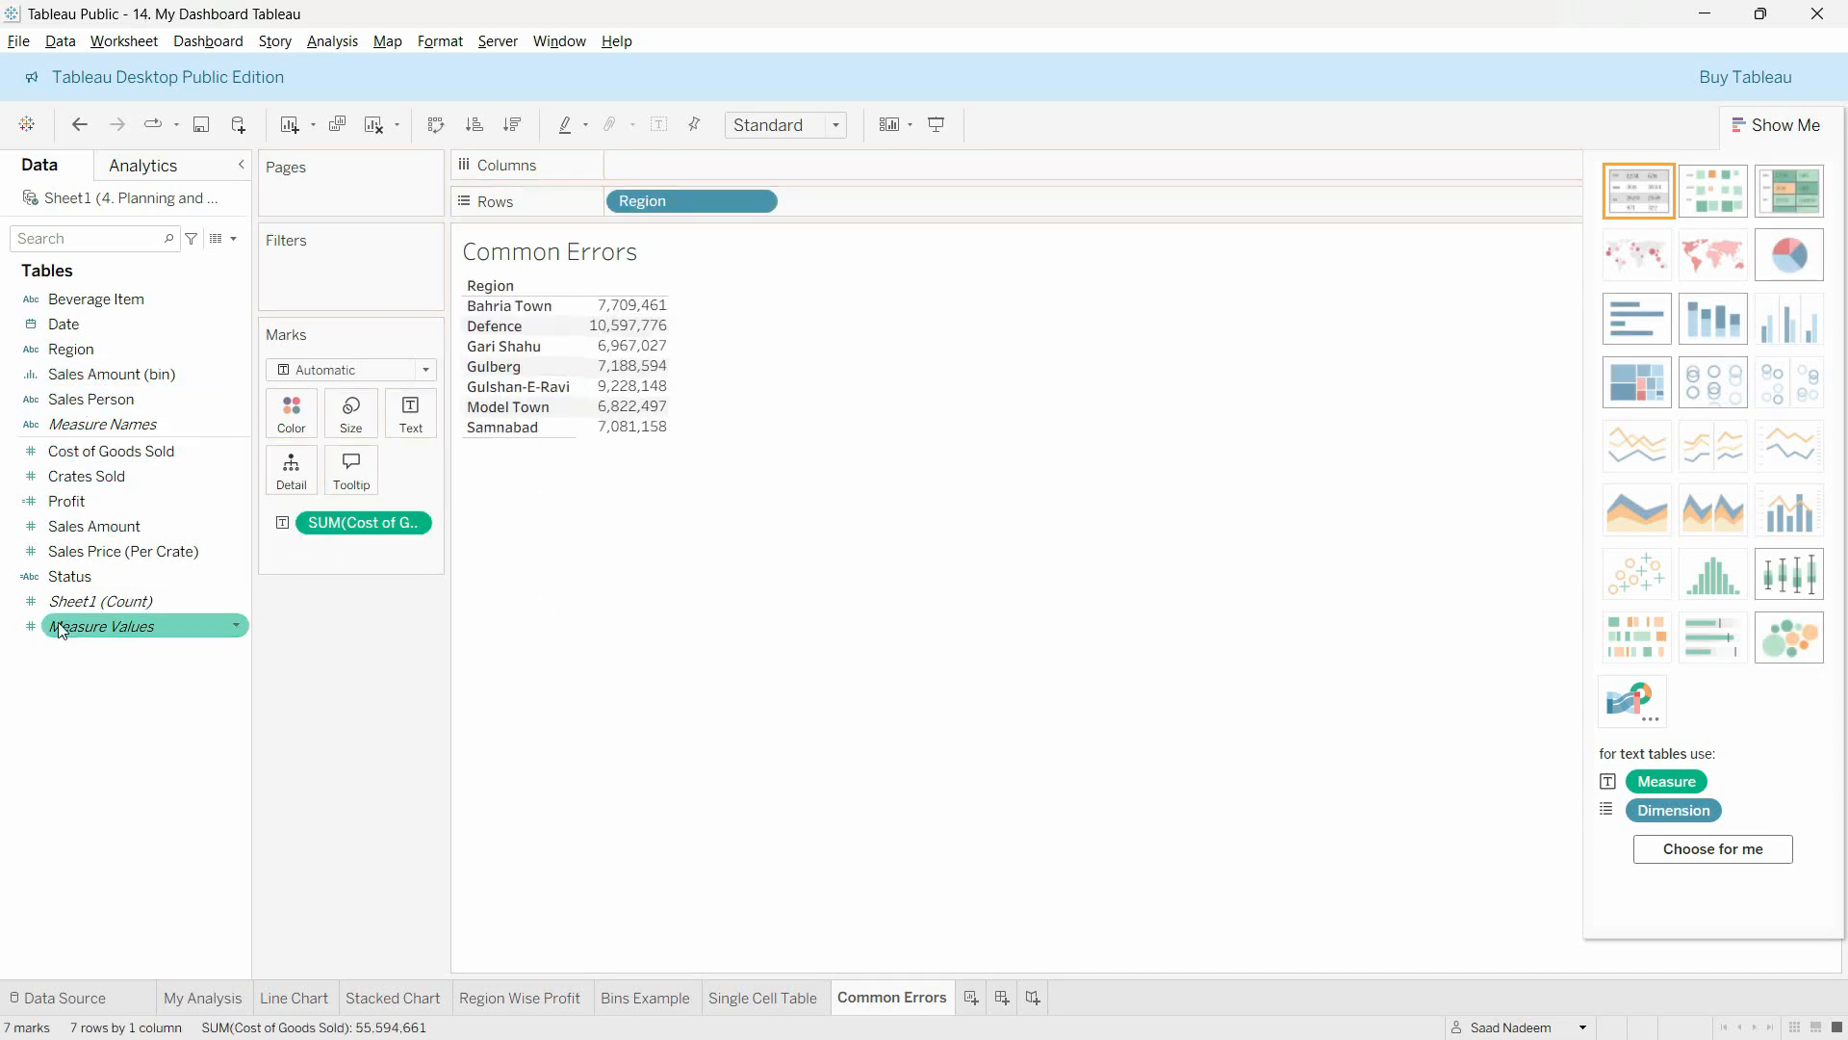
drag(97, 528, 664, 339)
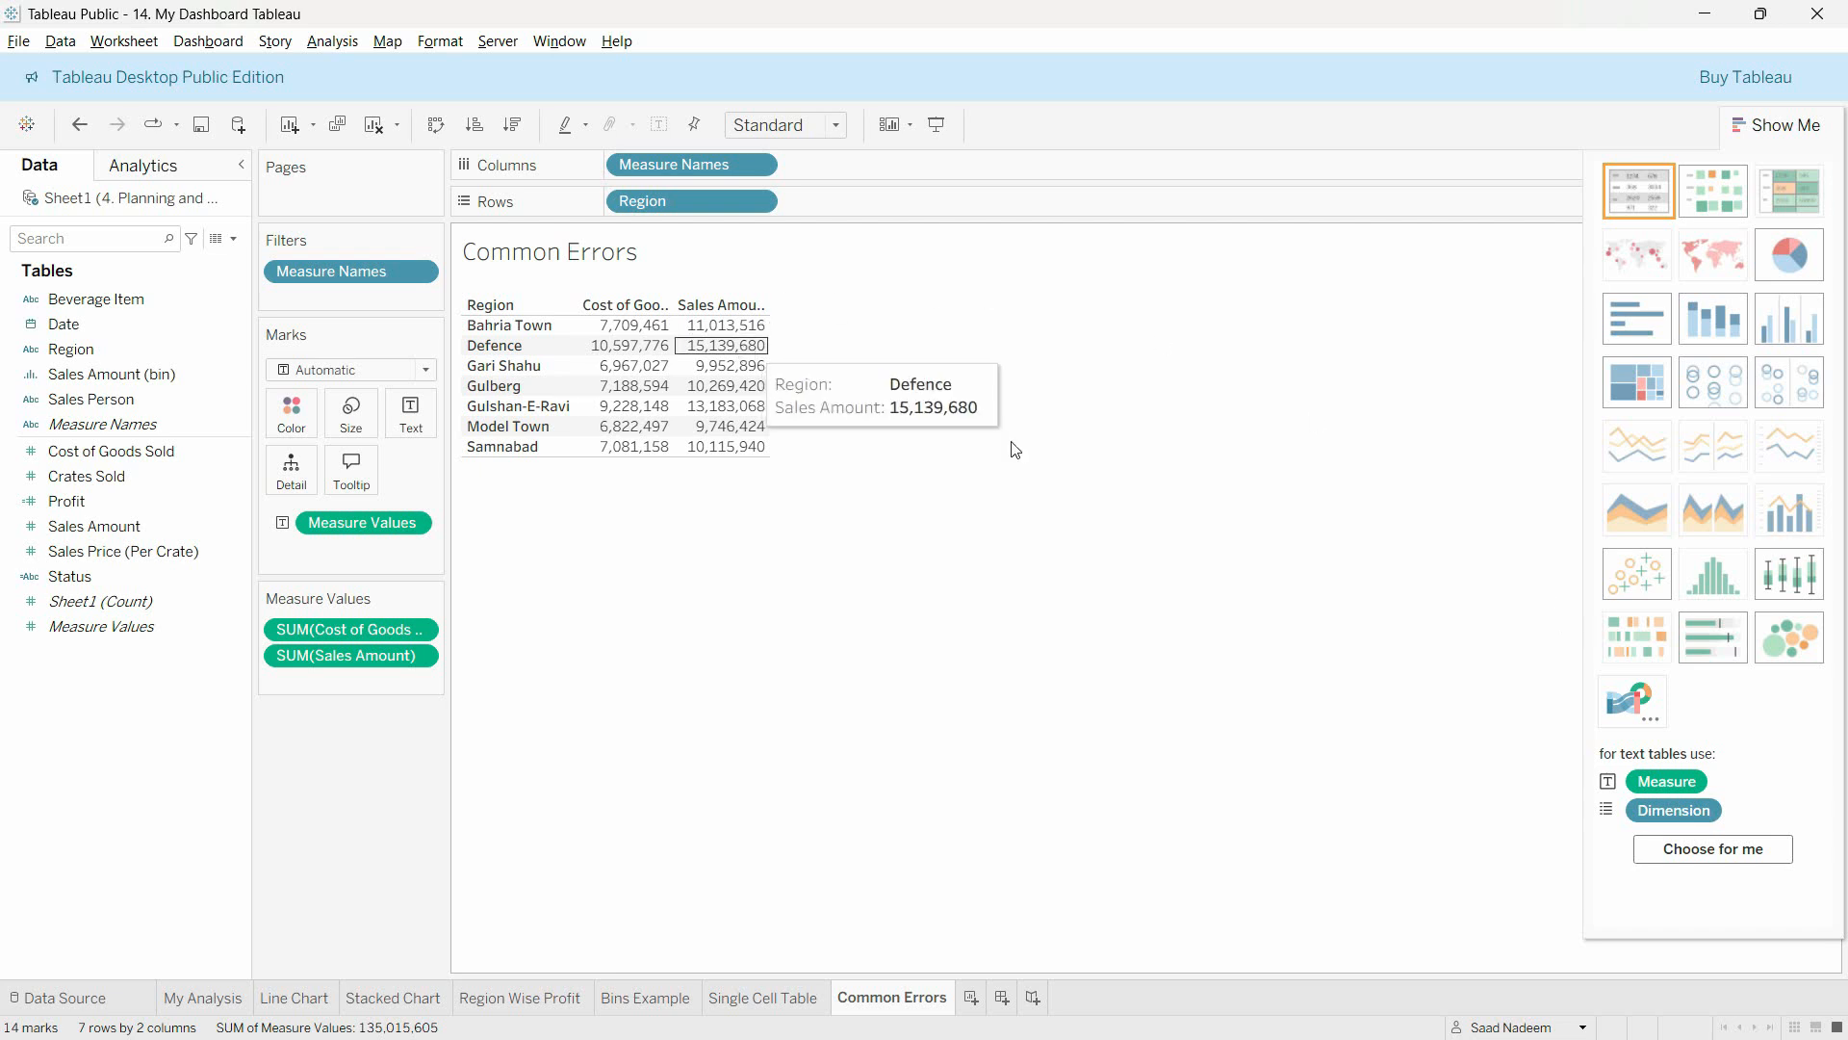
drag(106, 502, 770, 347)
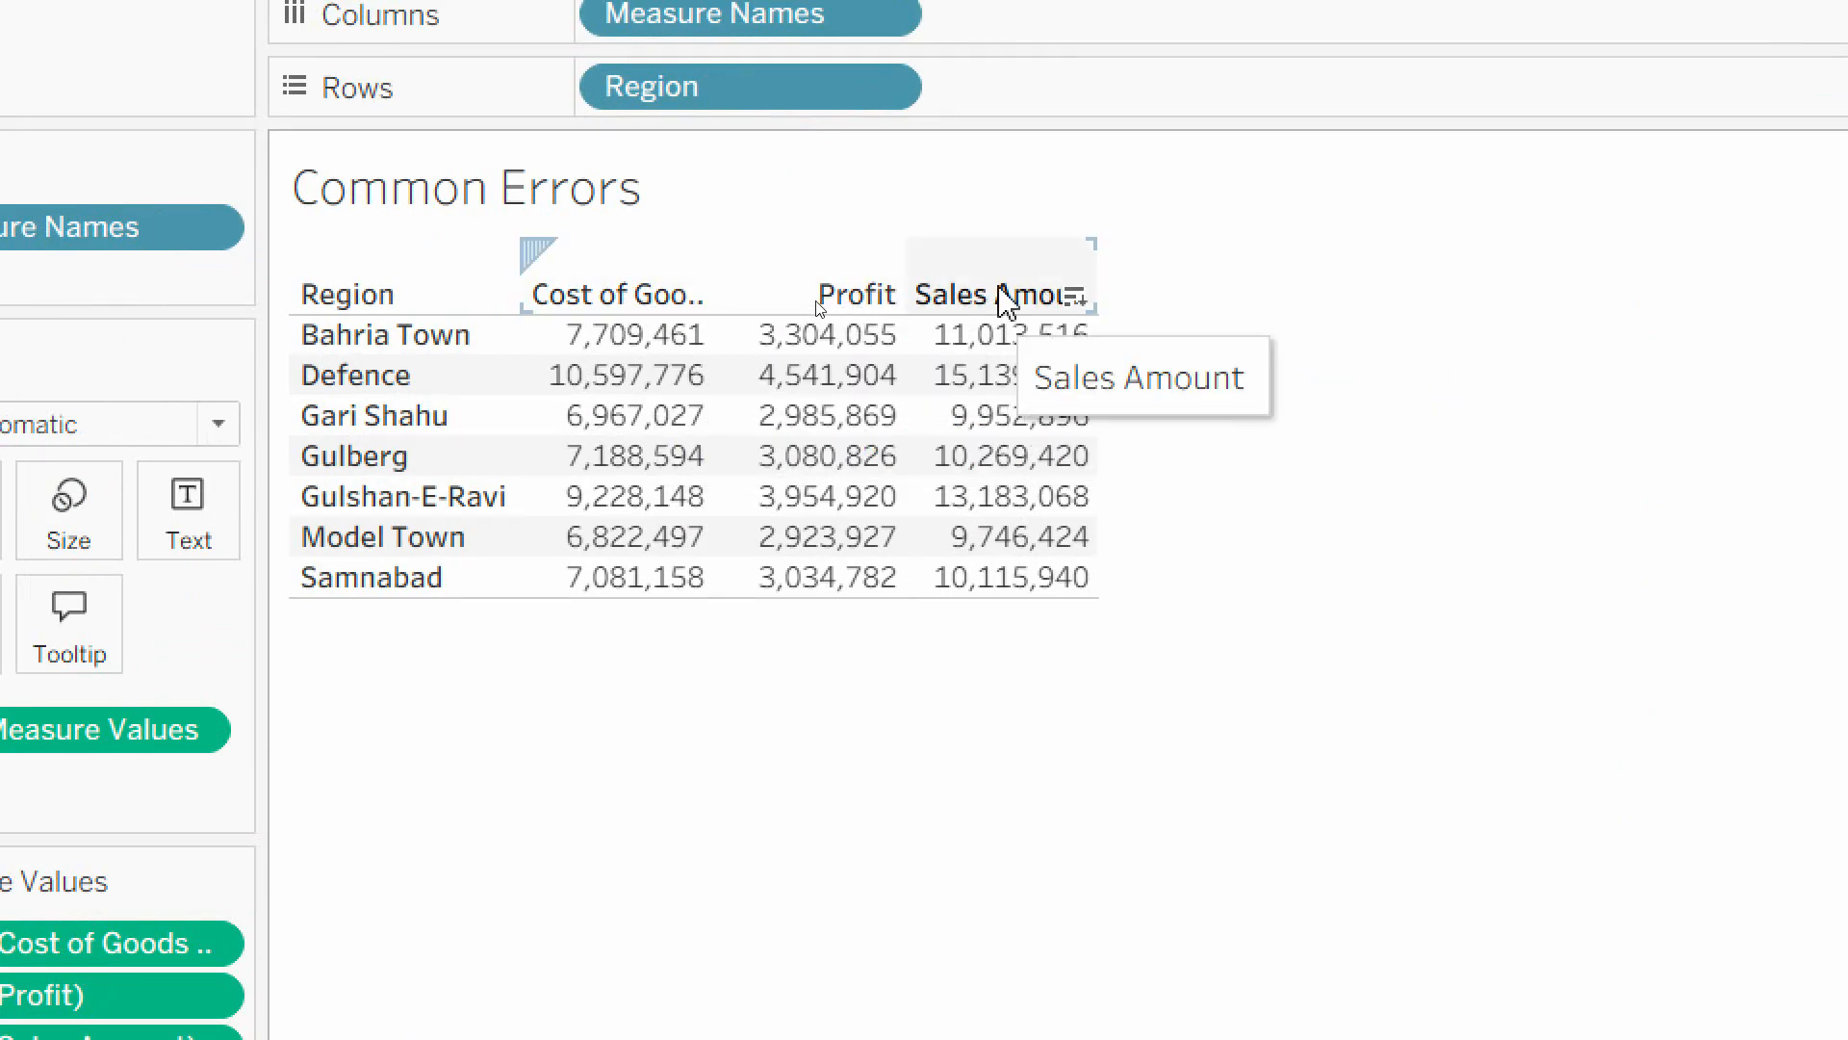
- Move the Sales Amount column ahead of Cost of Goods Sold in the Common Errors table
click(1013, 306)
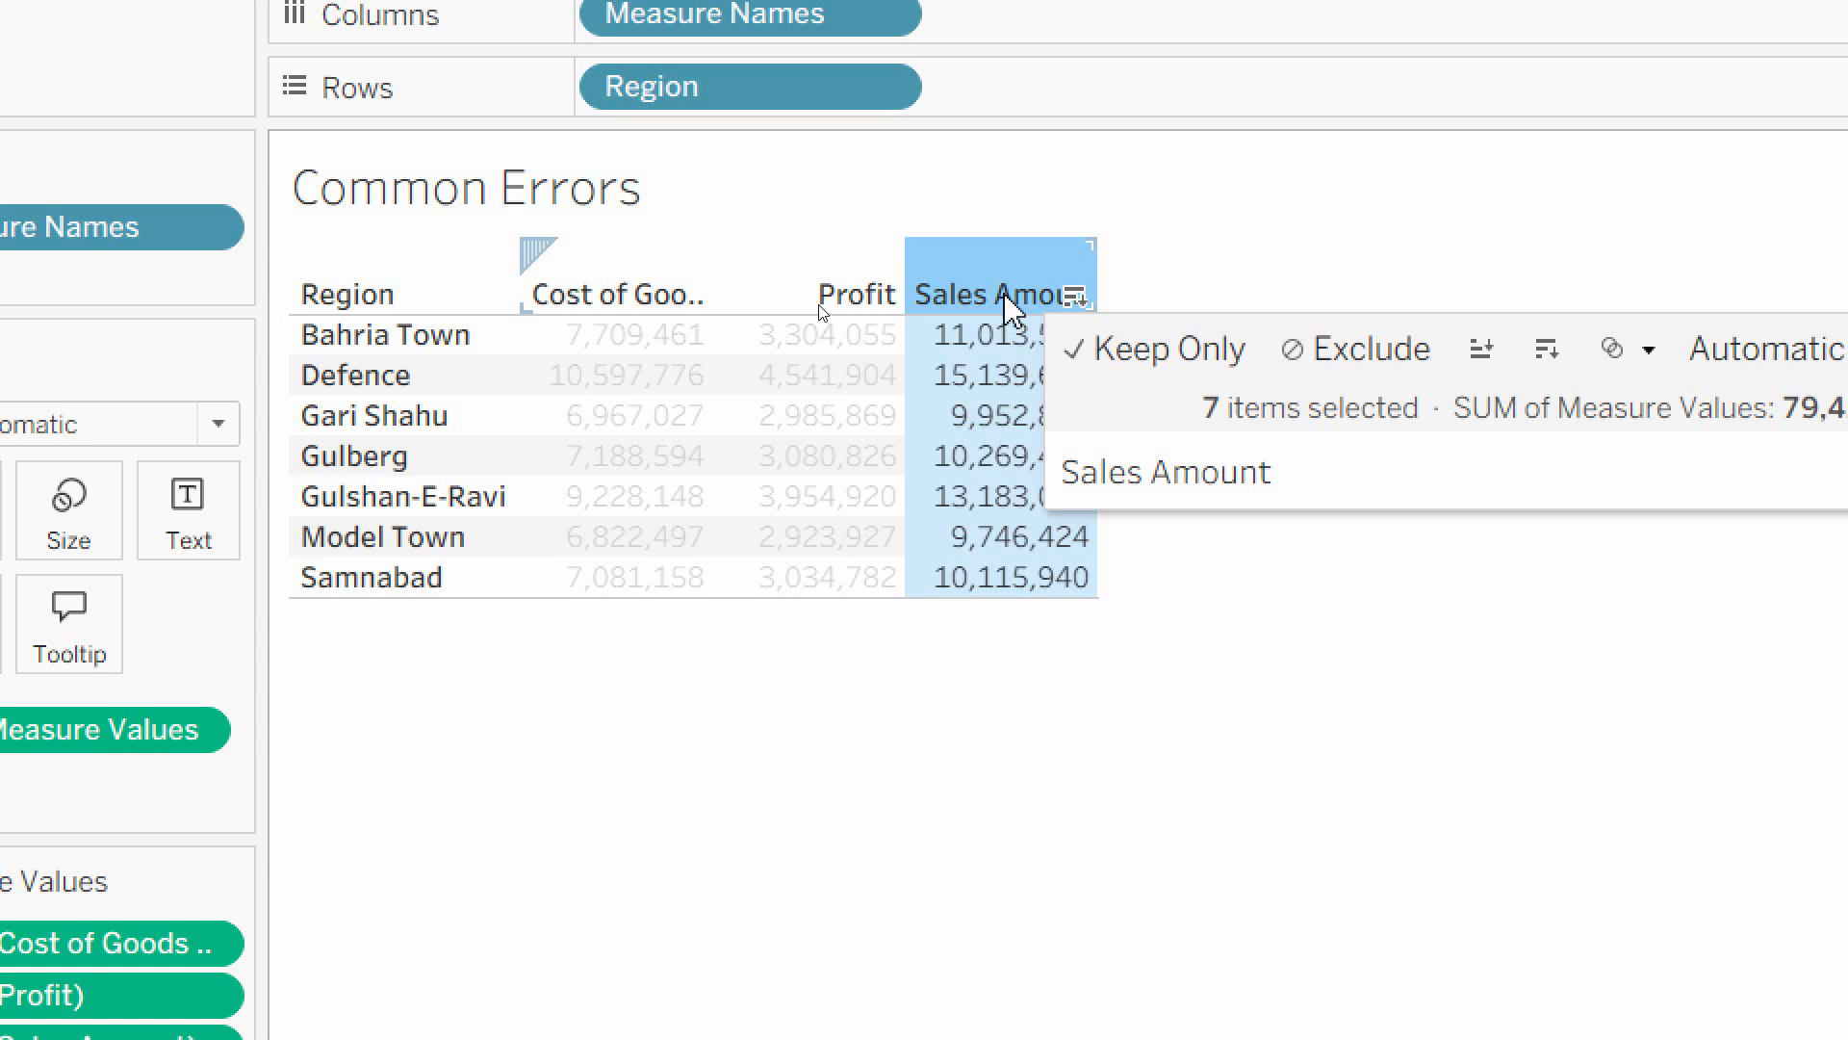
drag(1009, 302, 541, 302)
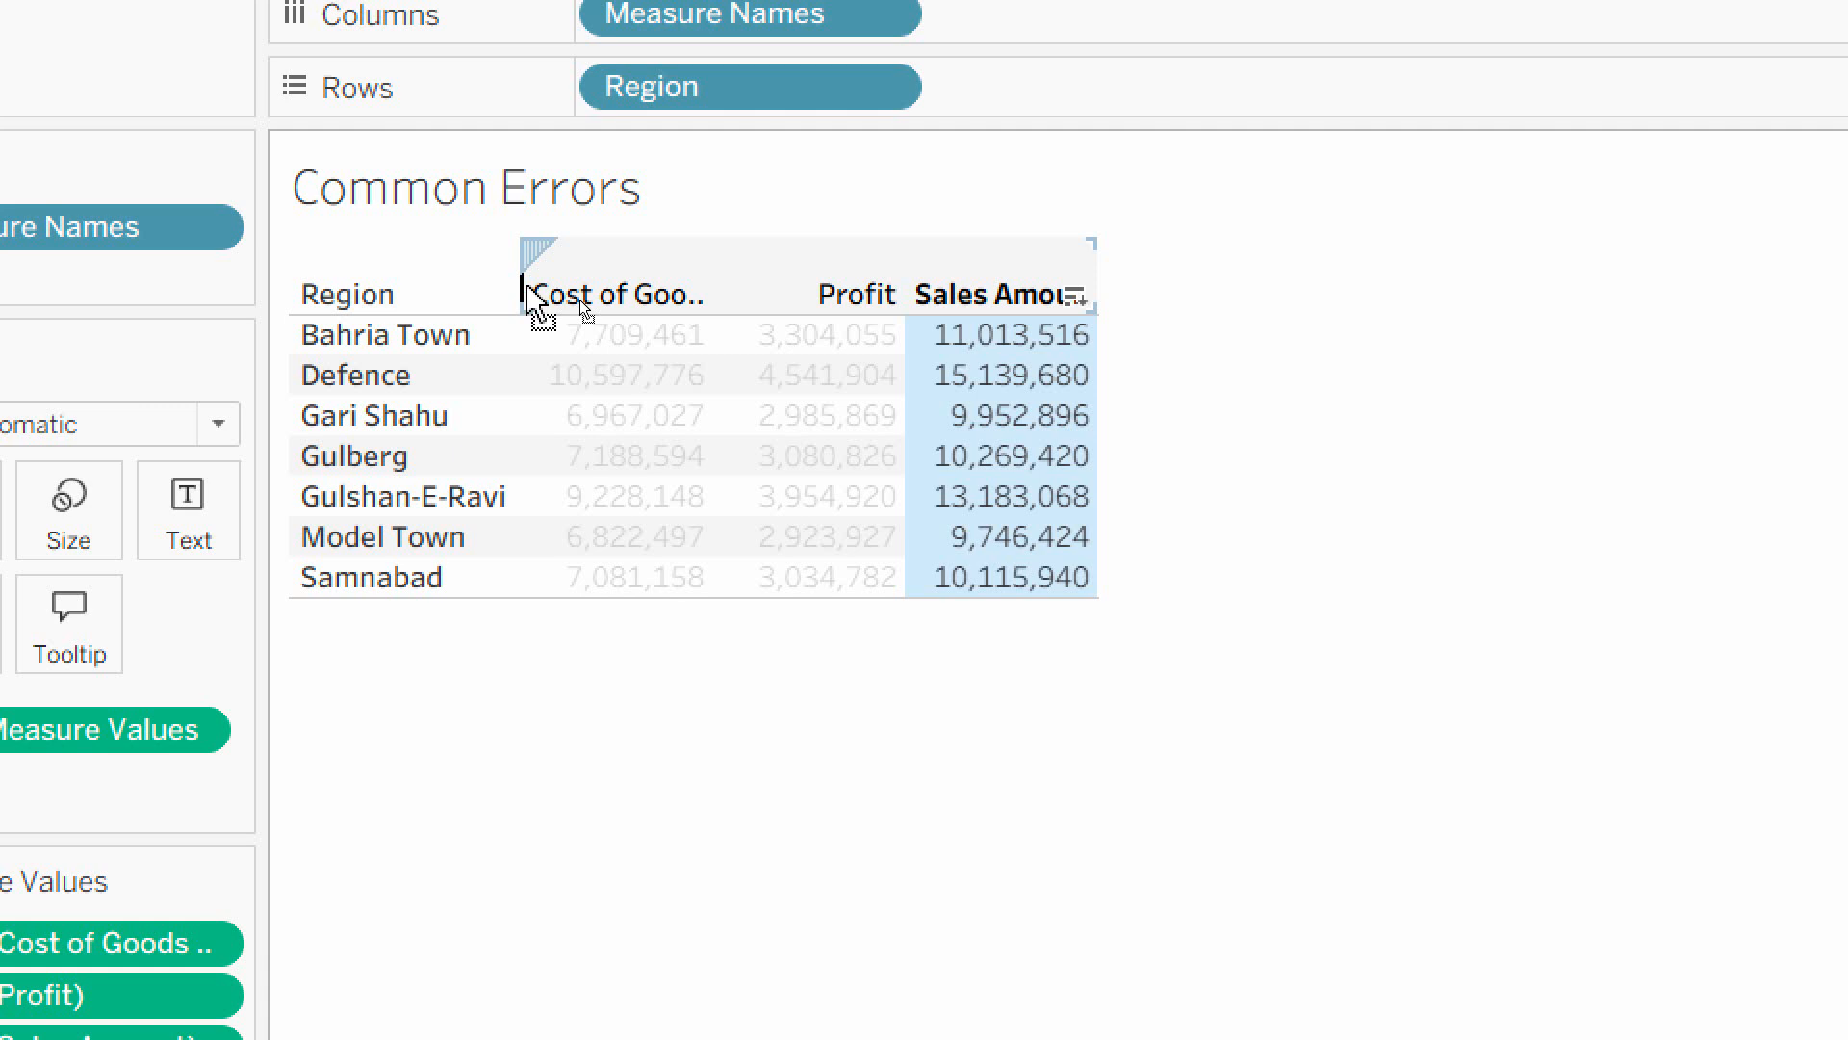
drag(535, 300, 540, 301)
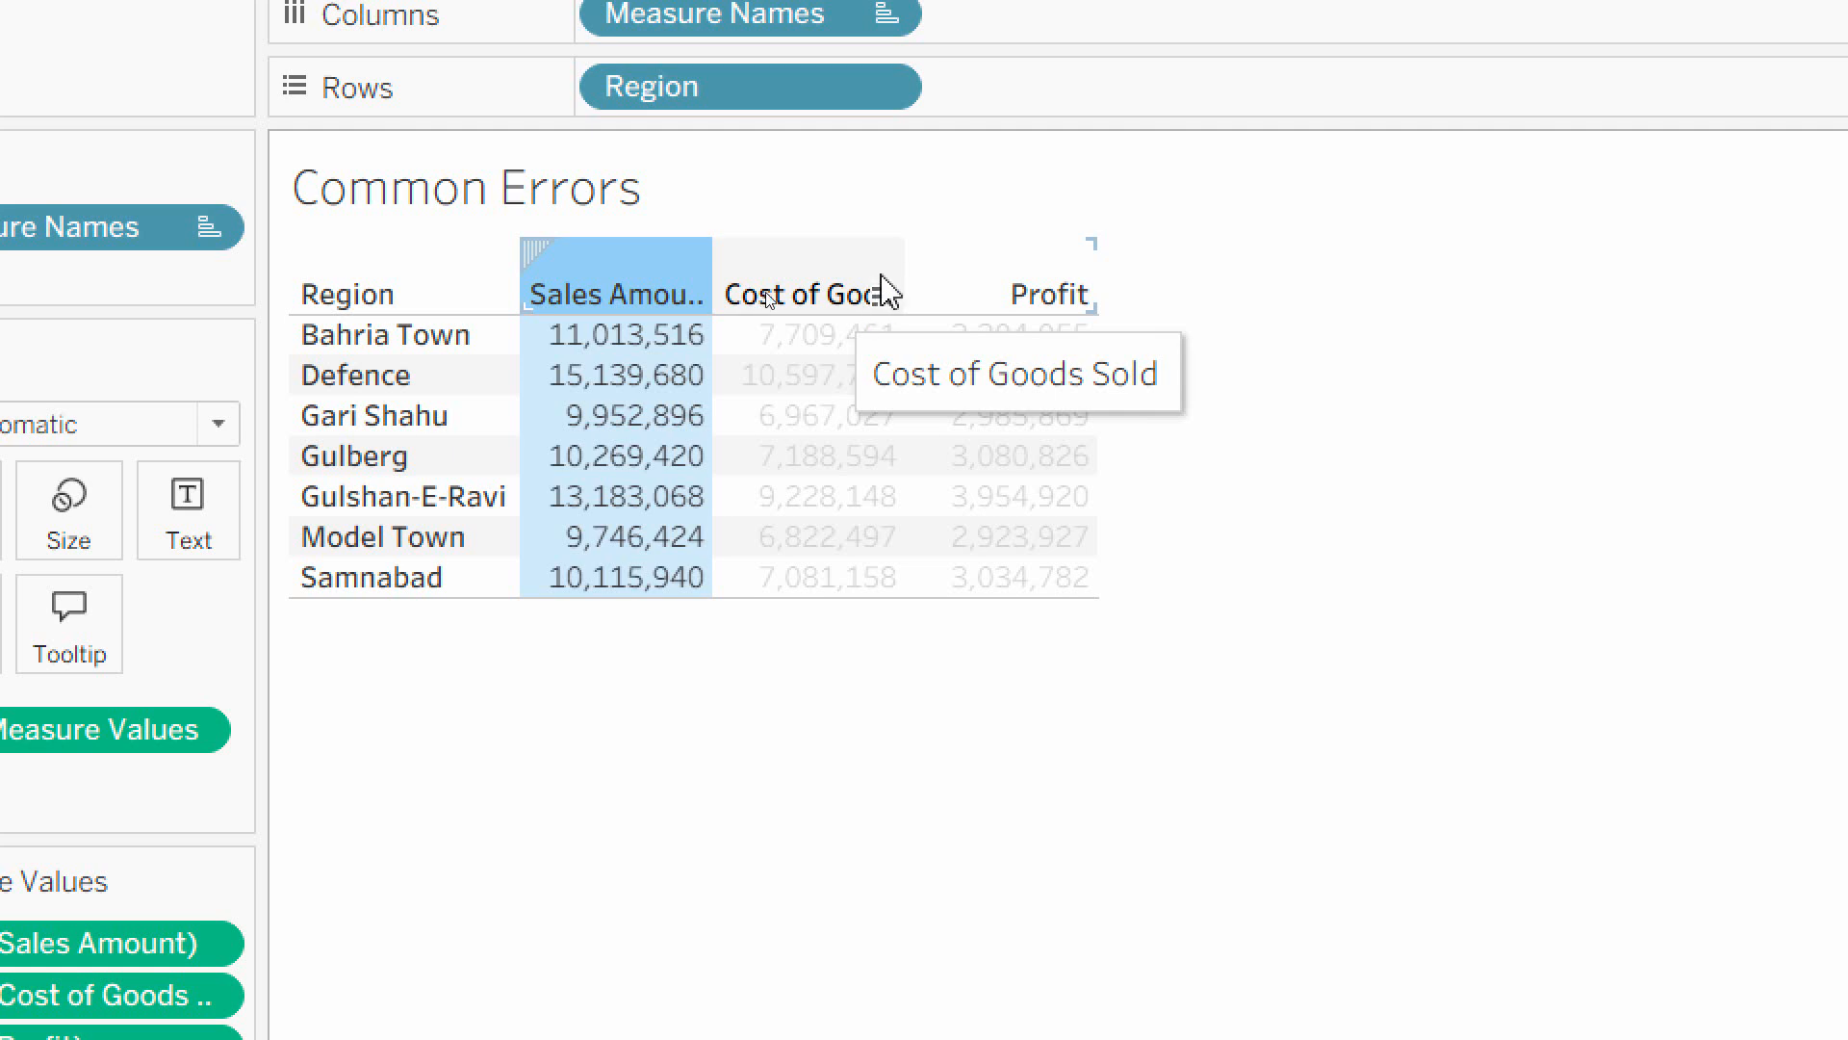
- Widen the value columns just enough to show the full Sales Amount heading, and clear the column selection
drag(903, 258, 951, 256)
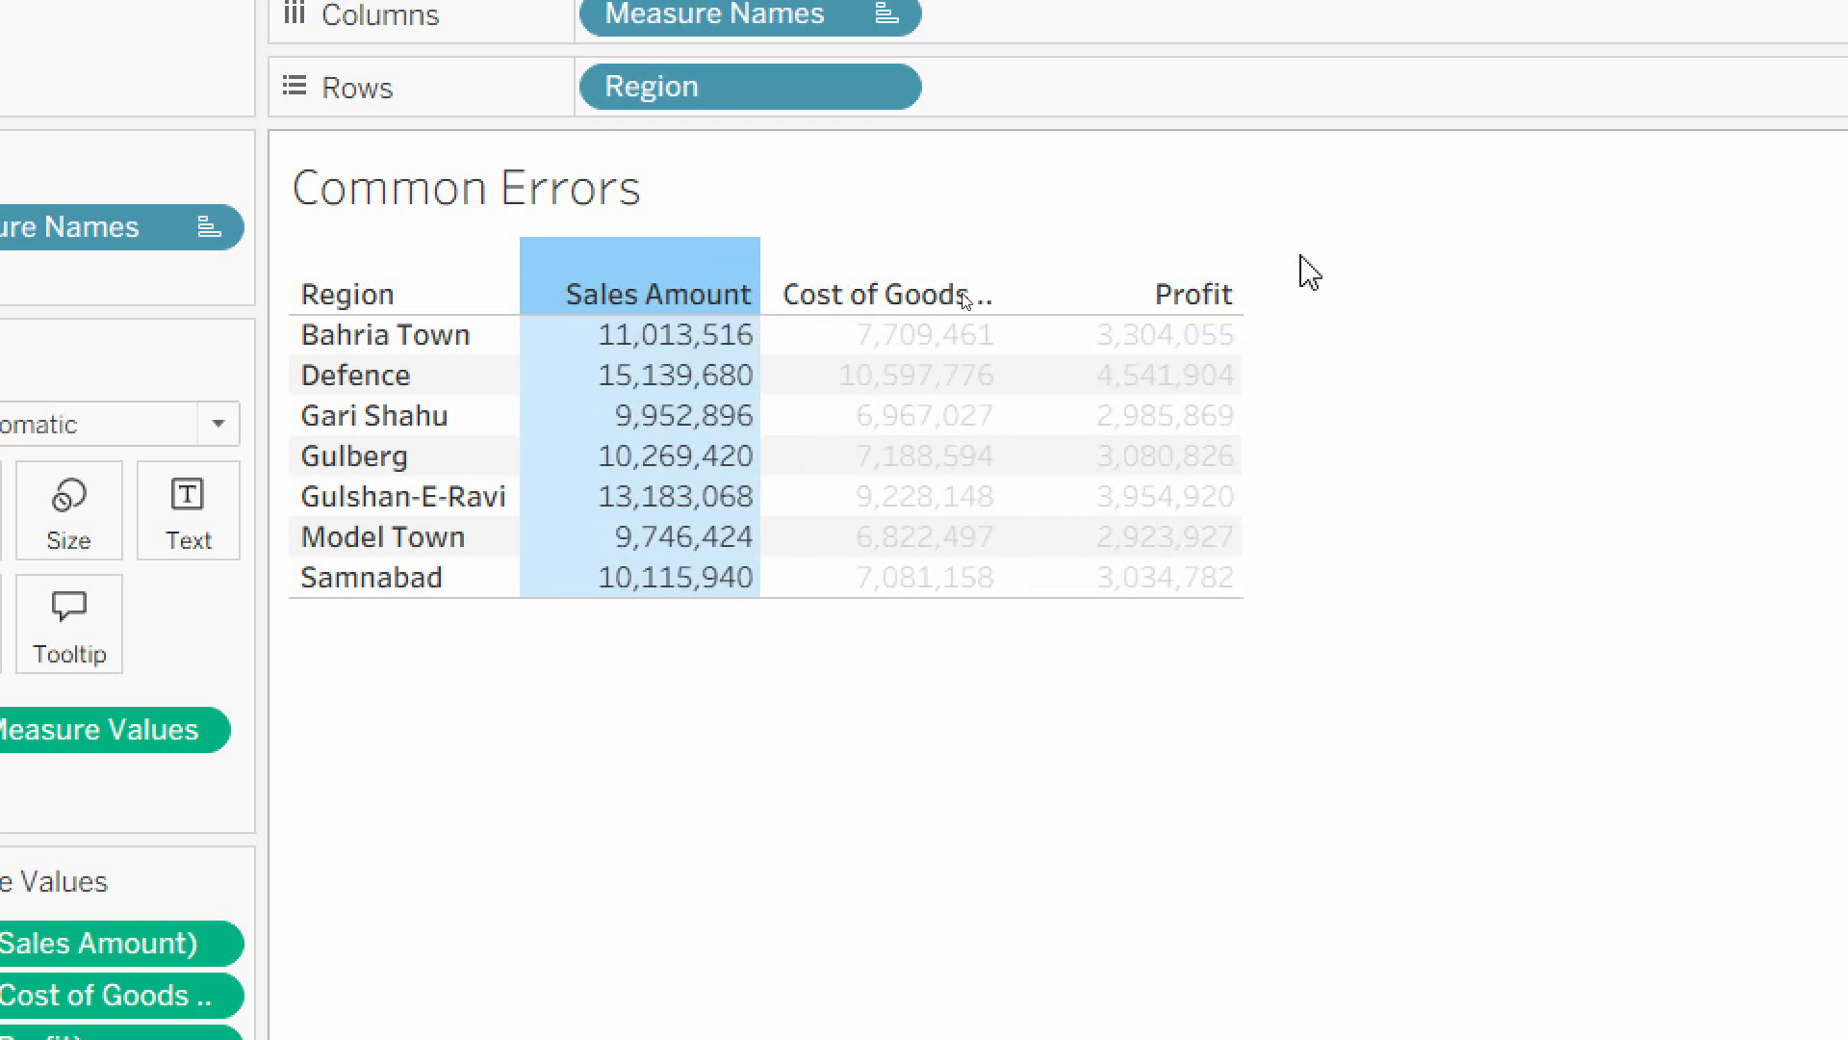
drag(1251, 273, 1201, 289)
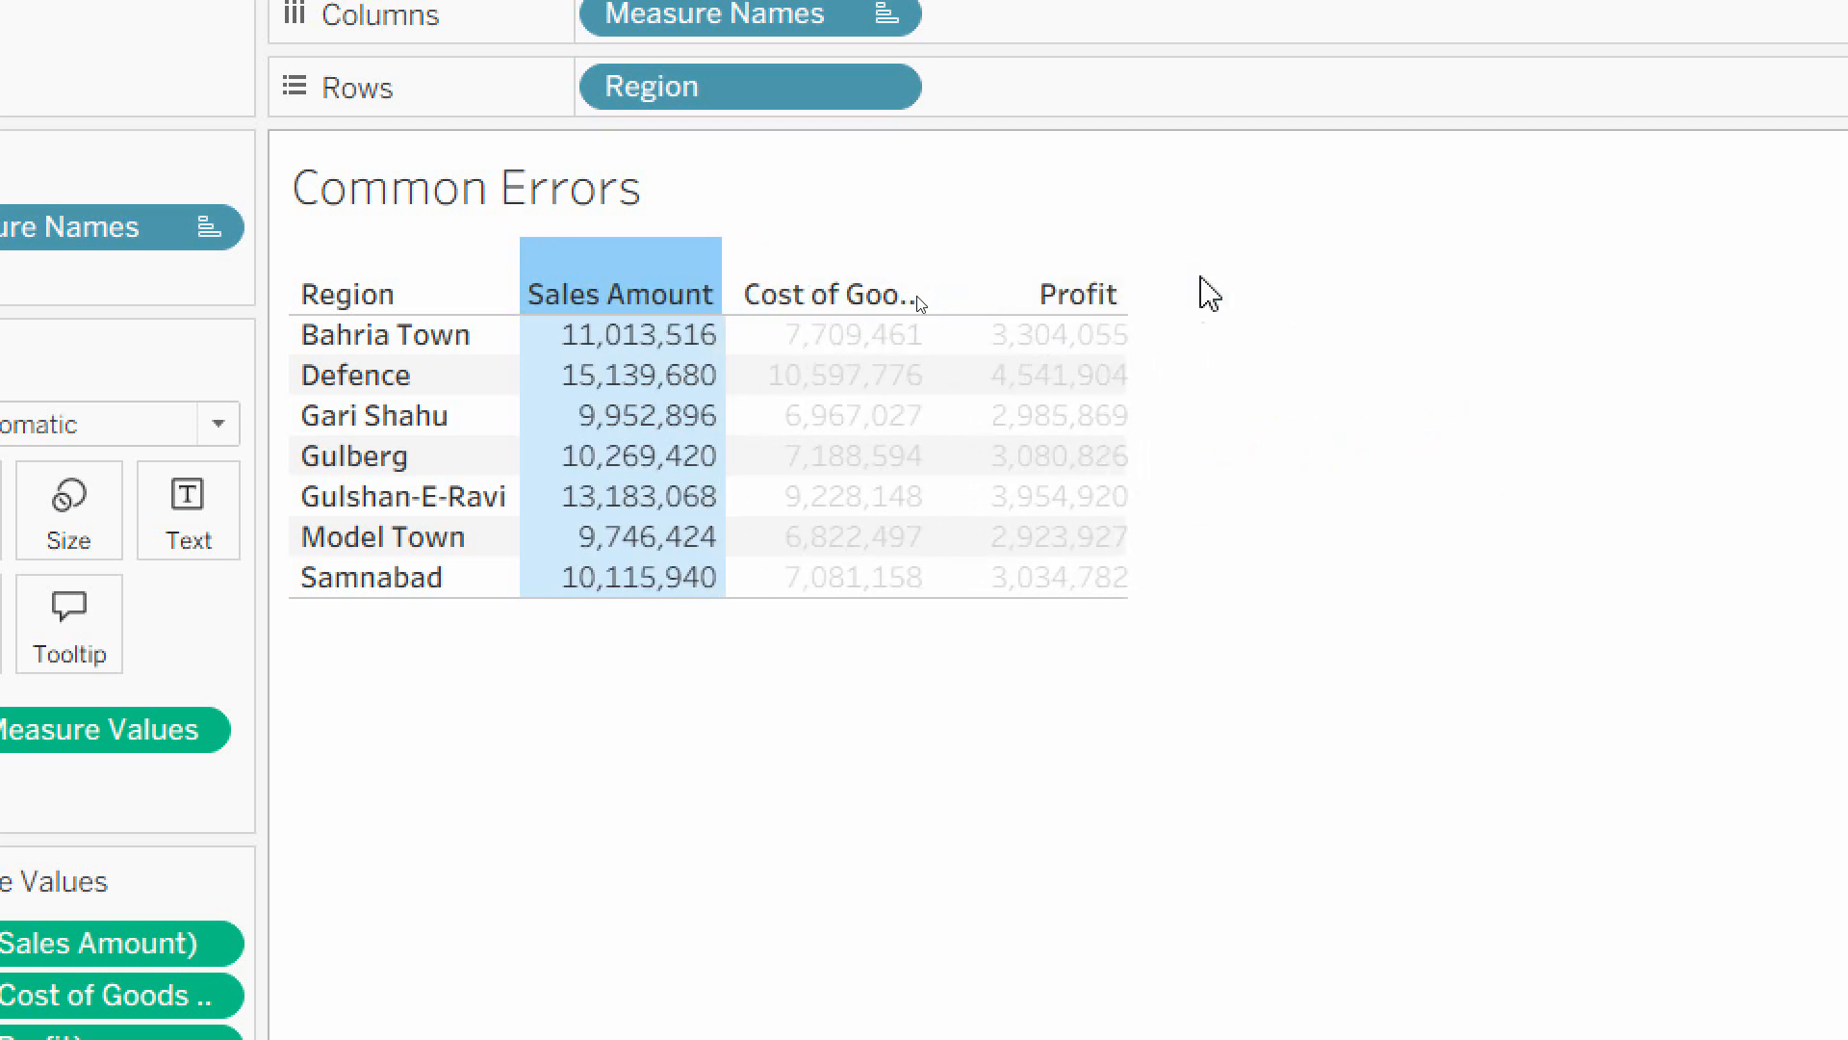
click(1218, 422)
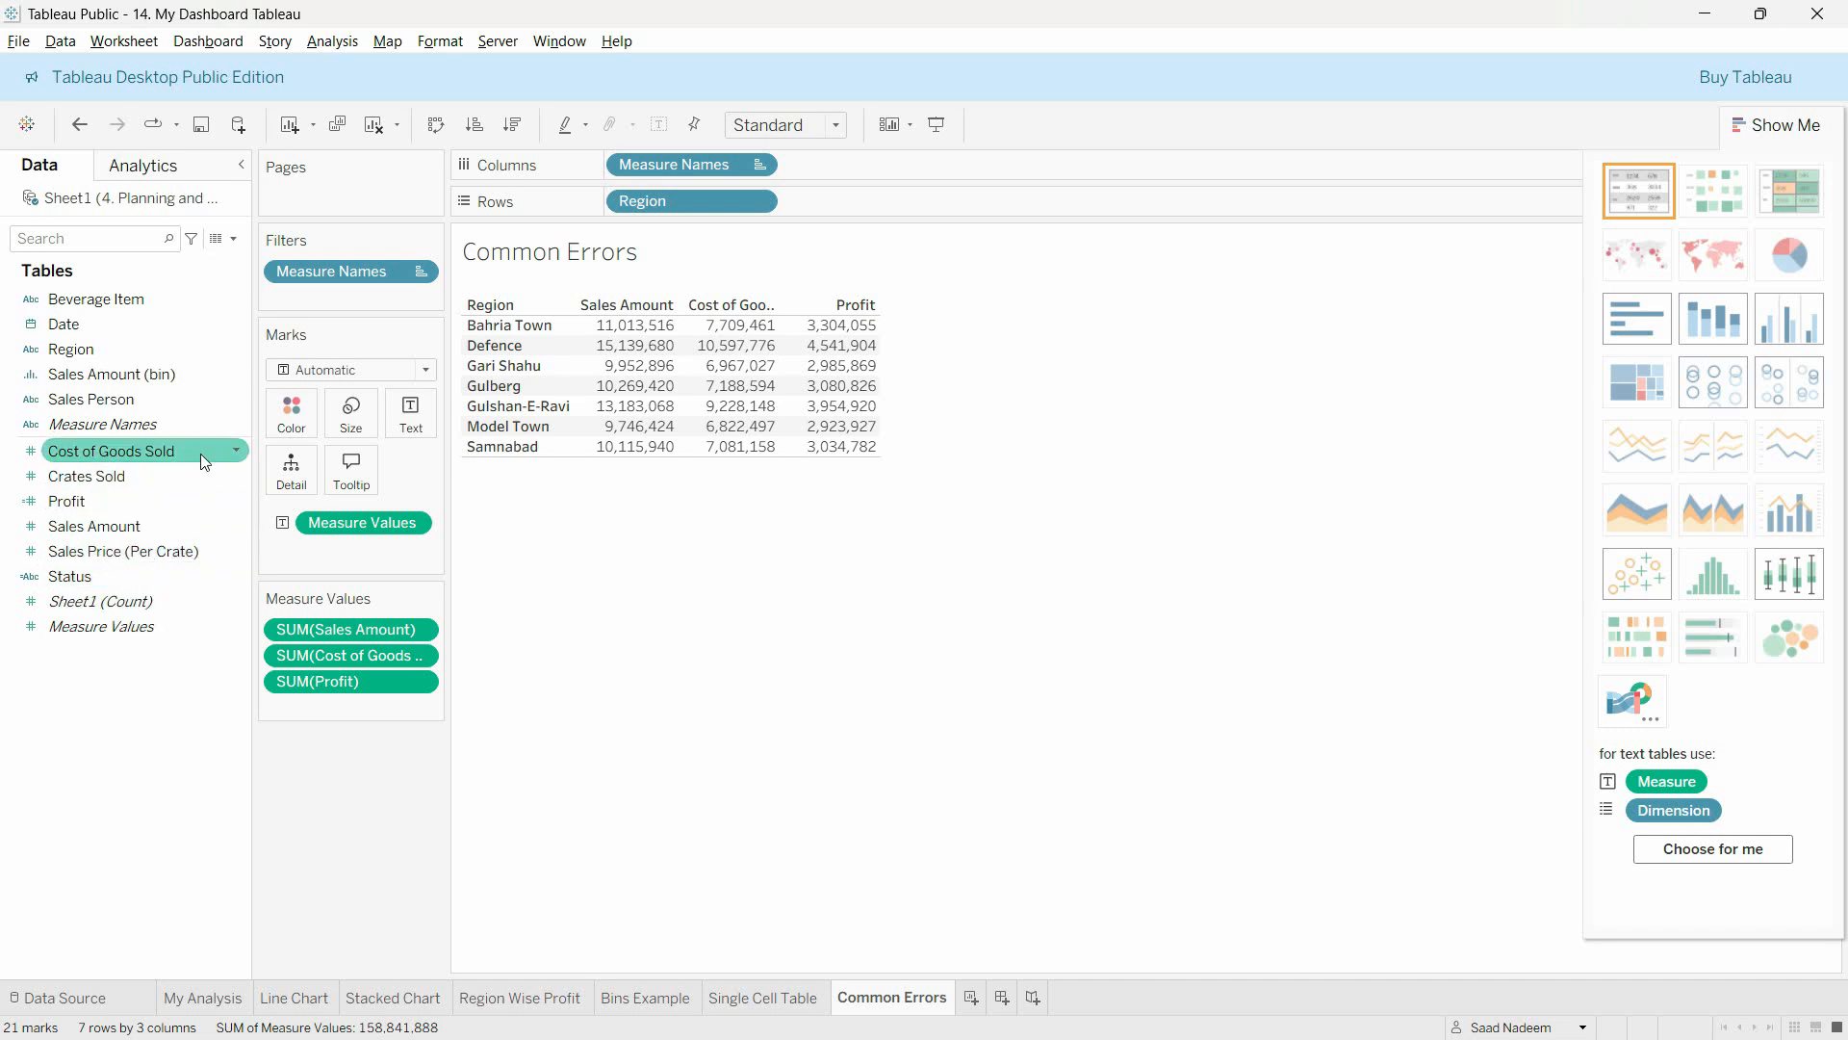
- Create a calculated field from Profit and name it Profit Percentage
right_click(237, 501)
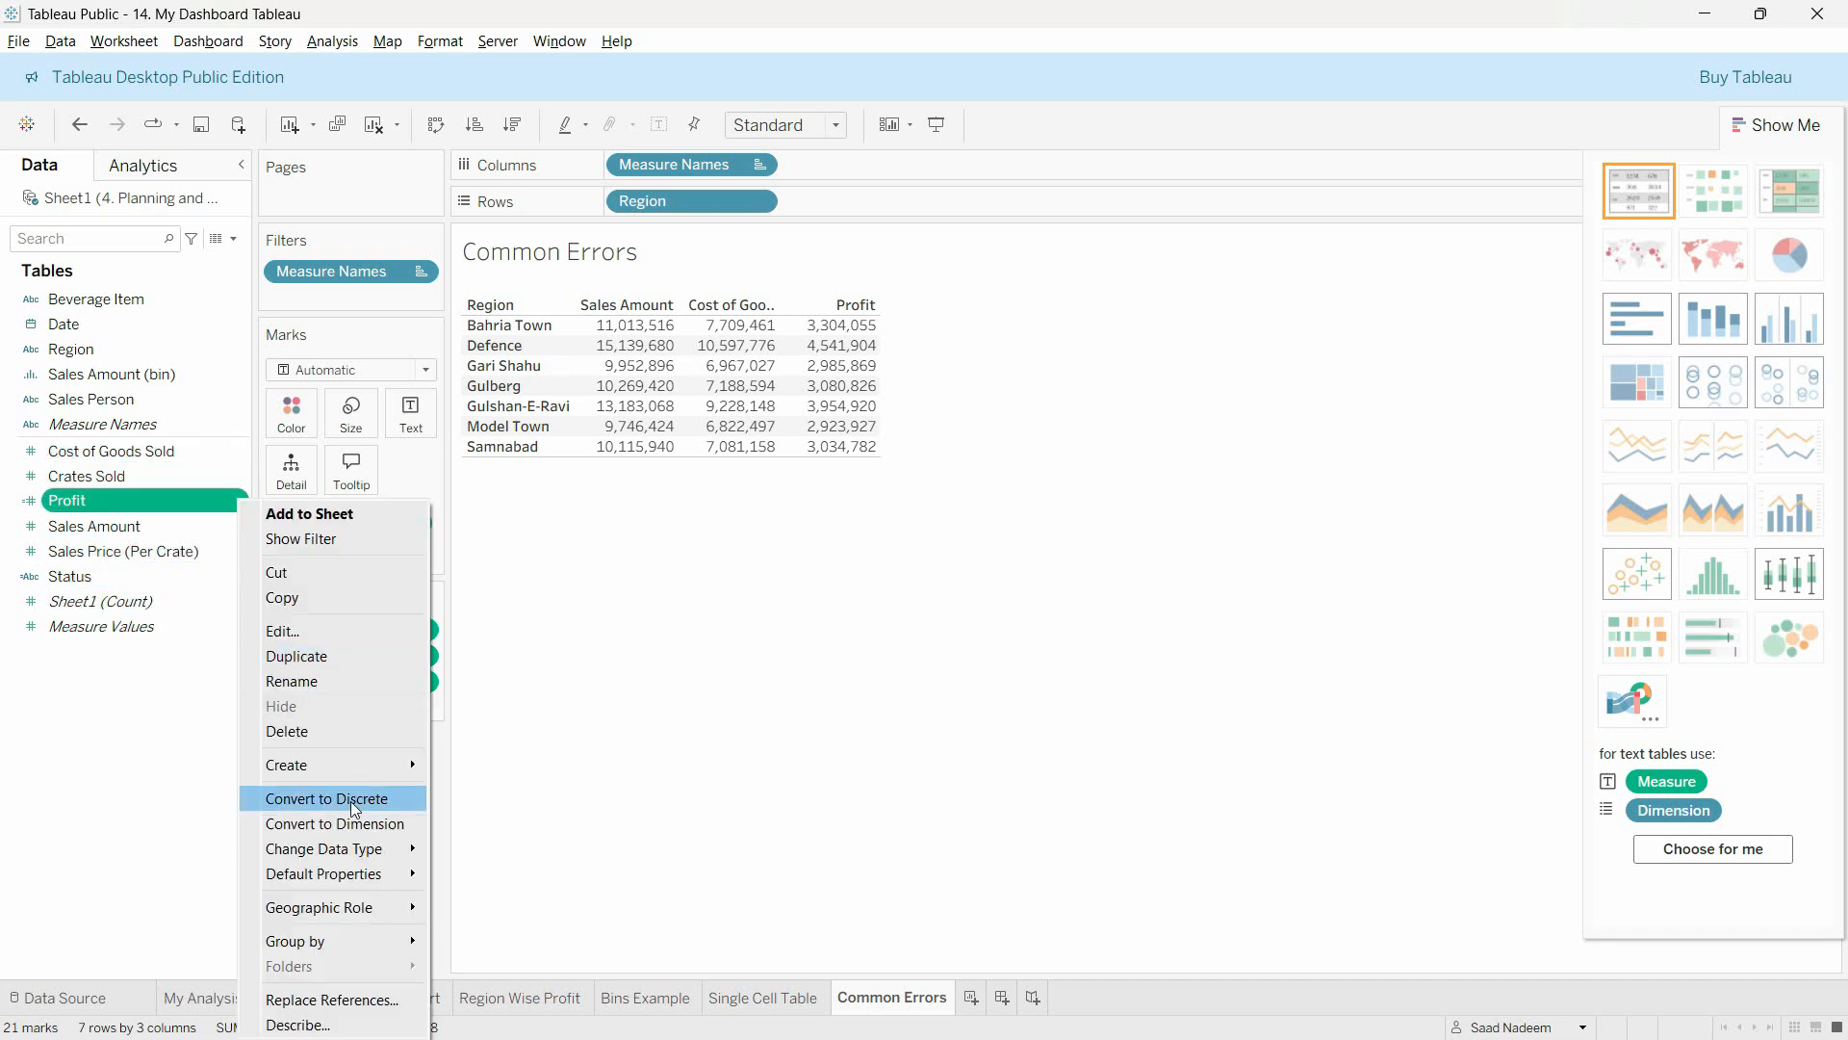
mouse_move(366, 774)
click(471, 770)
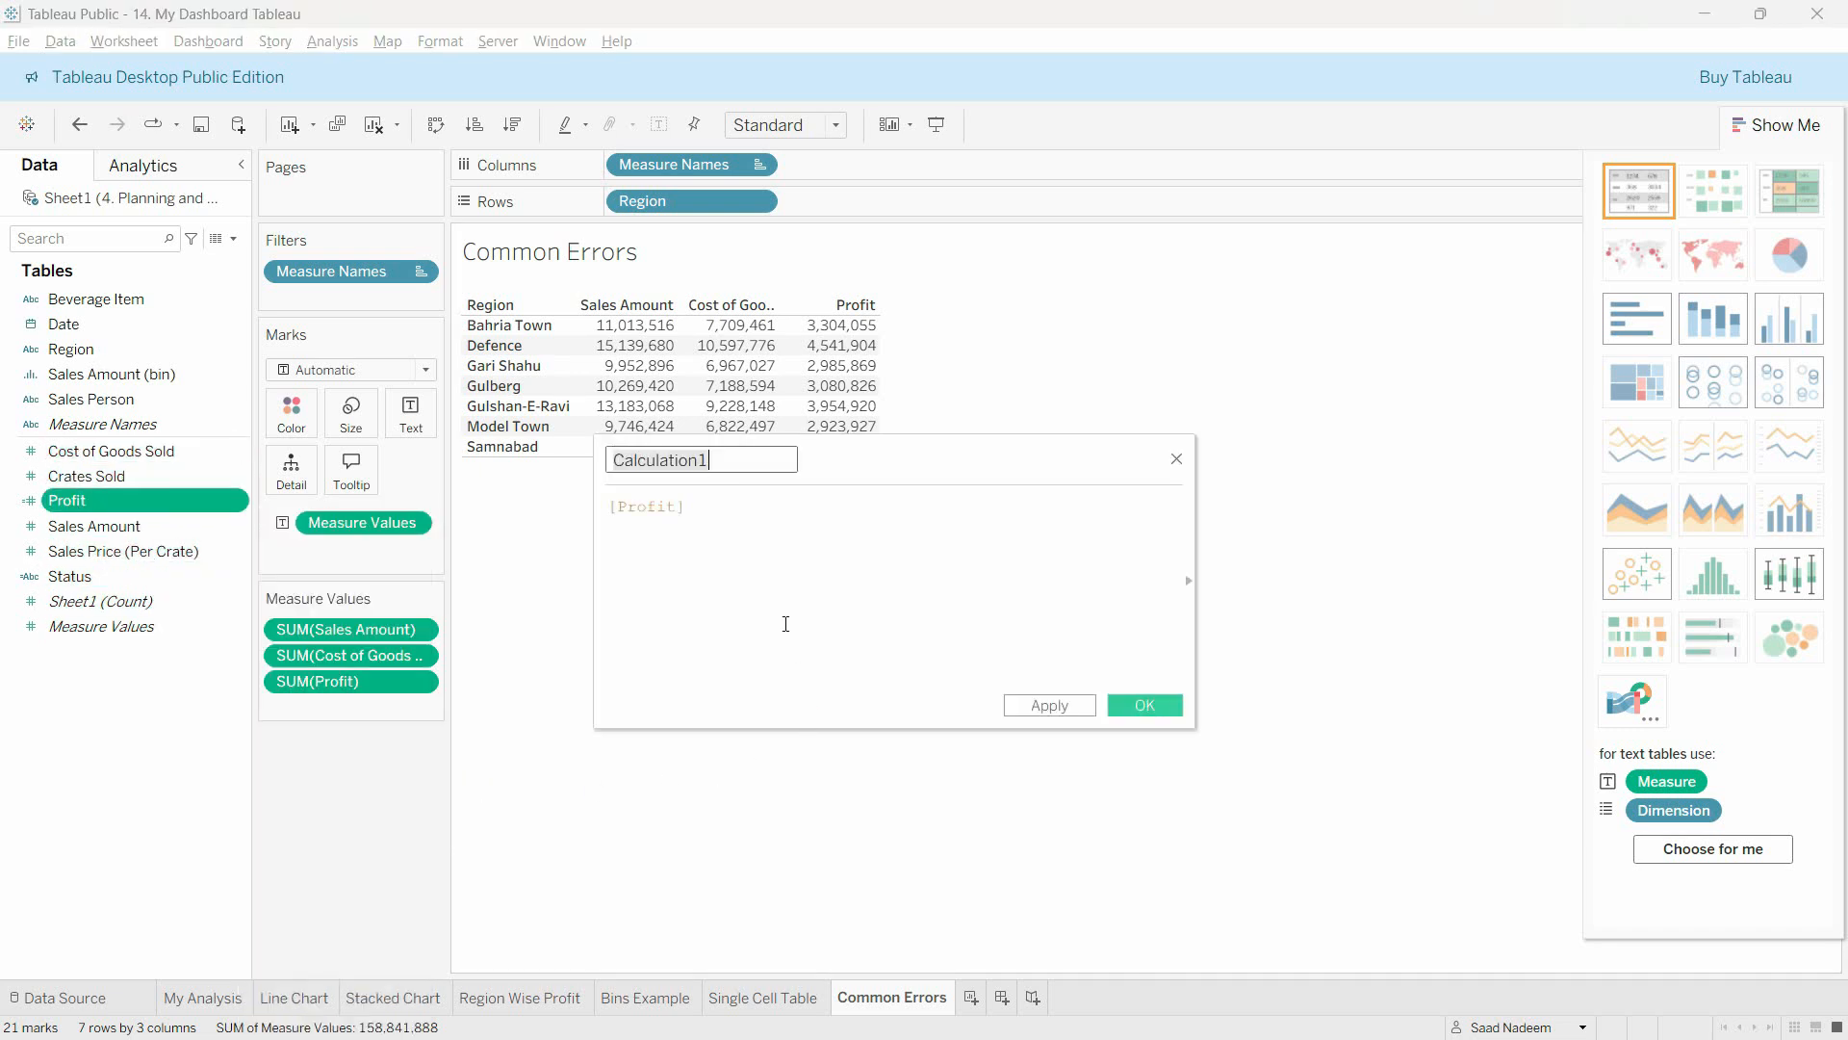
text(Profi)
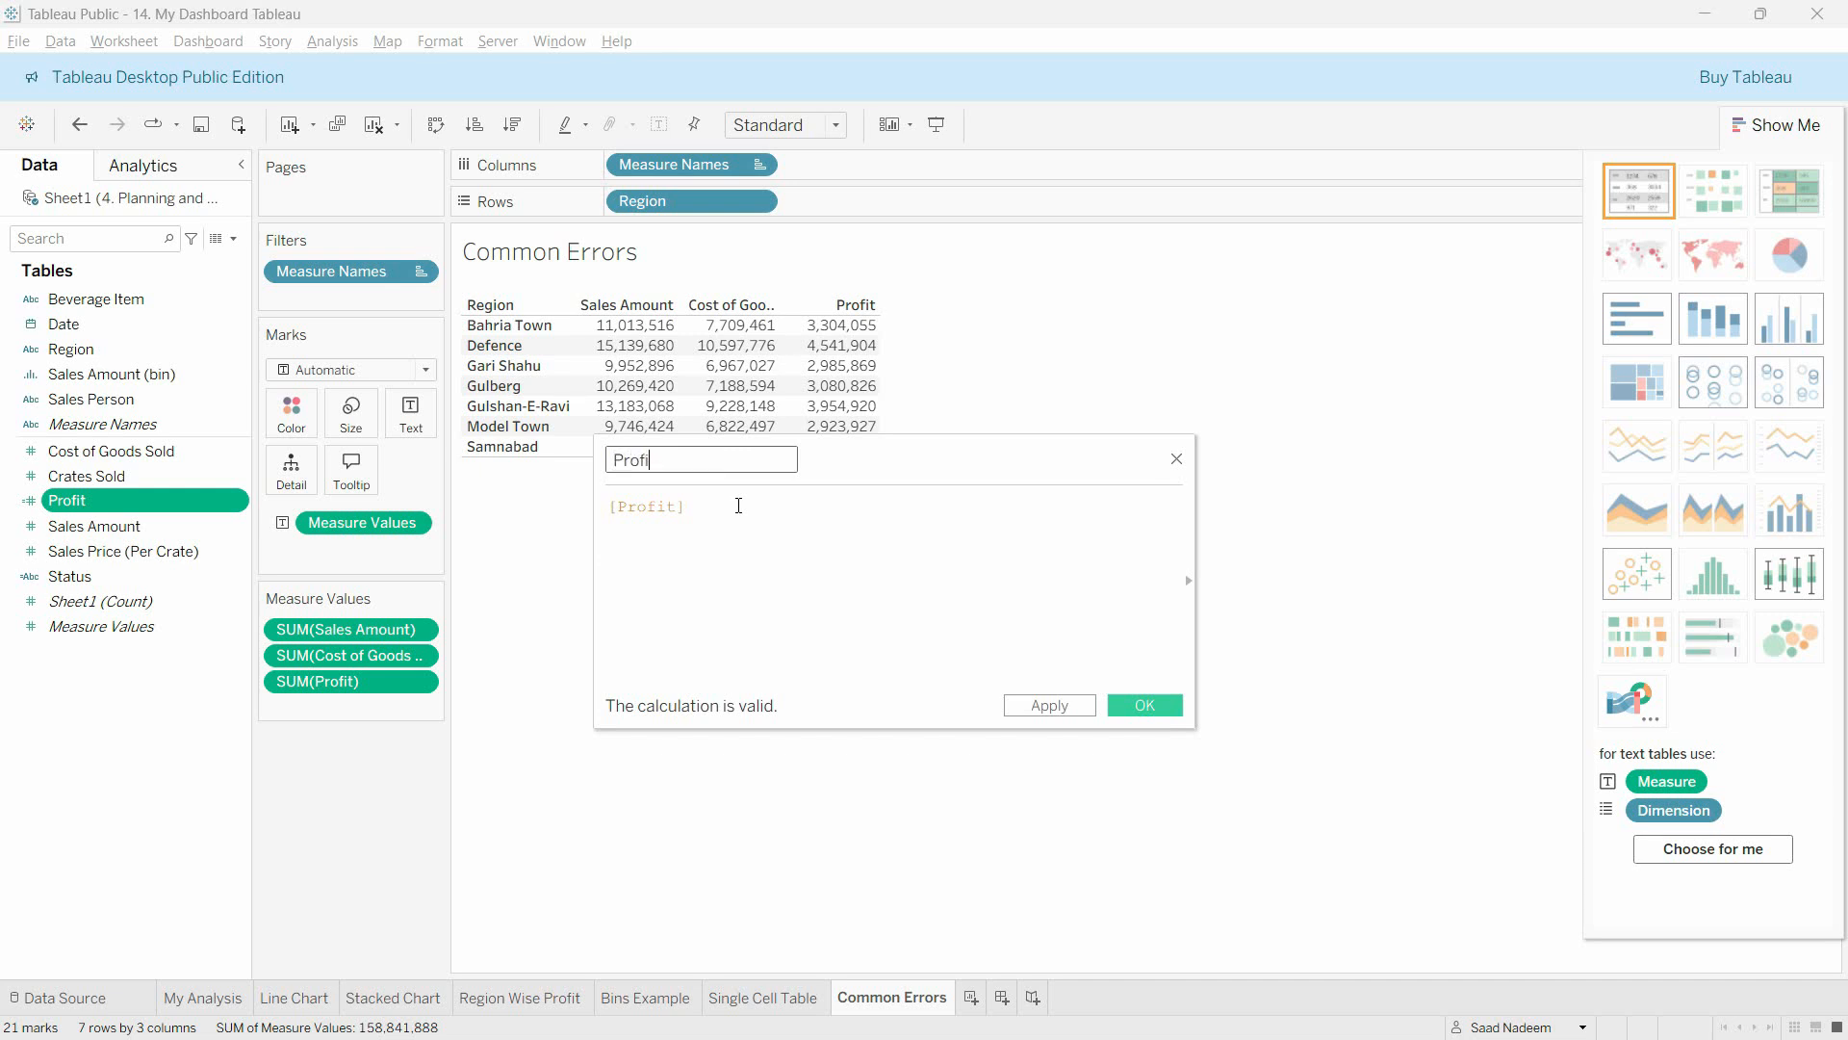
text(t Percentage)
key(Tab)
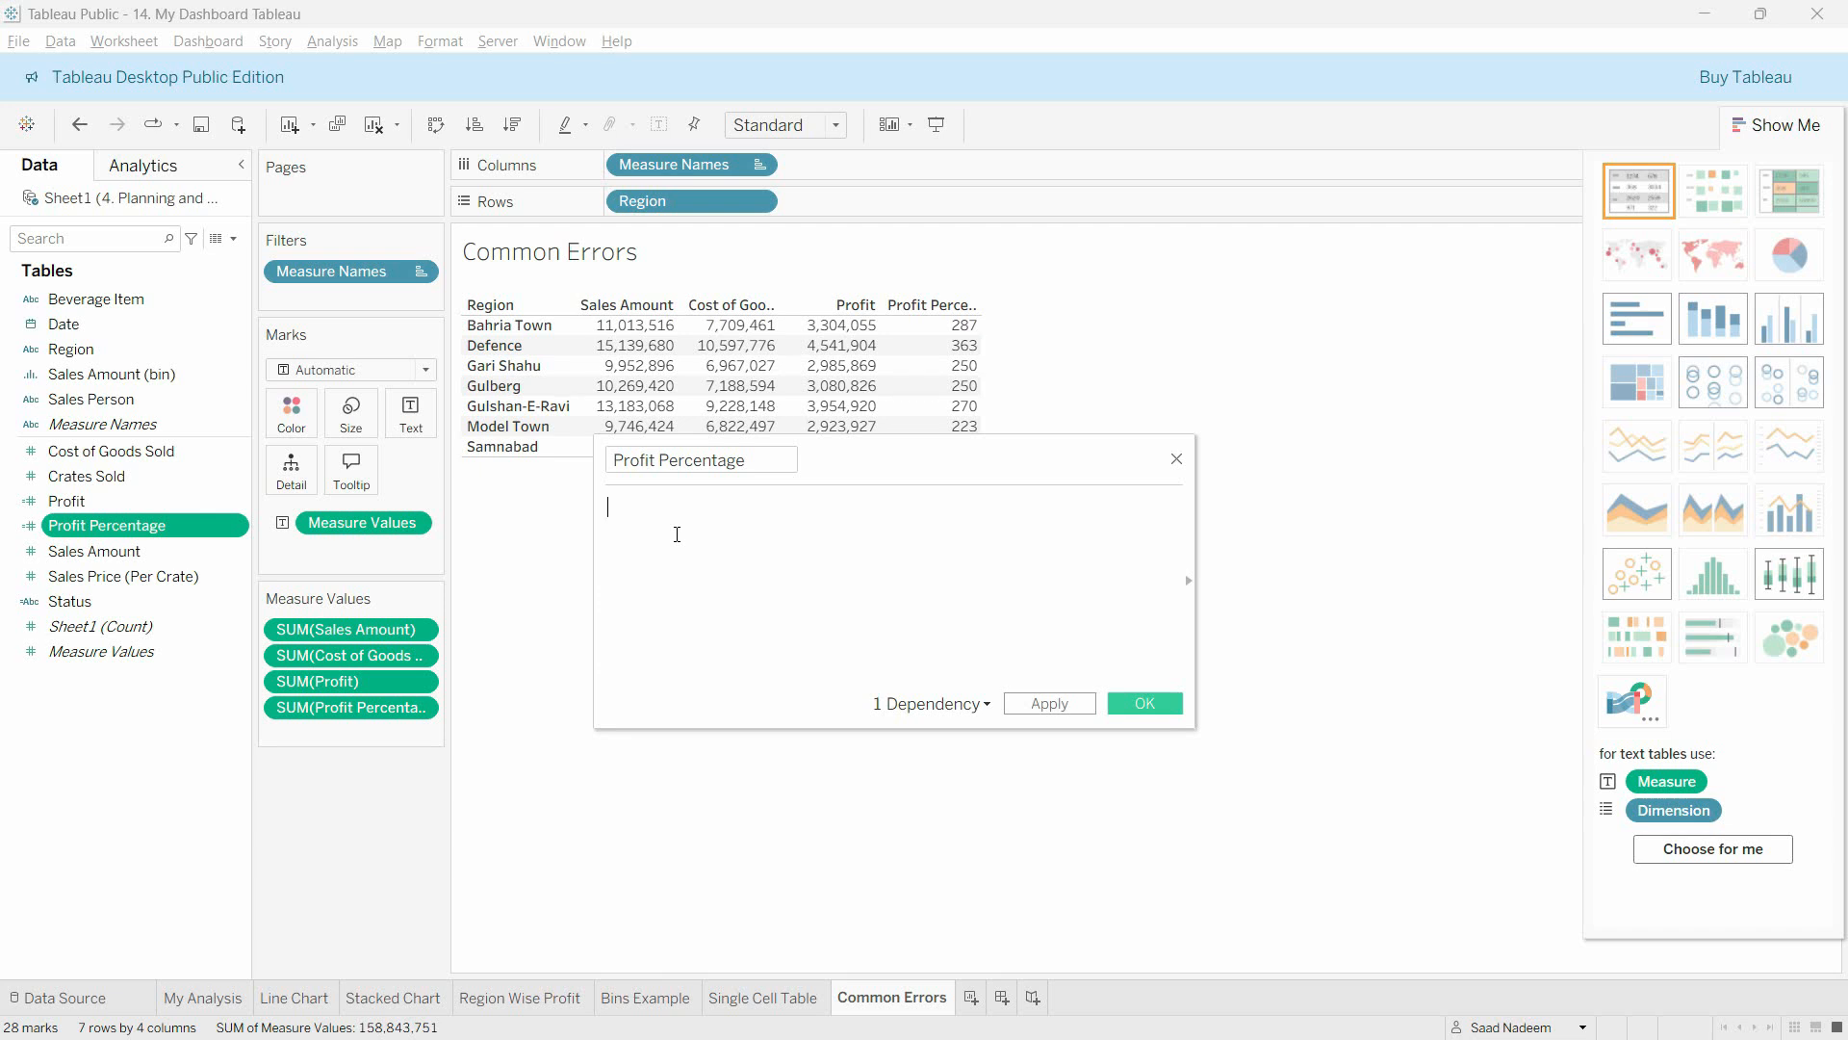
- Set the Profit Percentage formula to [Profit]/[Sales Amount] and save the calculation
text(p)
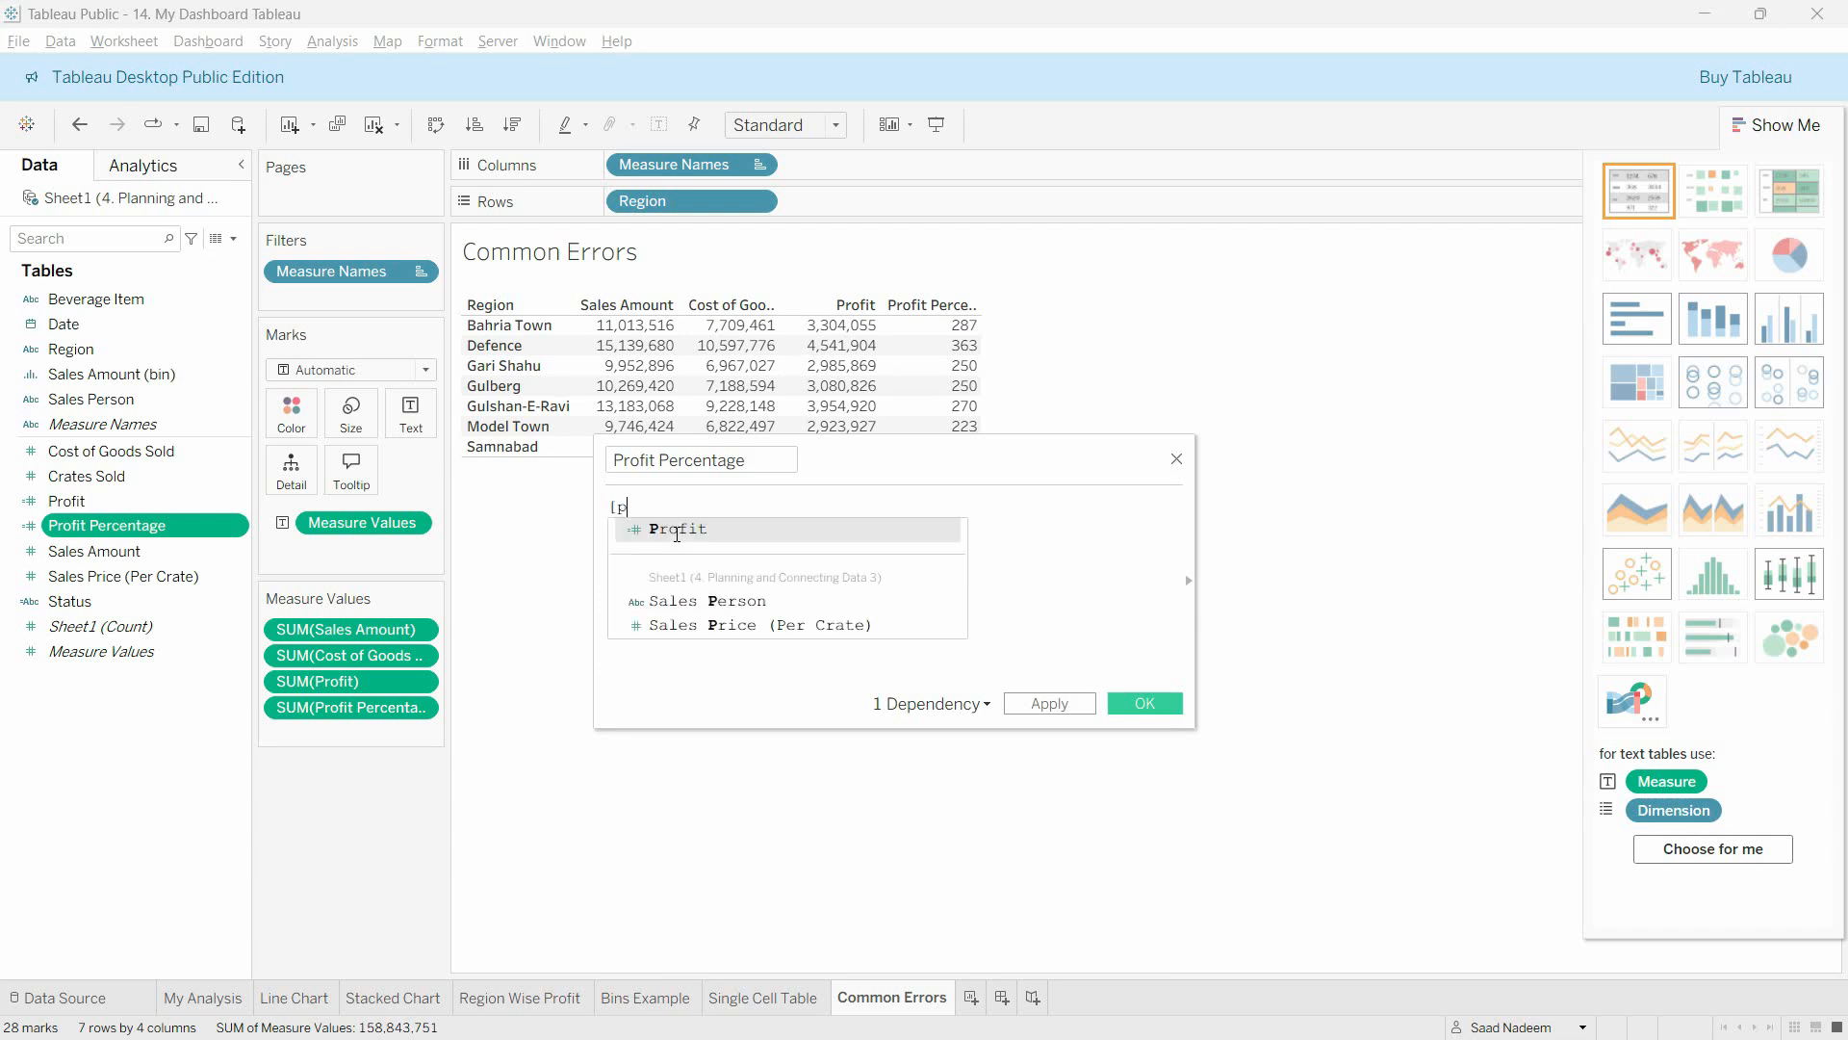
key(Return)
text(/)
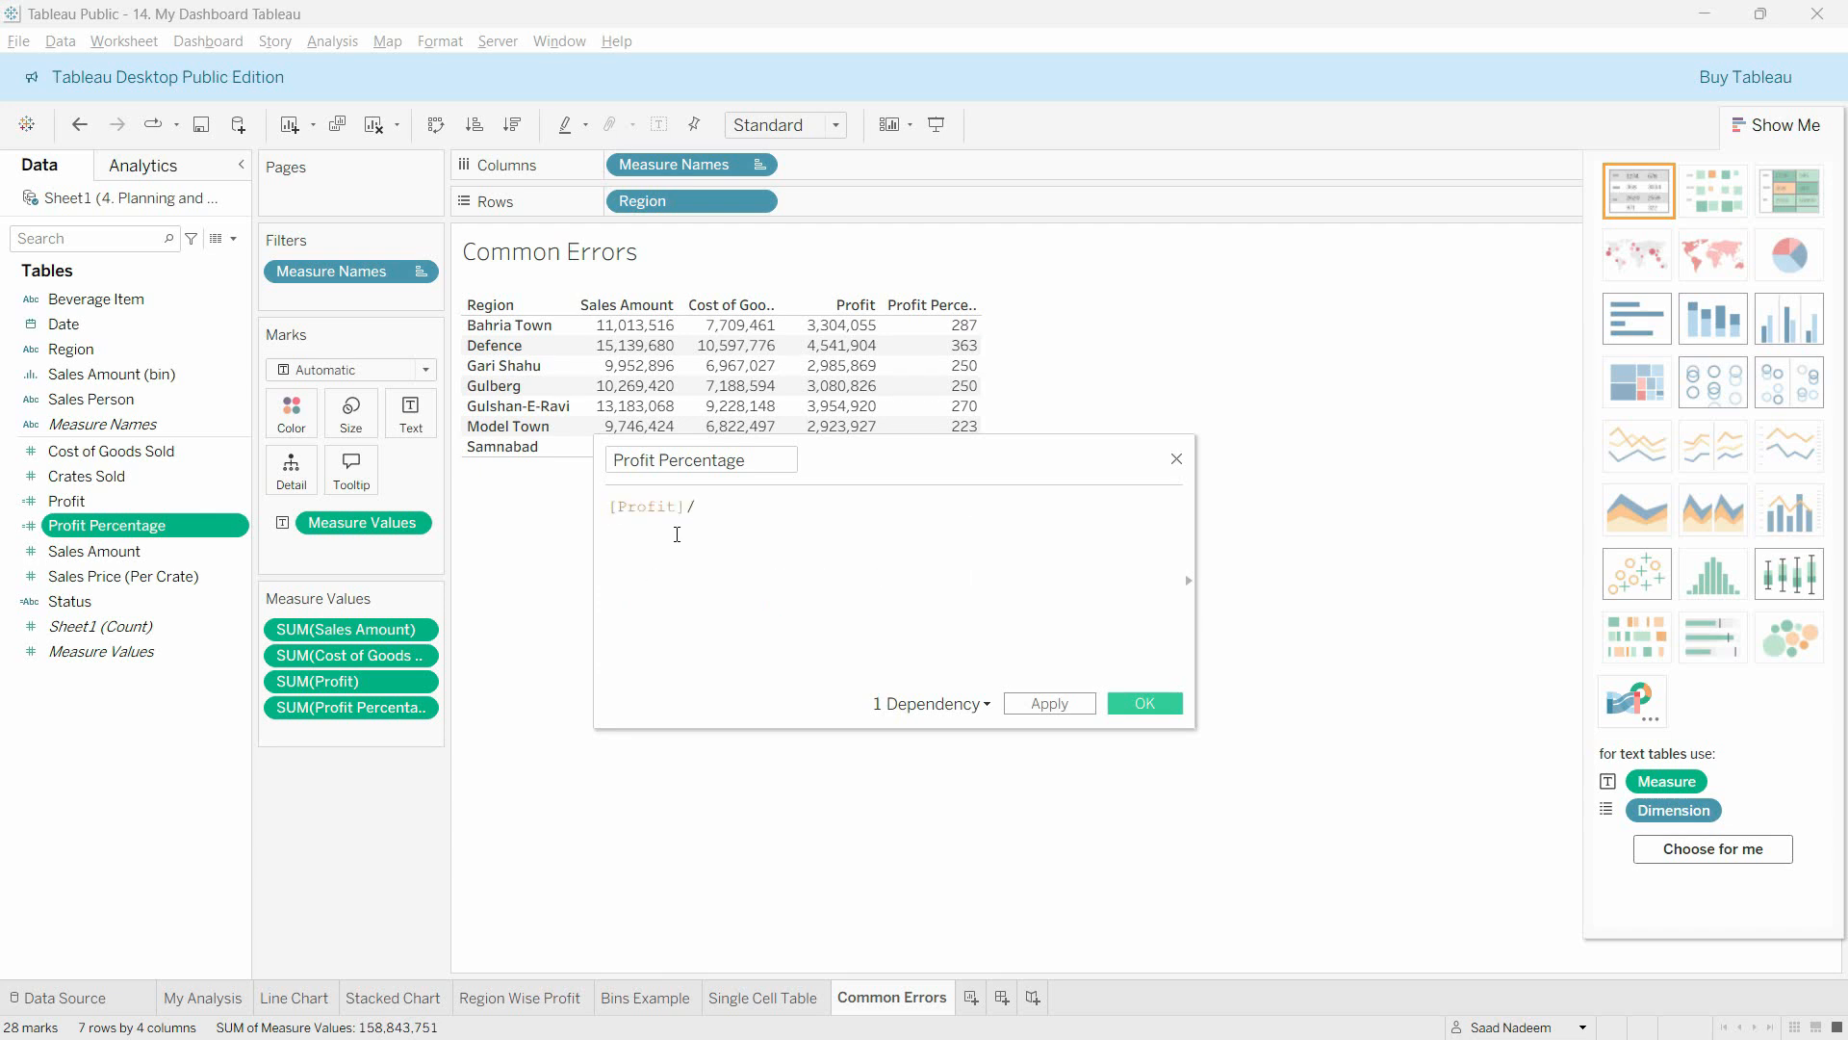
text([sal)
key(Return)
click(1163, 706)
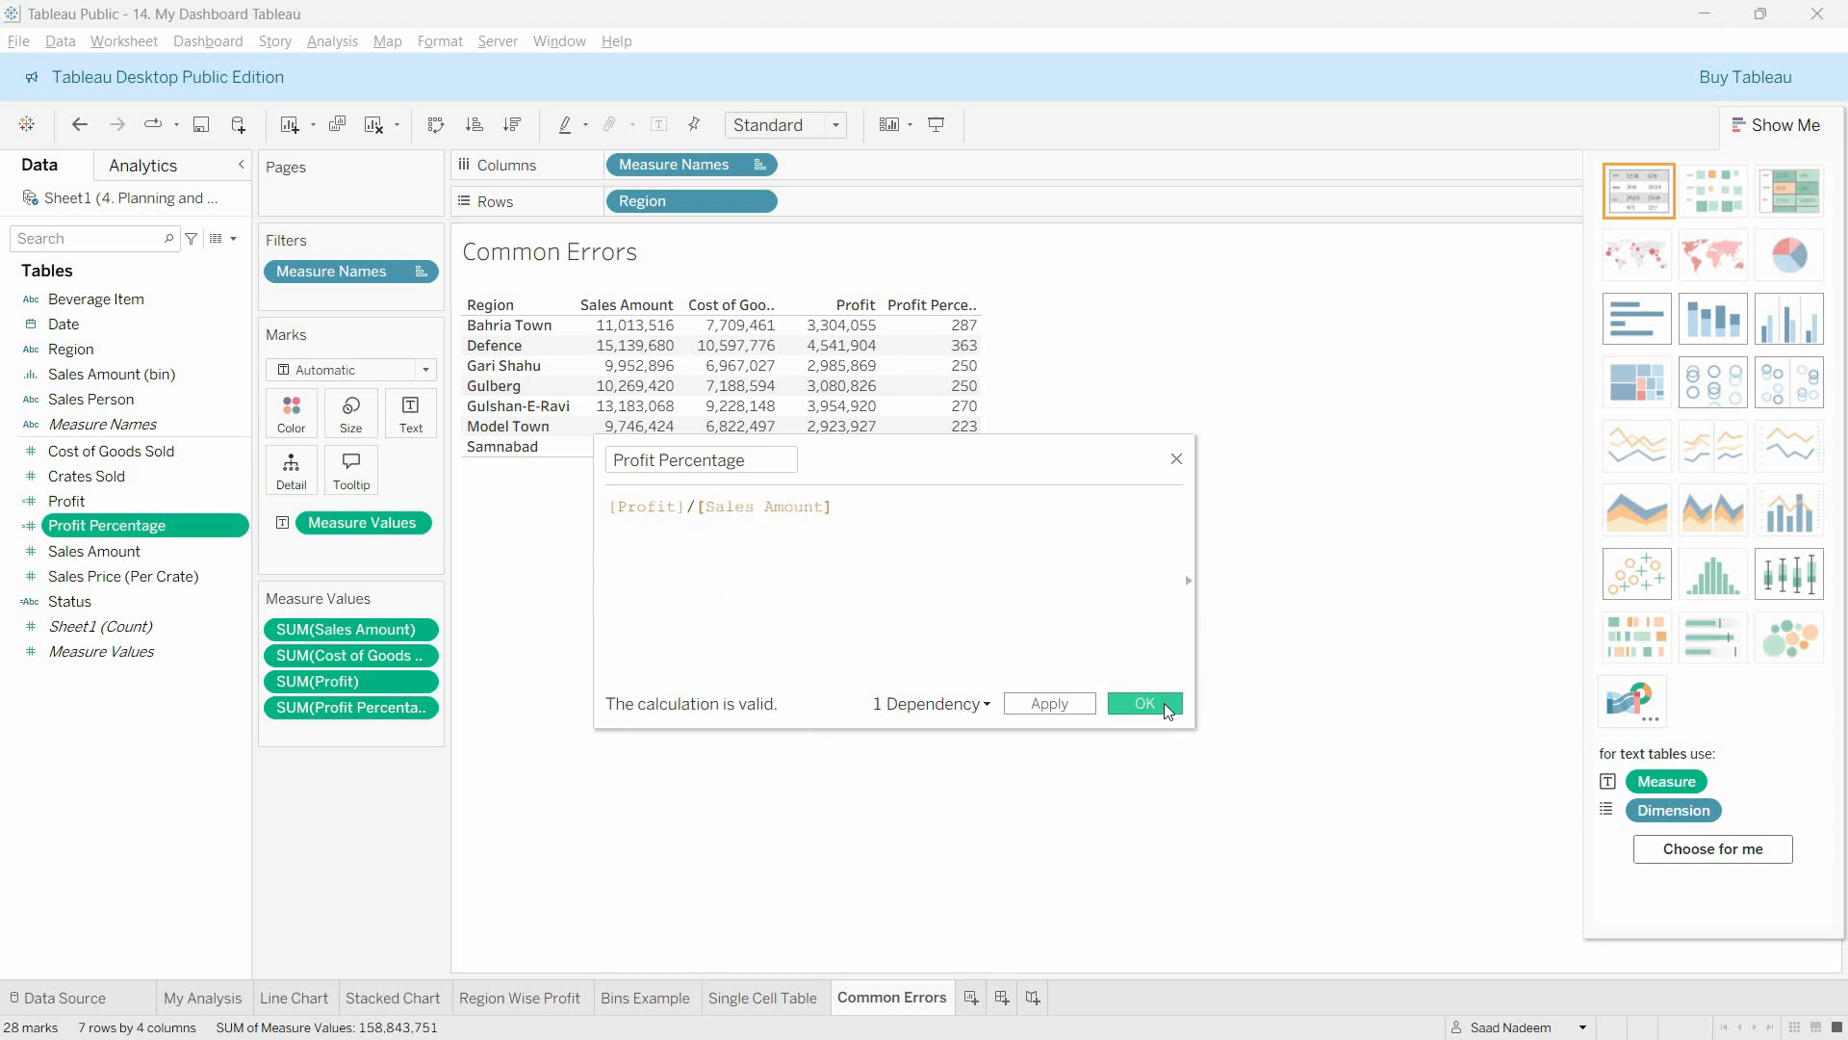
- Switch to Calculator beside the table and divide Defence's profit 4541904 by its sales amount 15139680 to check the percentage
mouse_move(973, 335)
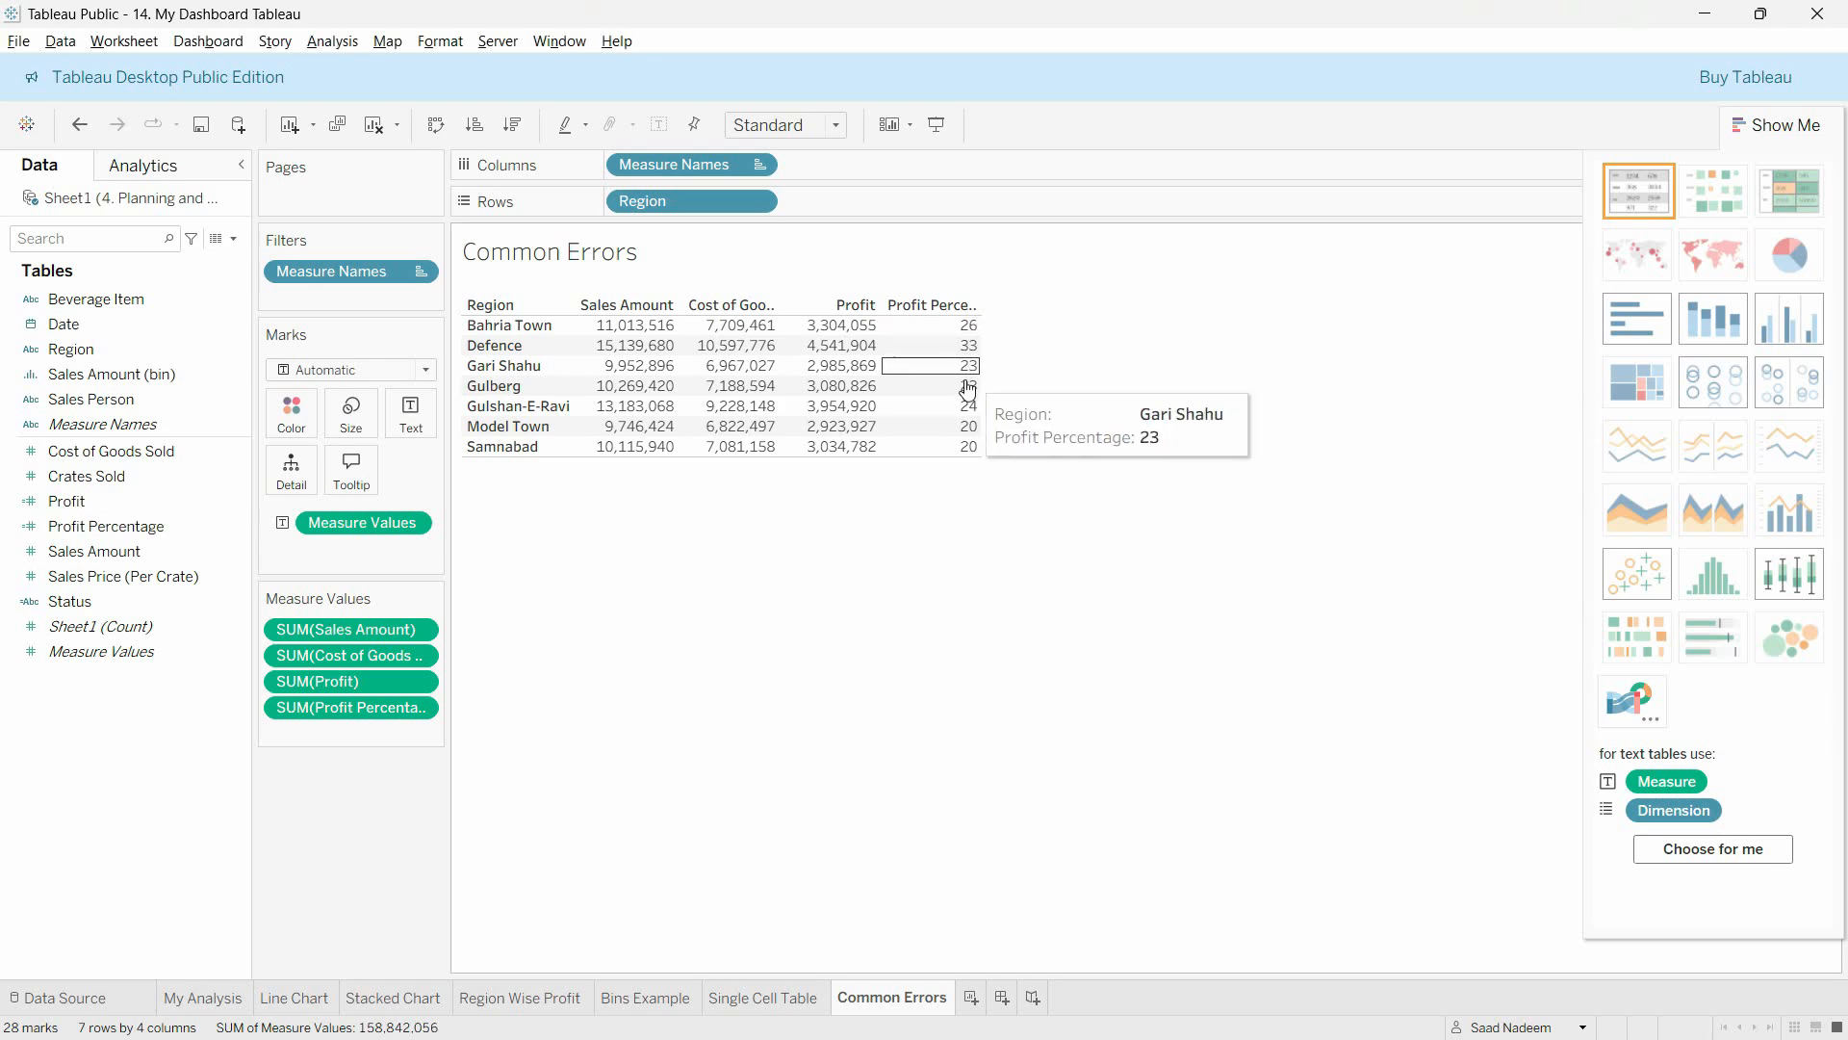
key(XF86Calculator)
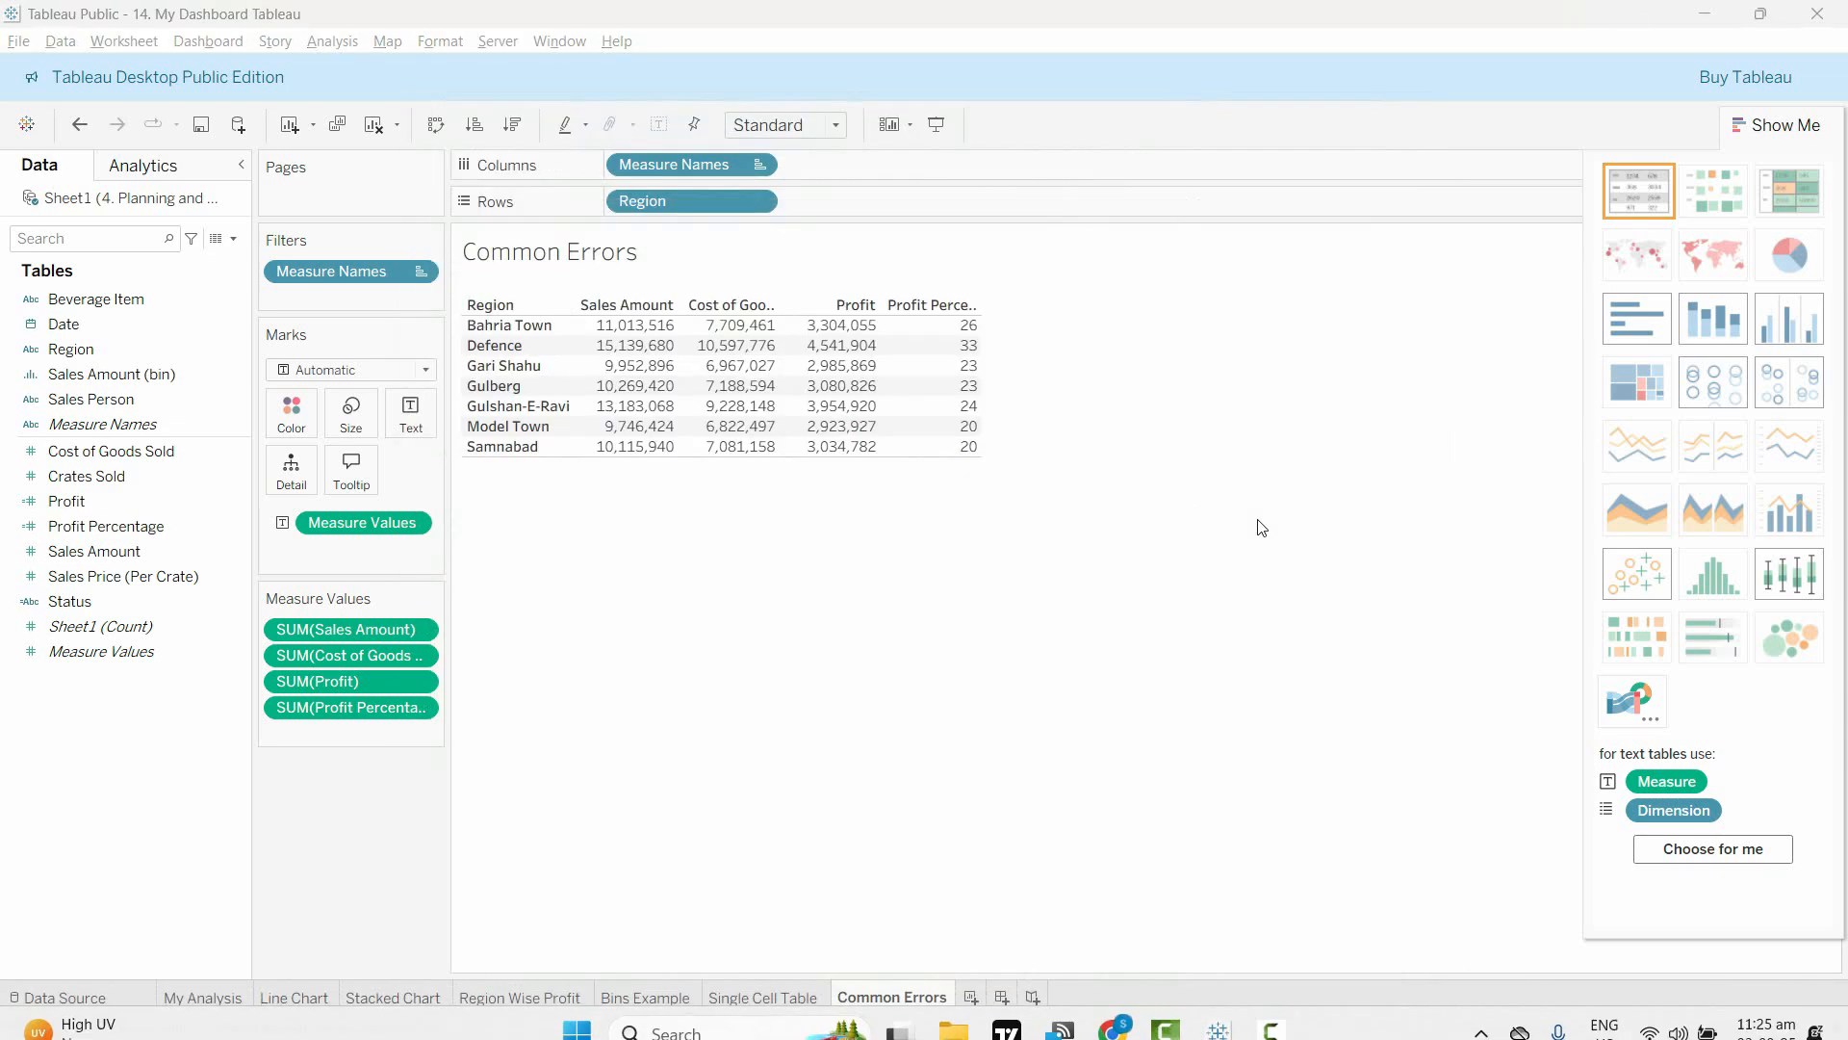
drag(403, 253, 1339, 288)
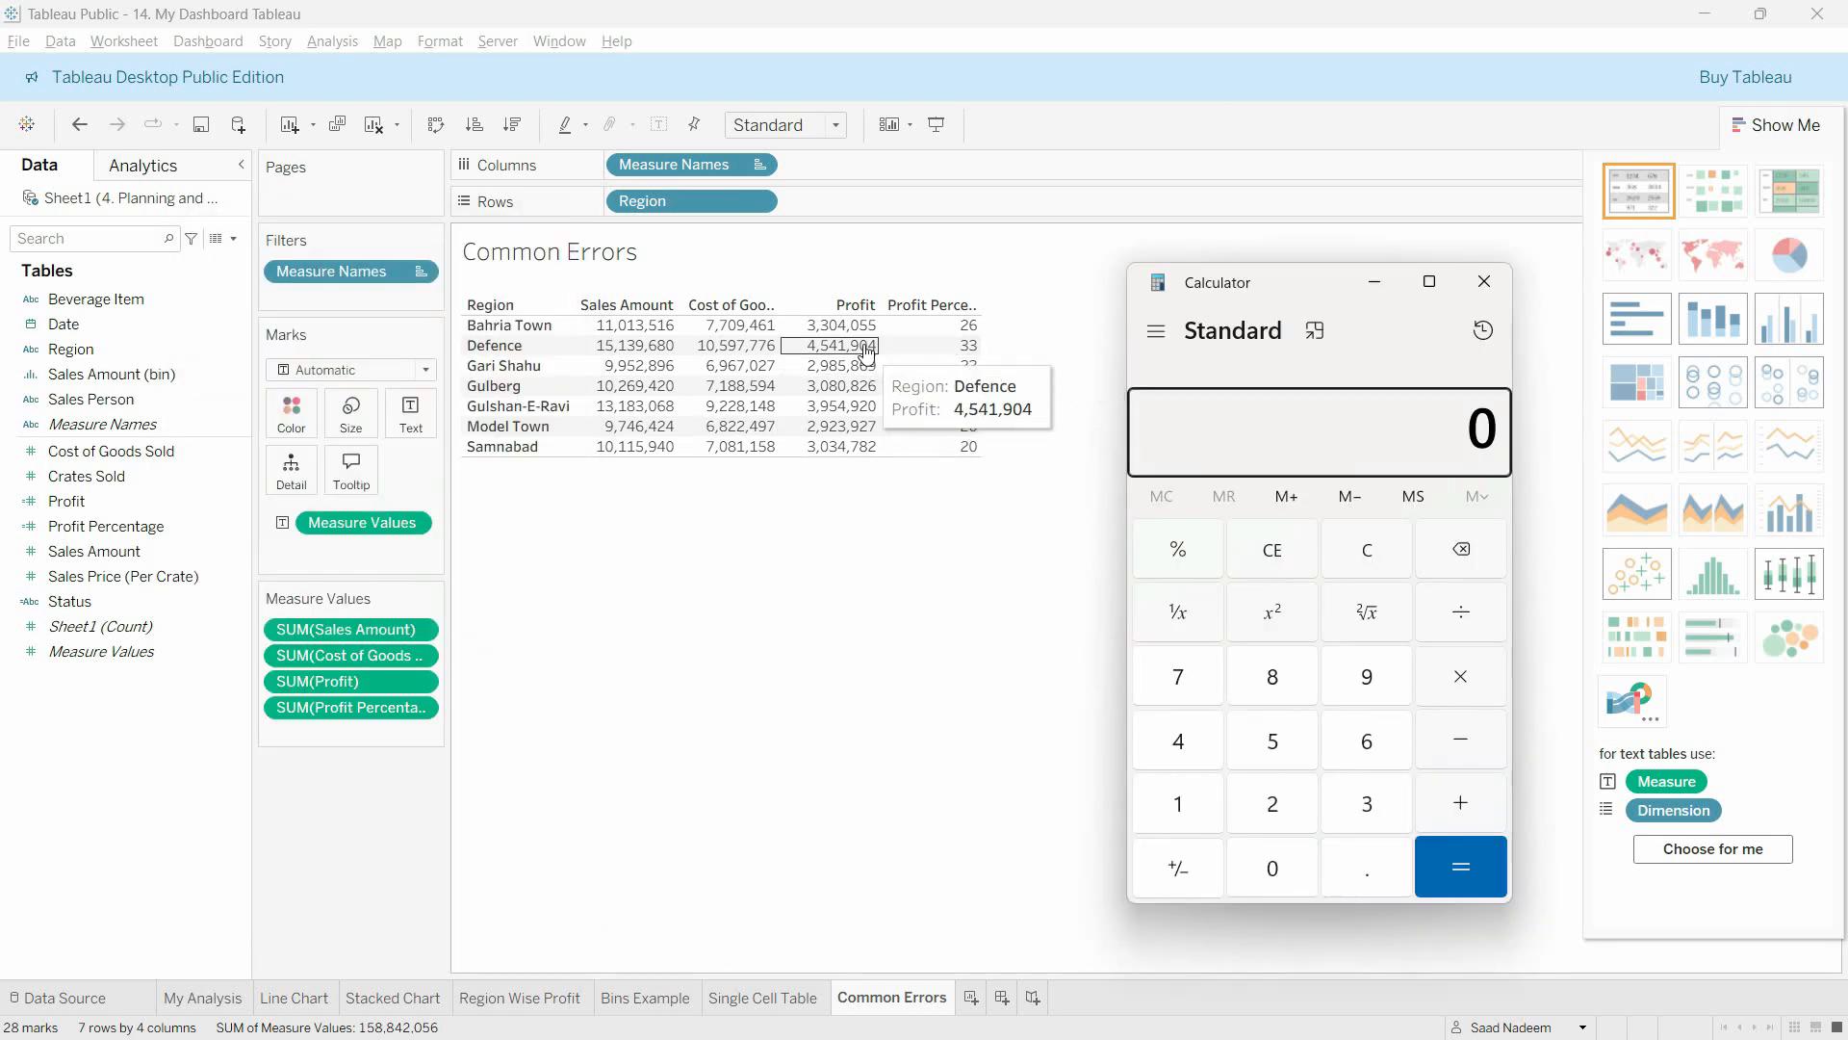
text(4,541)
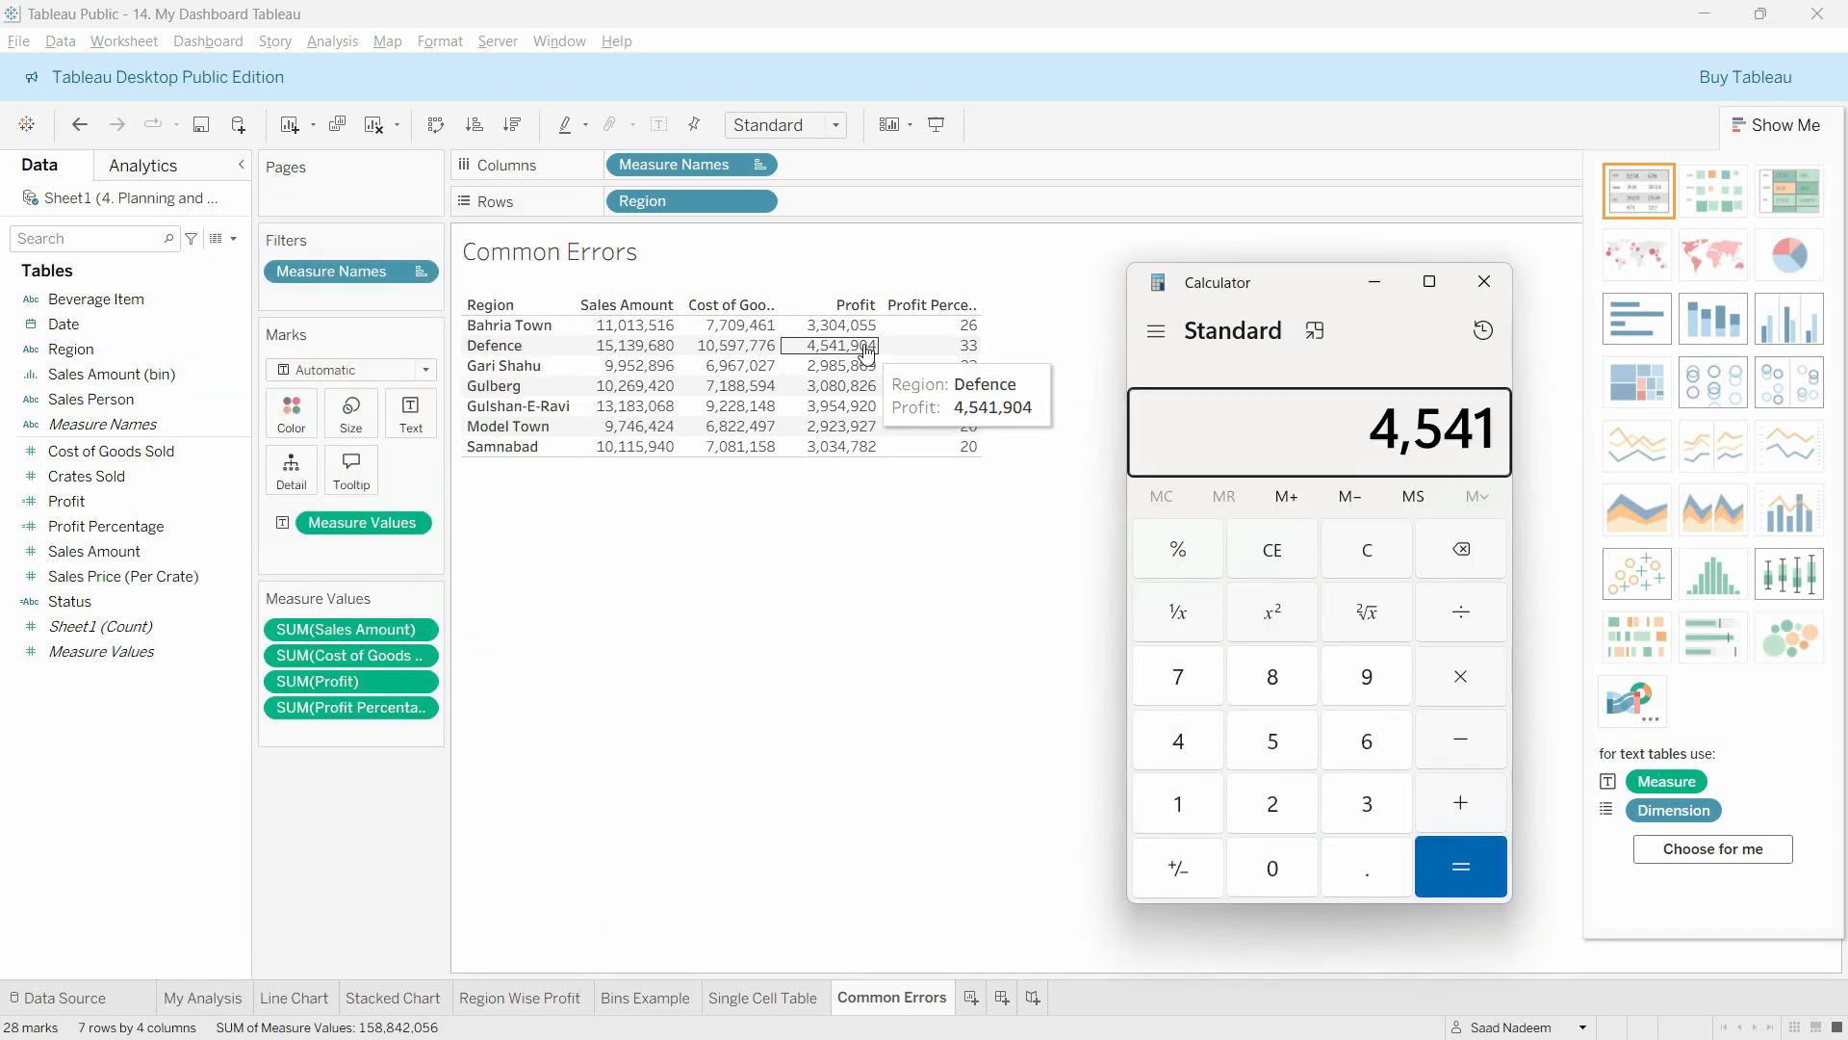
text(,904)
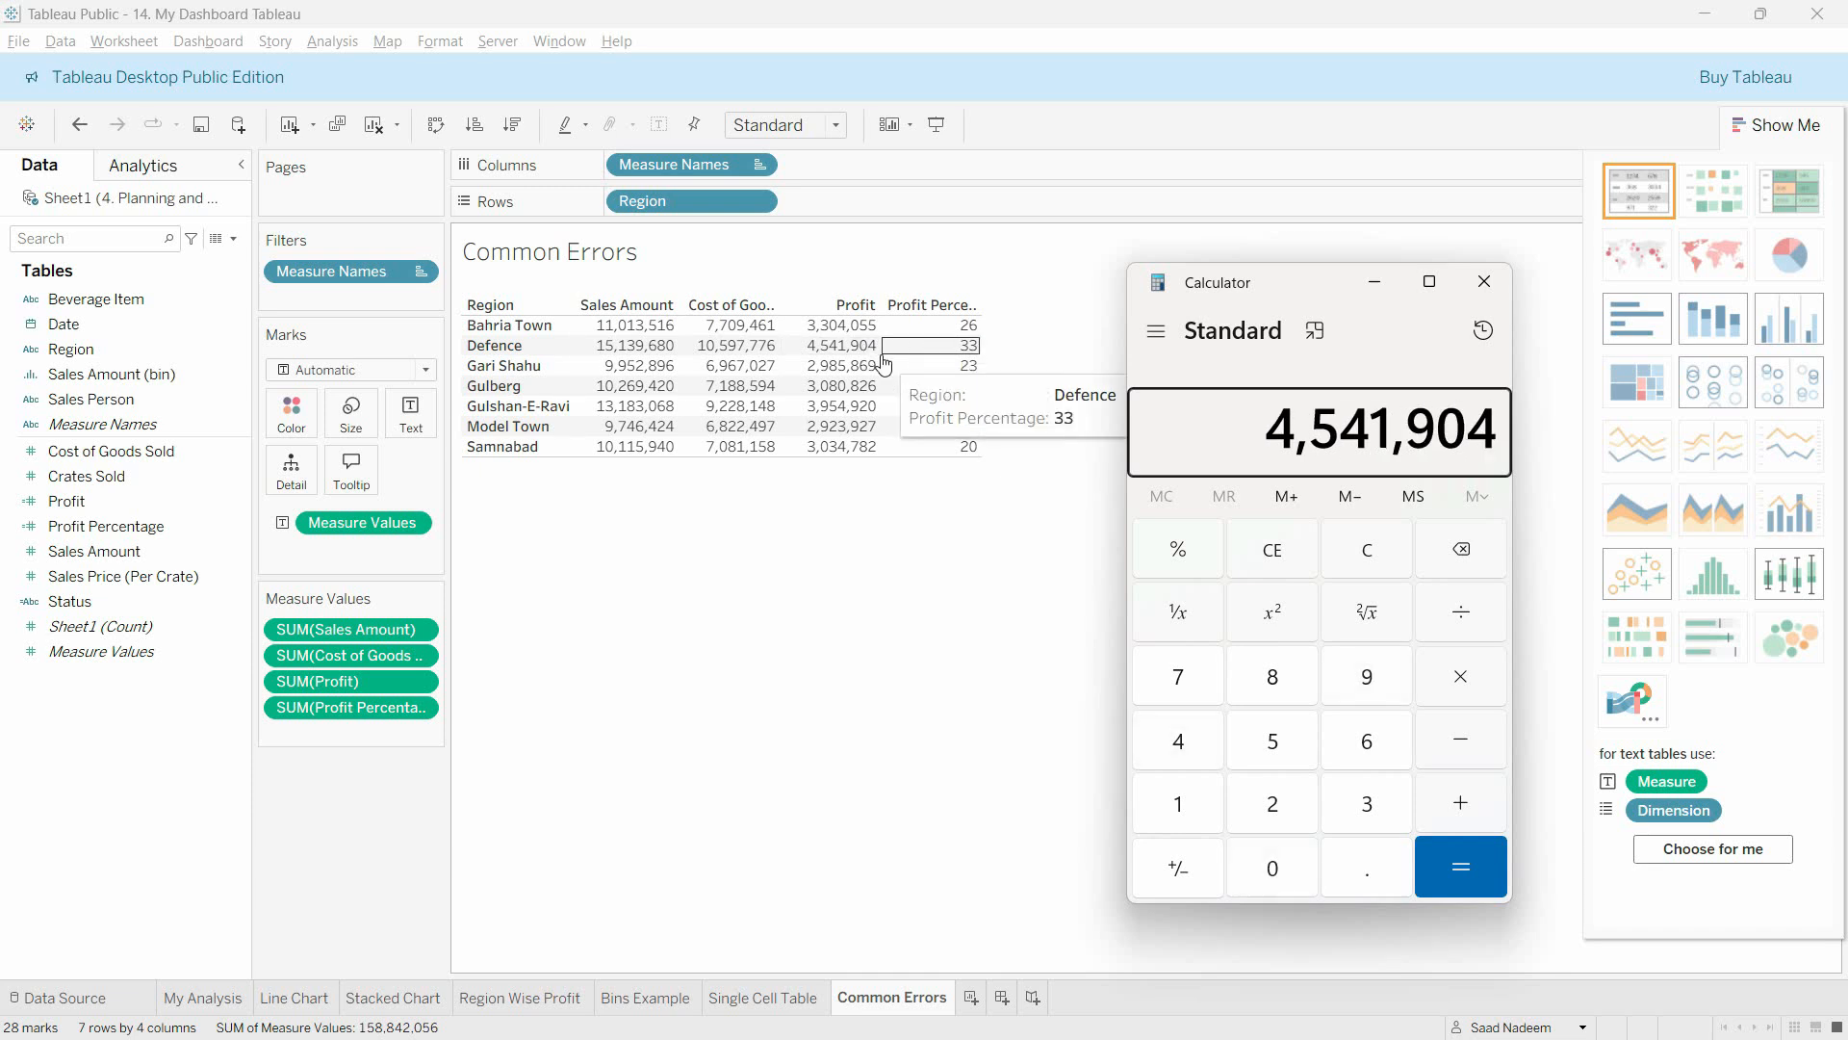
key(slash)
text(15139)
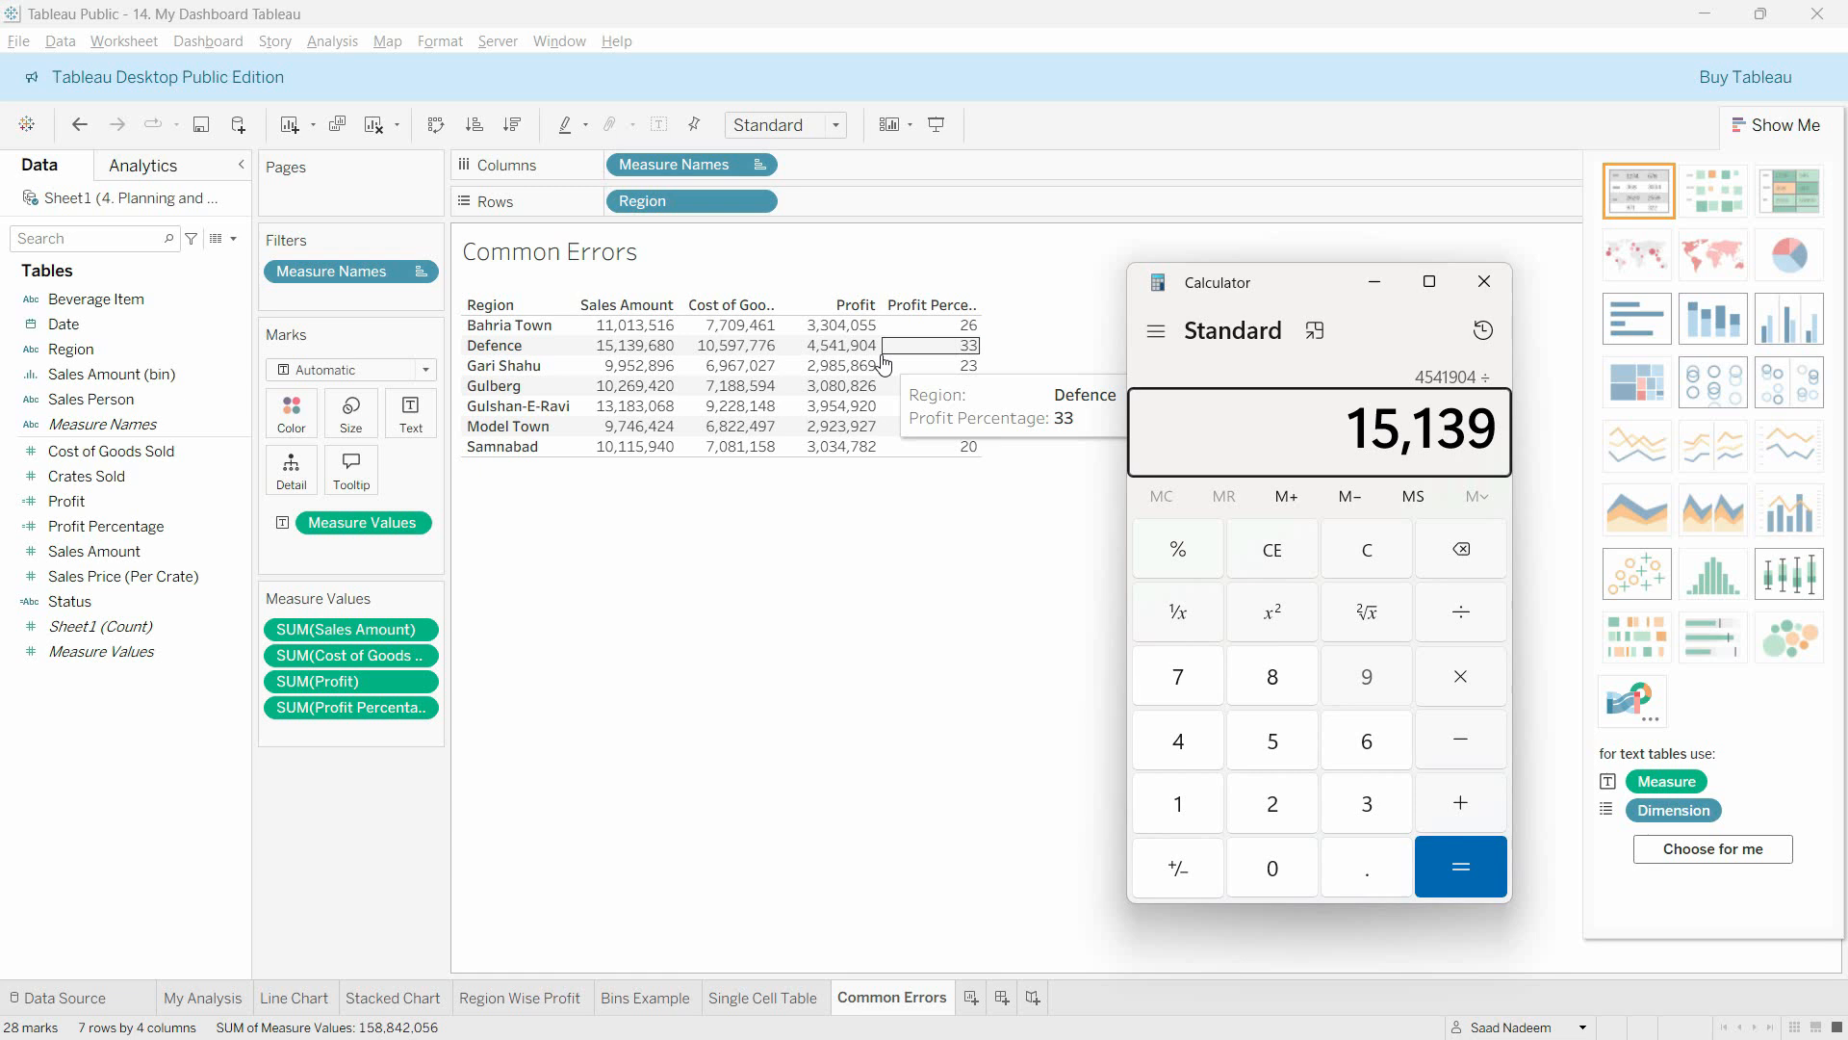
text(680)
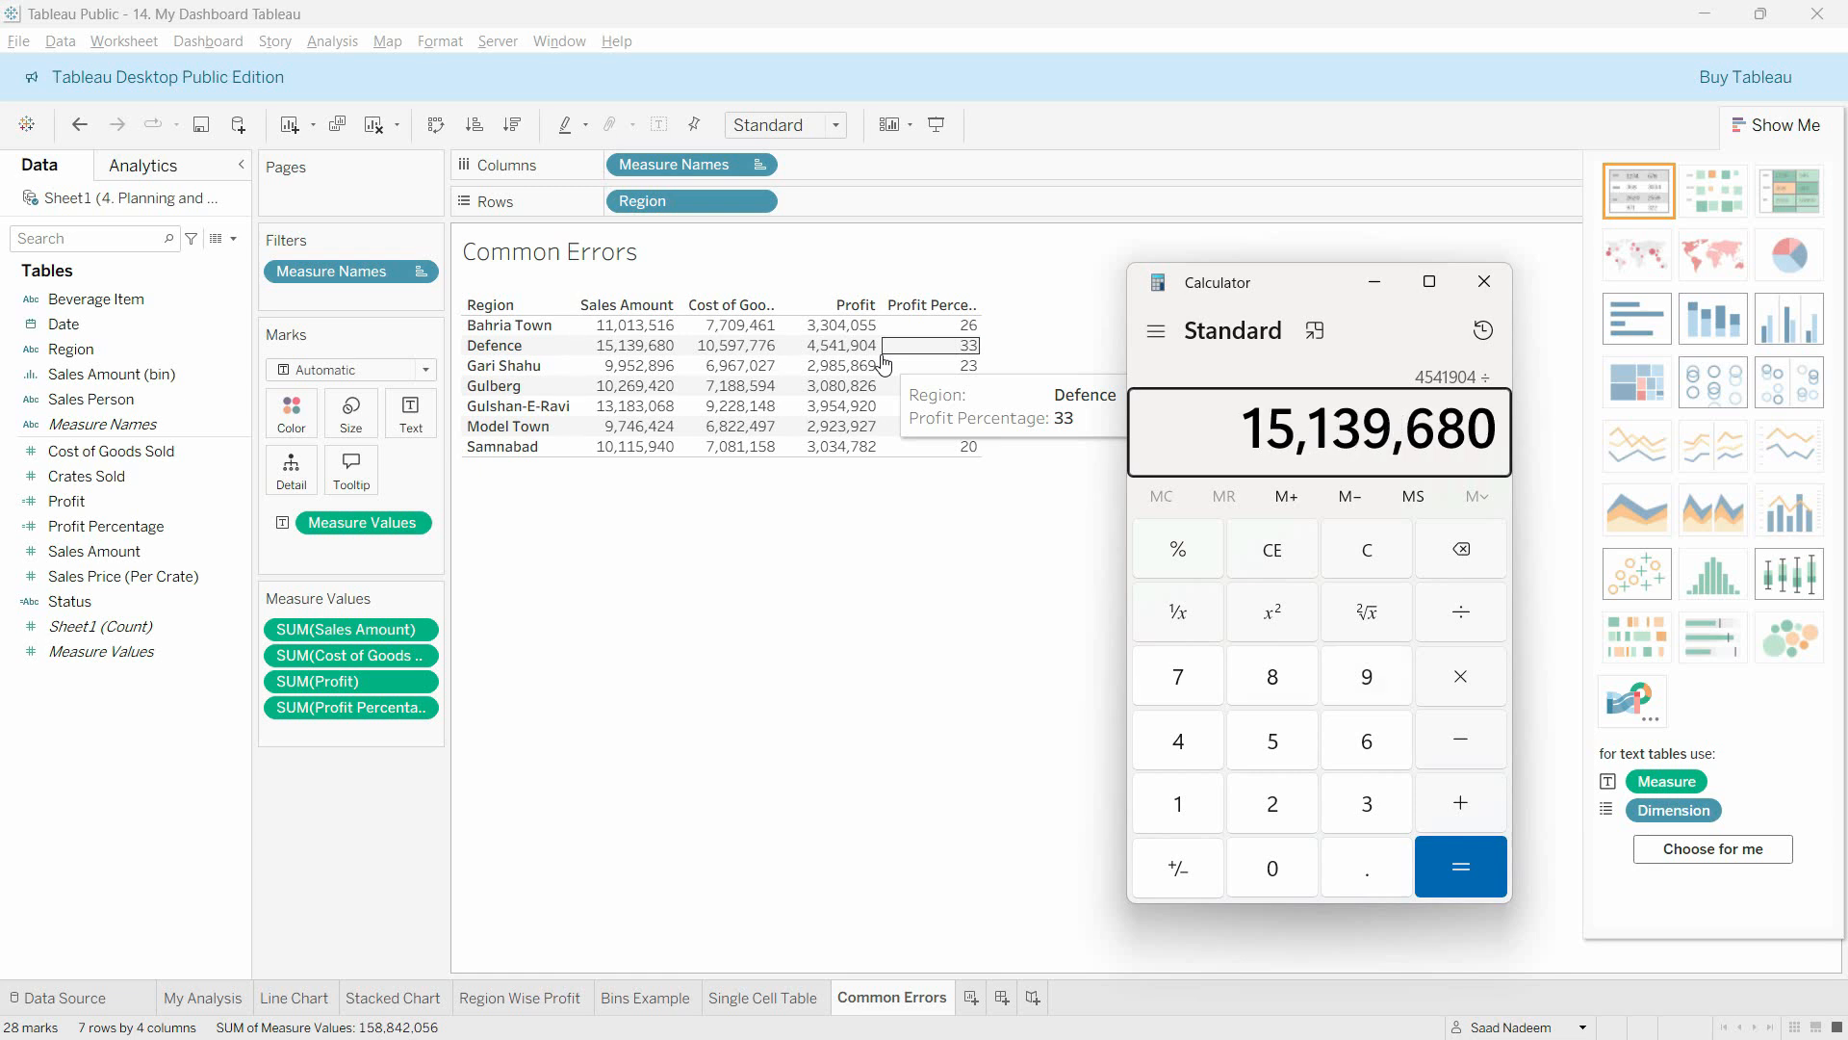
key(Return)
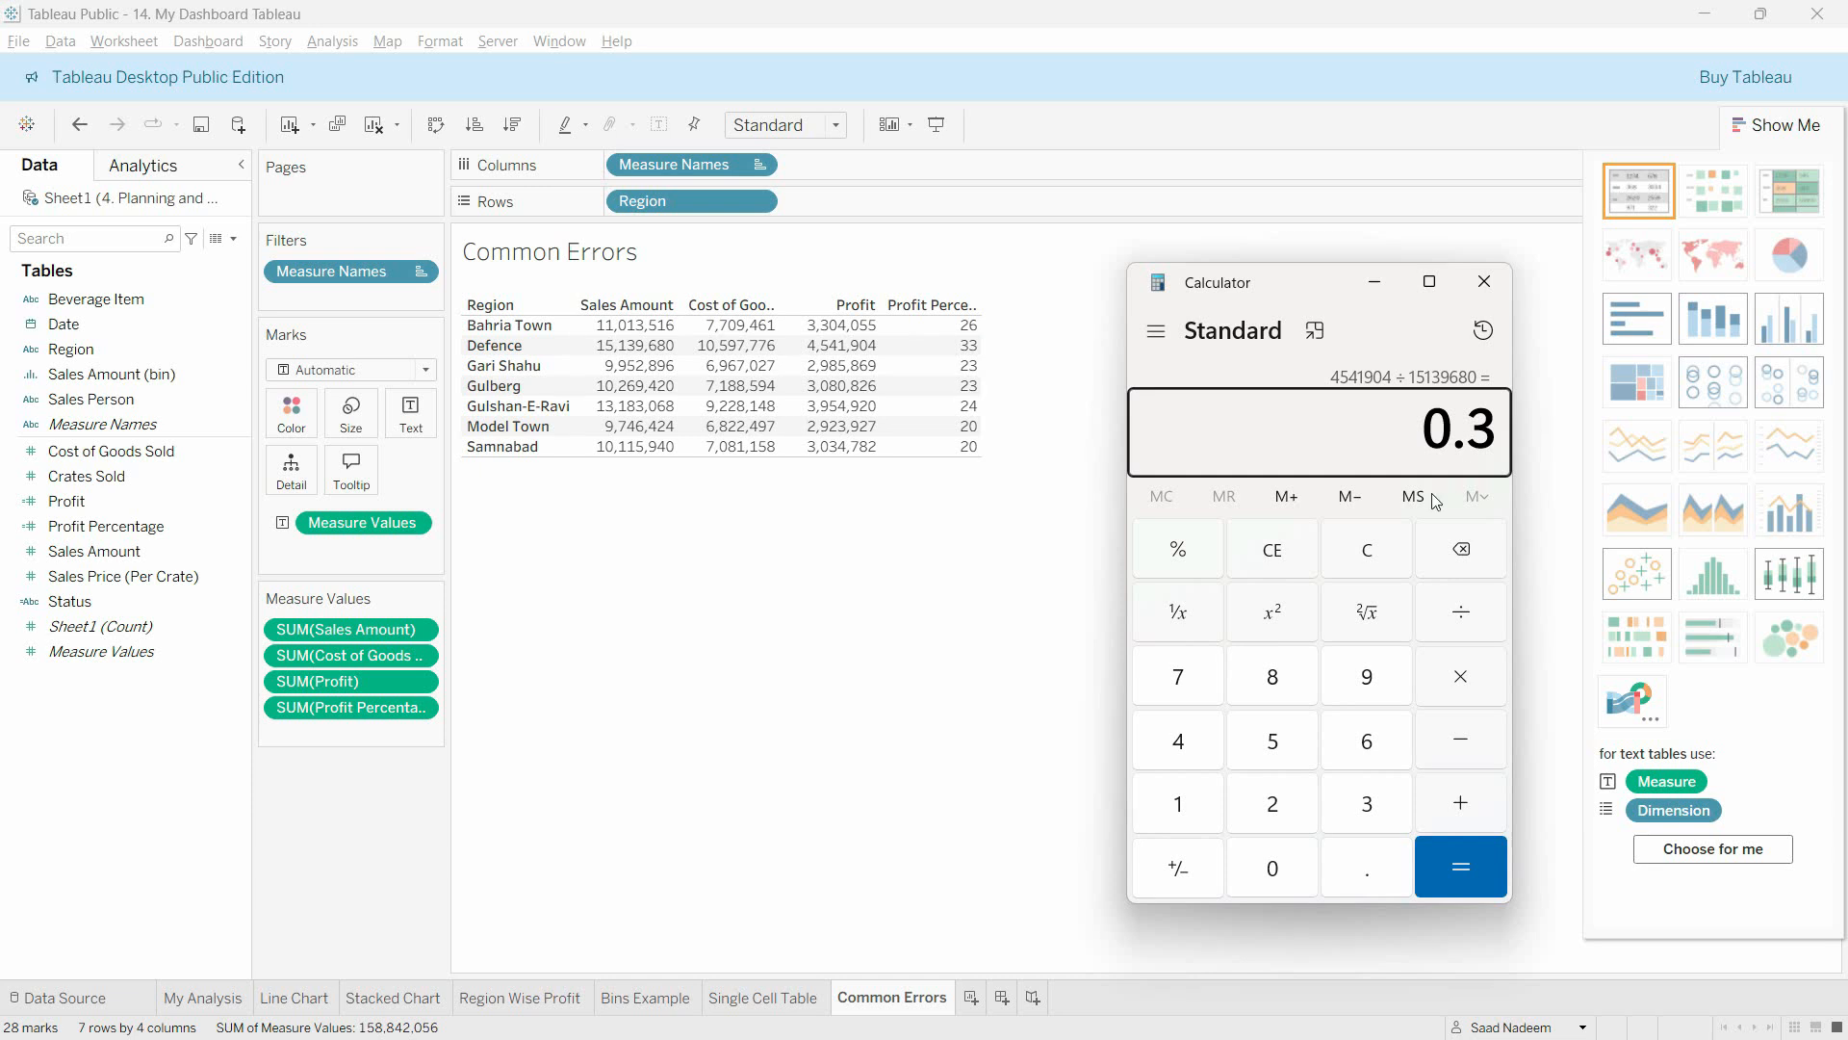
- Clear the calculator, divide Bahria Town's profit 3304055 by its sales amount 11013516 to check the percentage, and close Calculator
click(1271, 560)
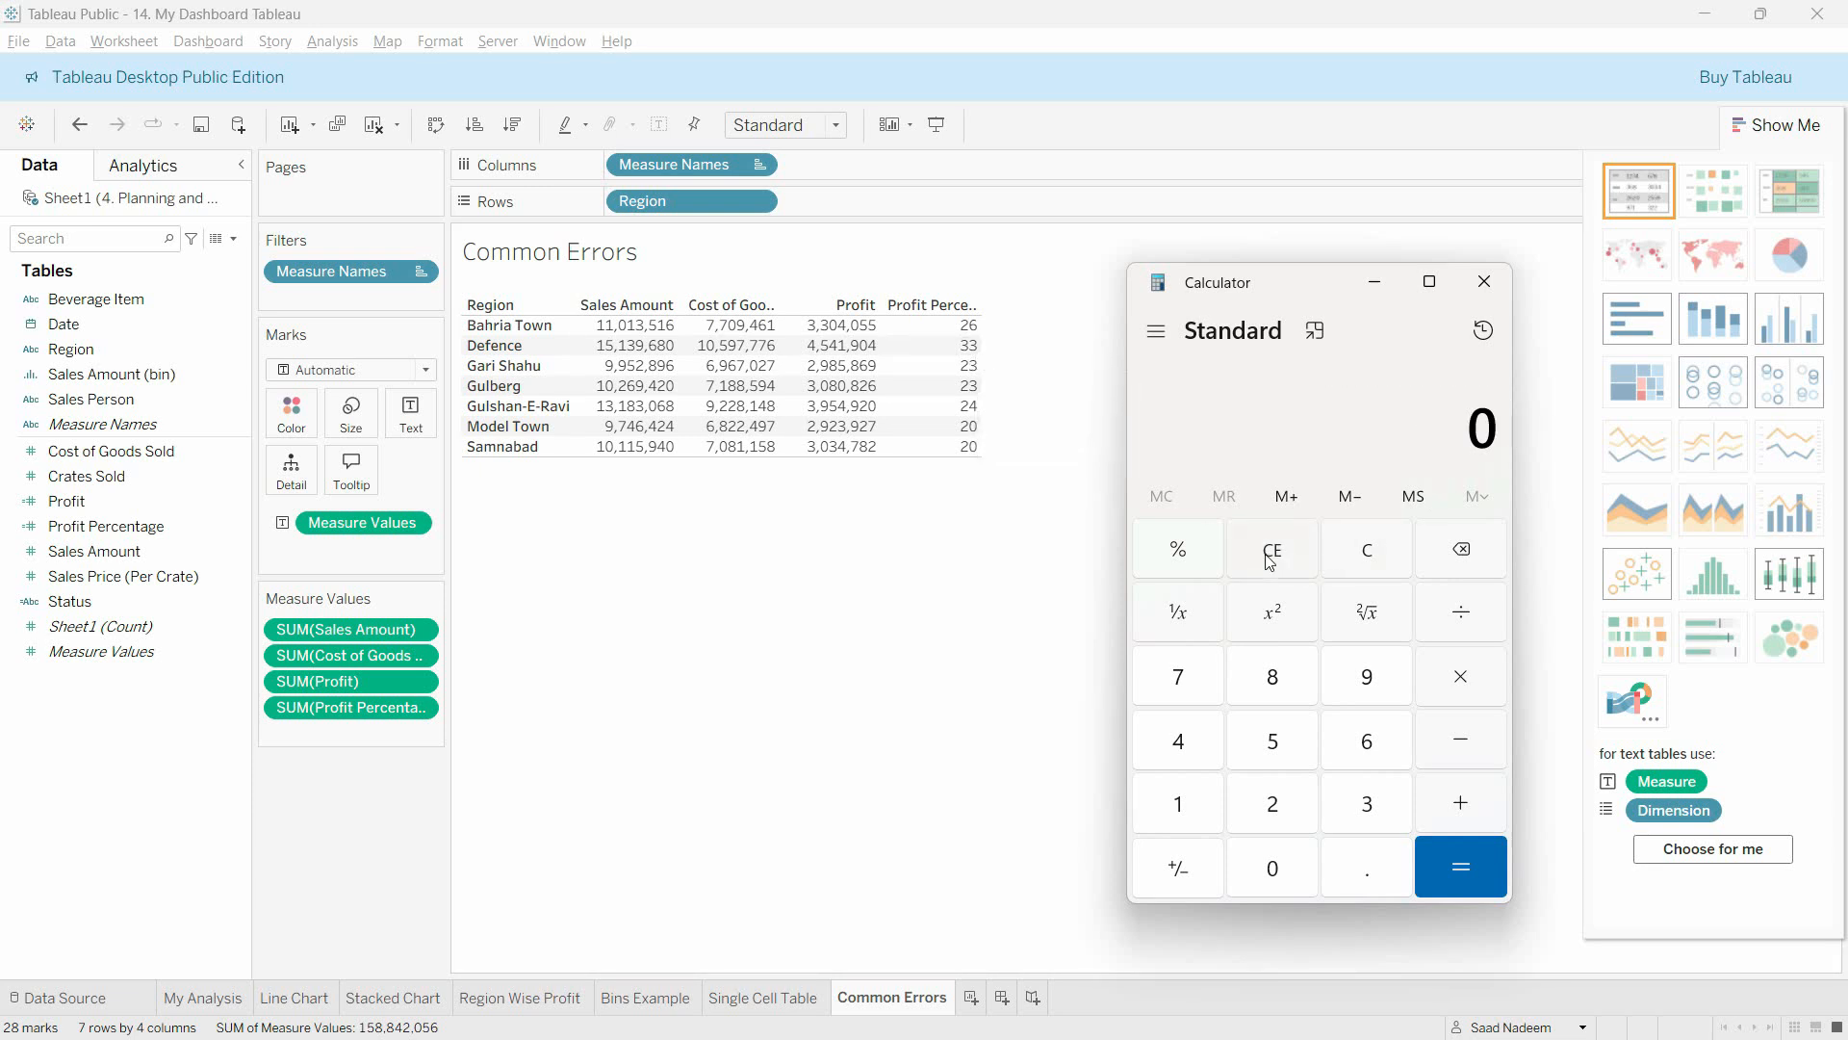
text(3304055)
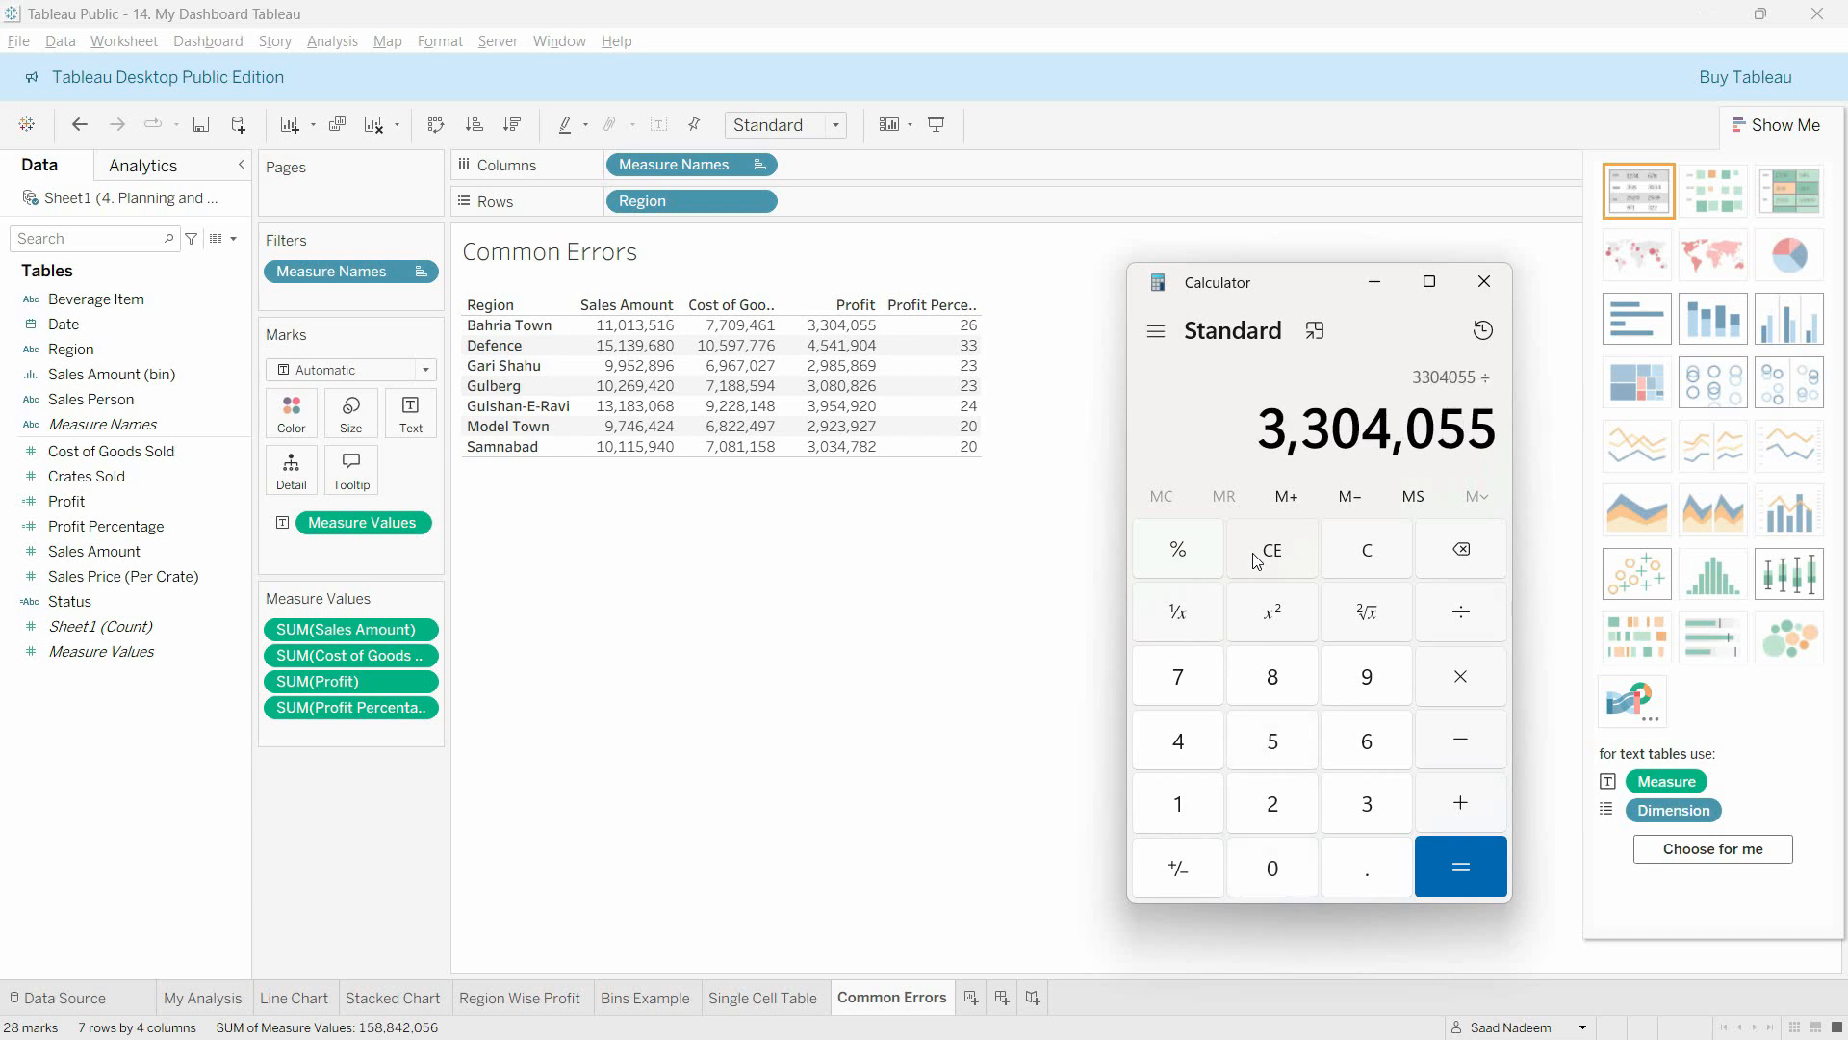
text(/11,013516)
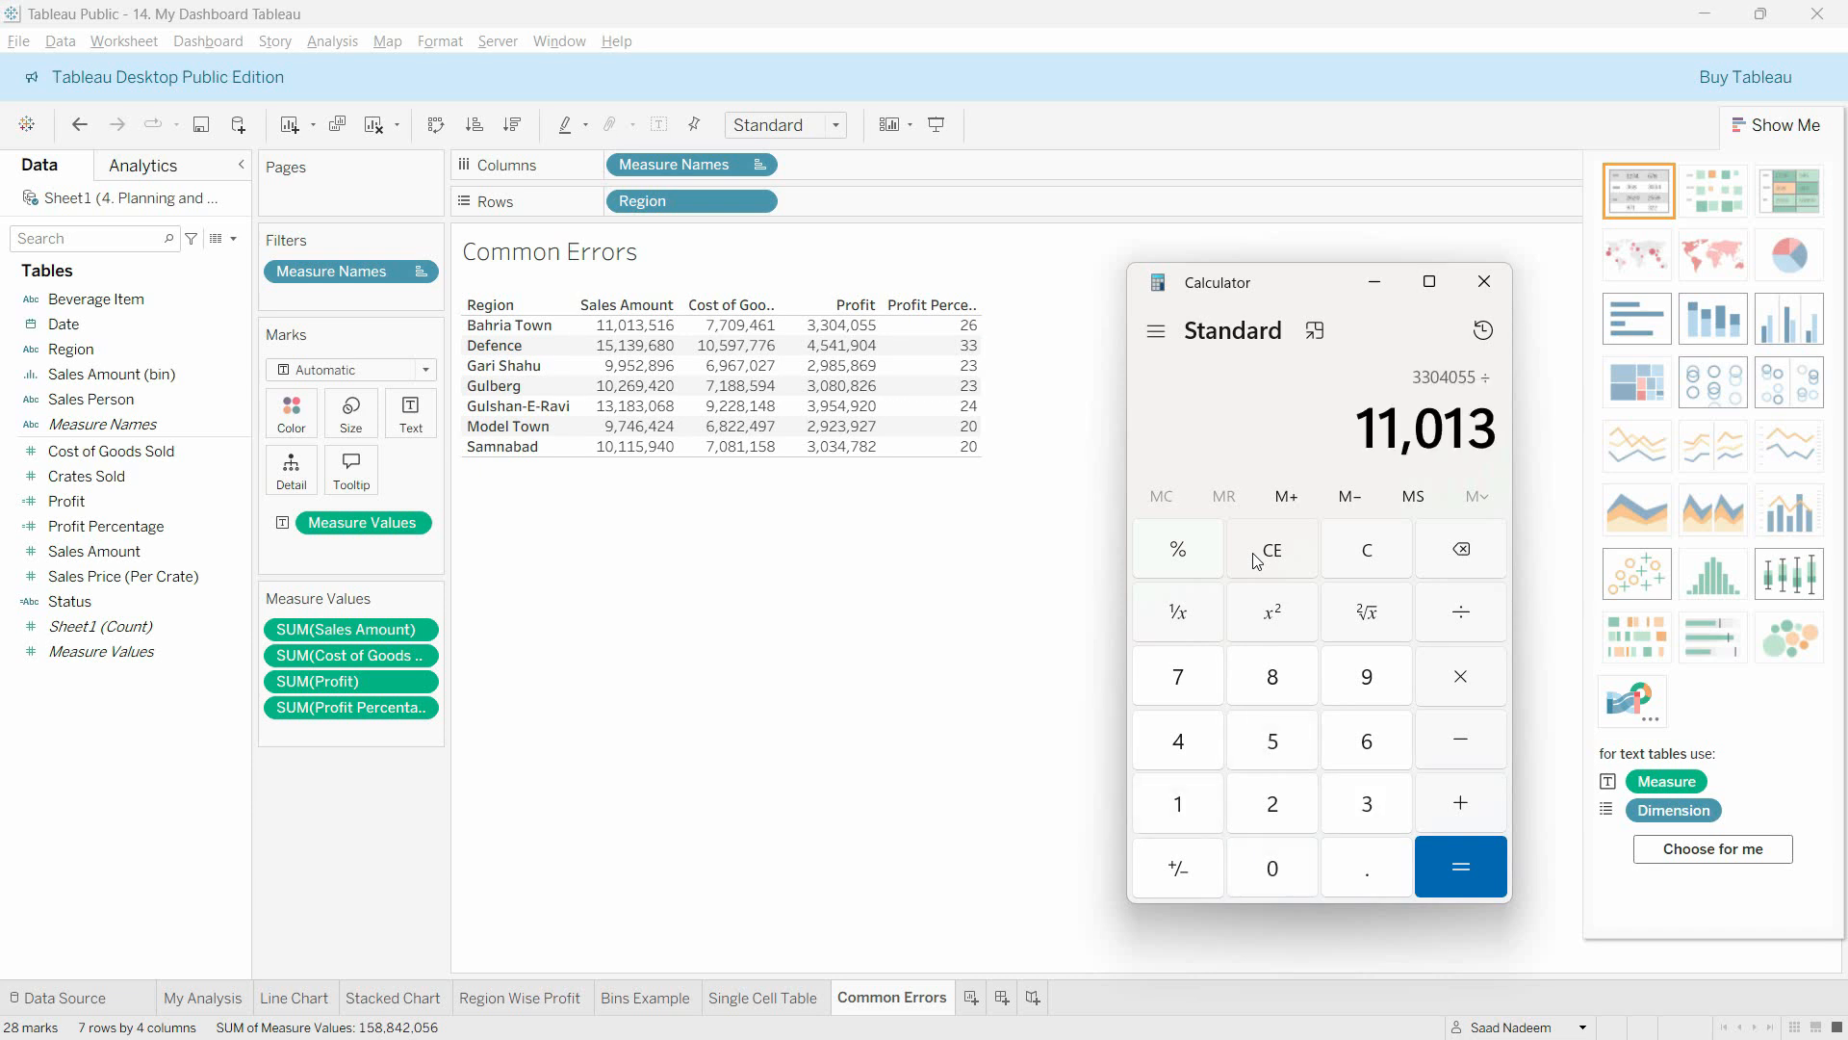
key(Return)
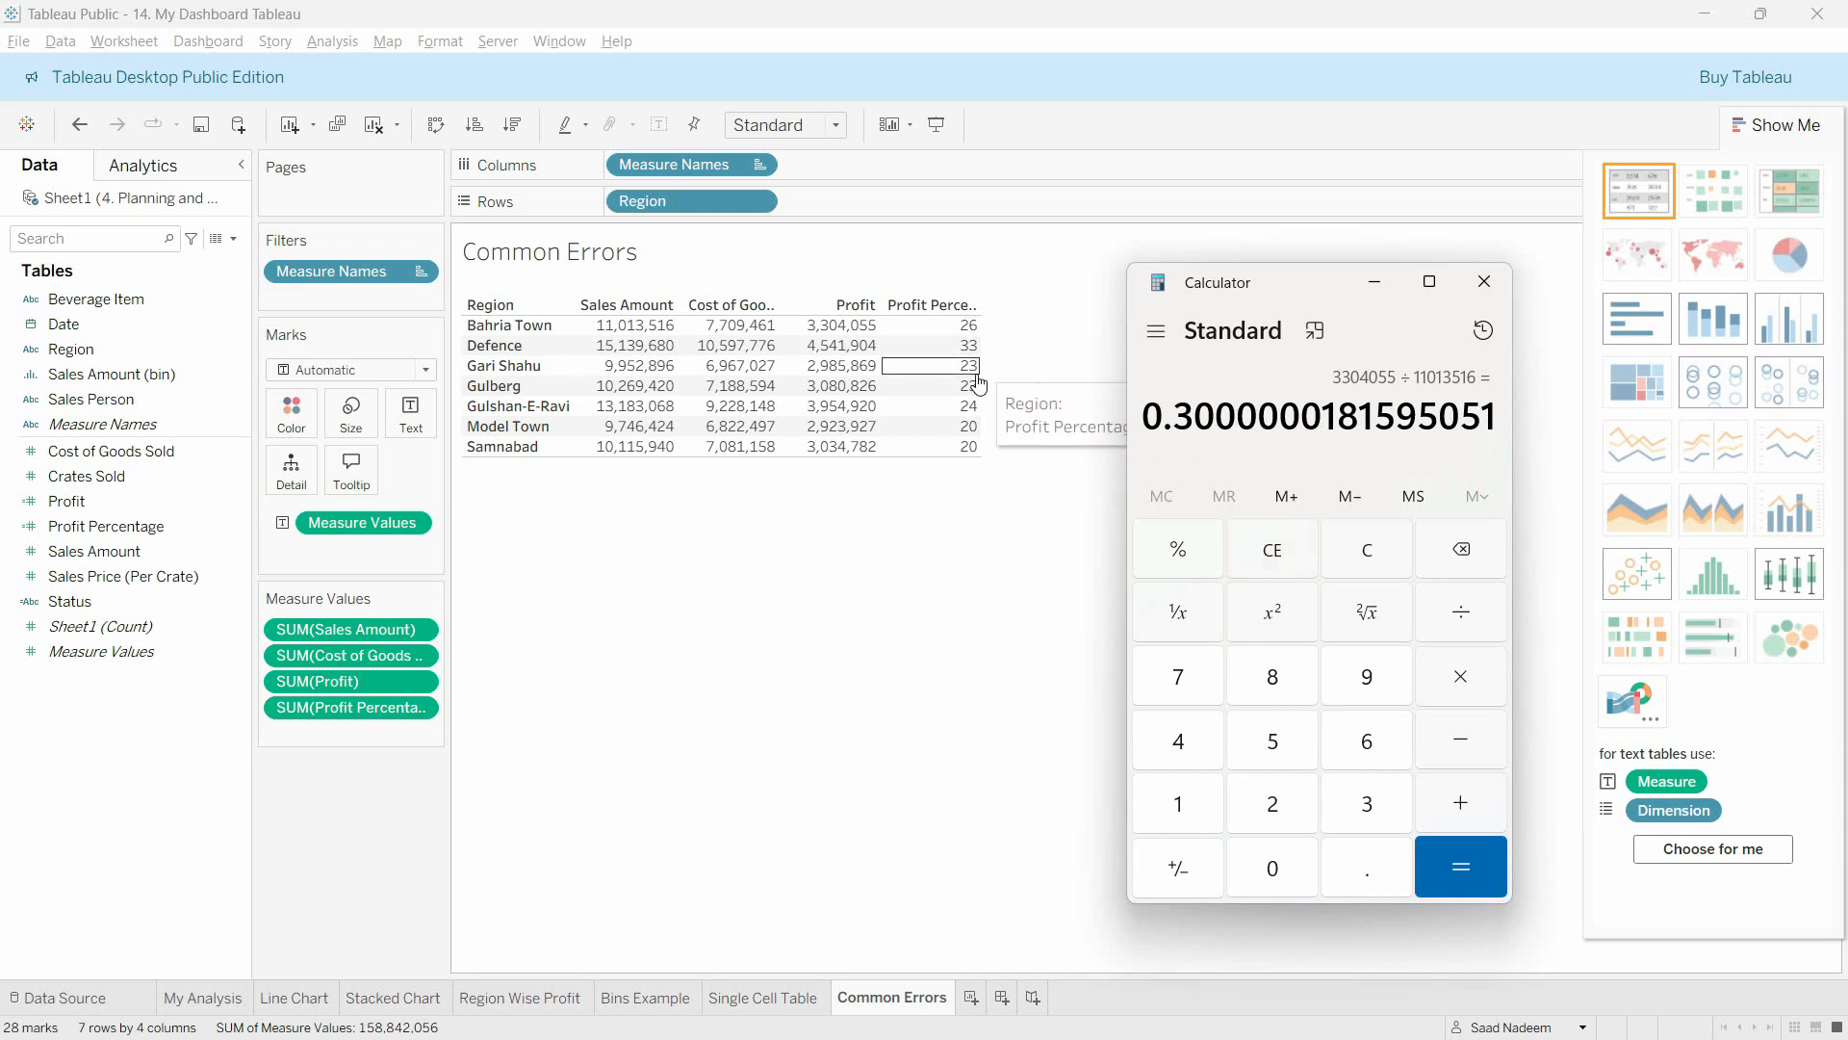
click(1484, 281)
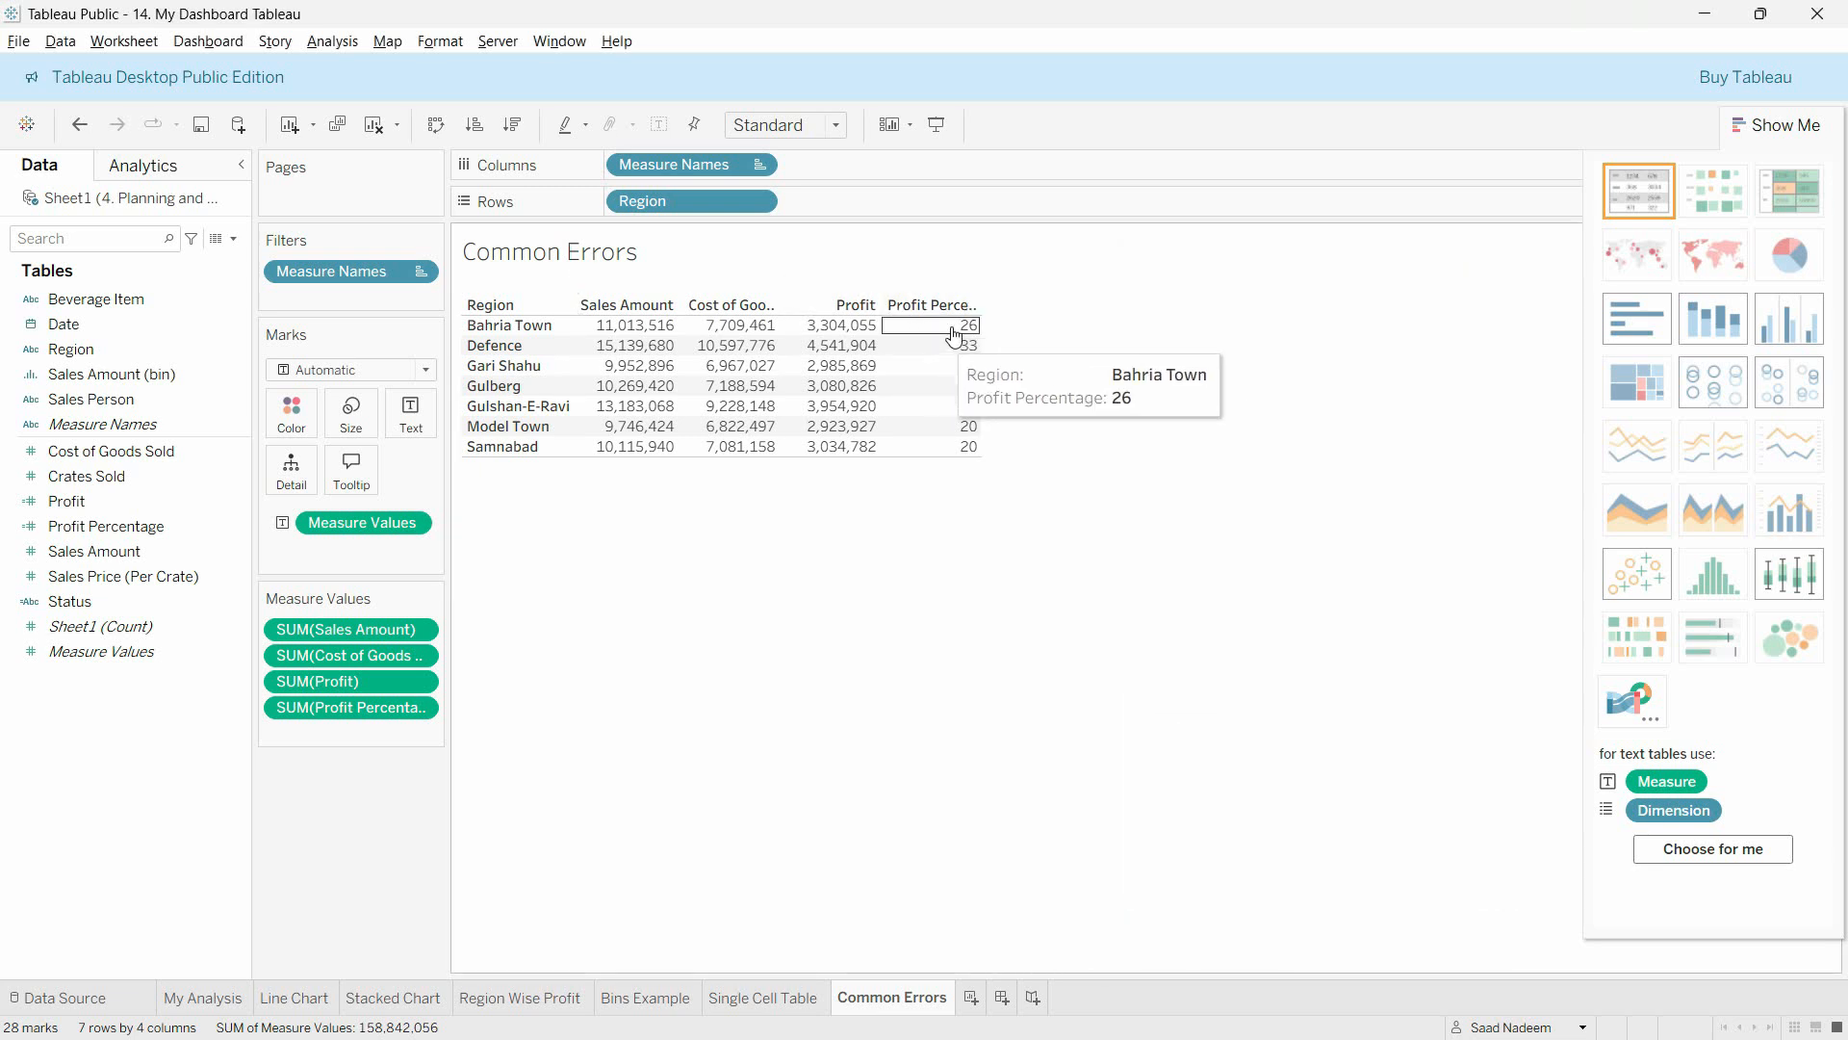
- Open the Profit Percentage calculated field for editing and clear its entire formula
click(223, 531)
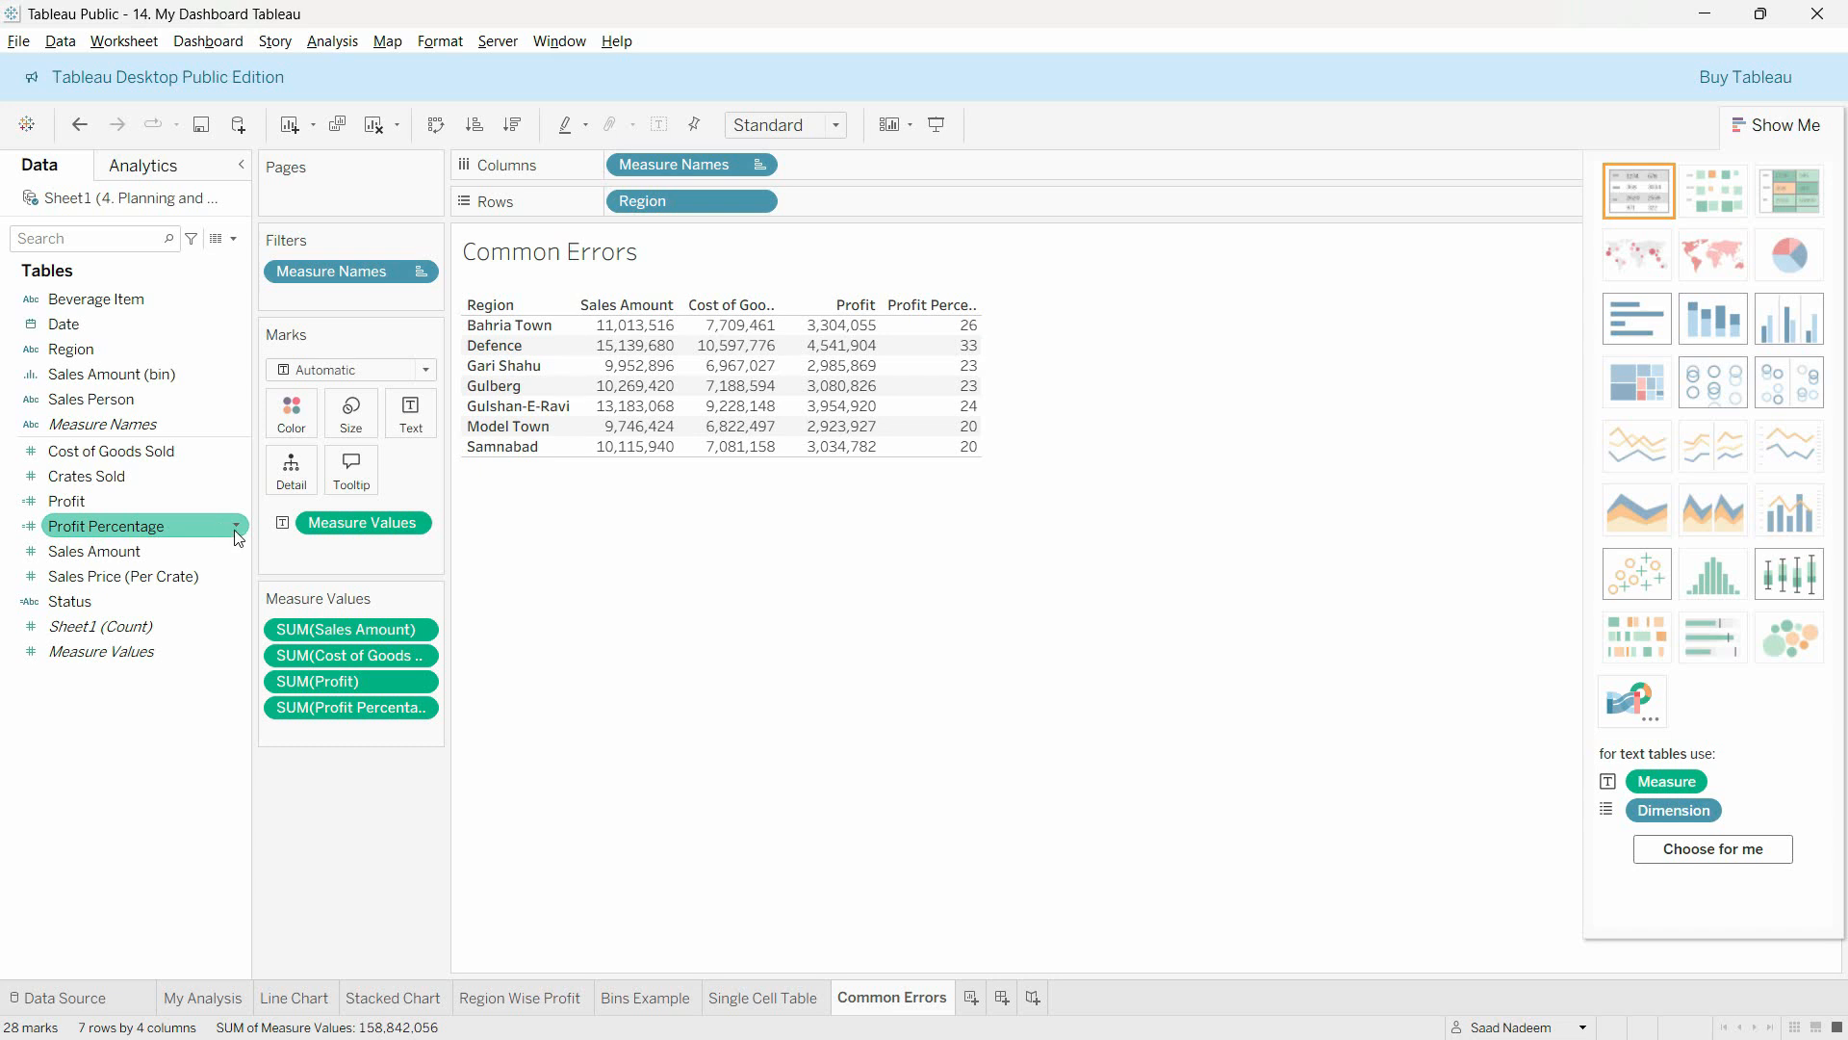
click(236, 527)
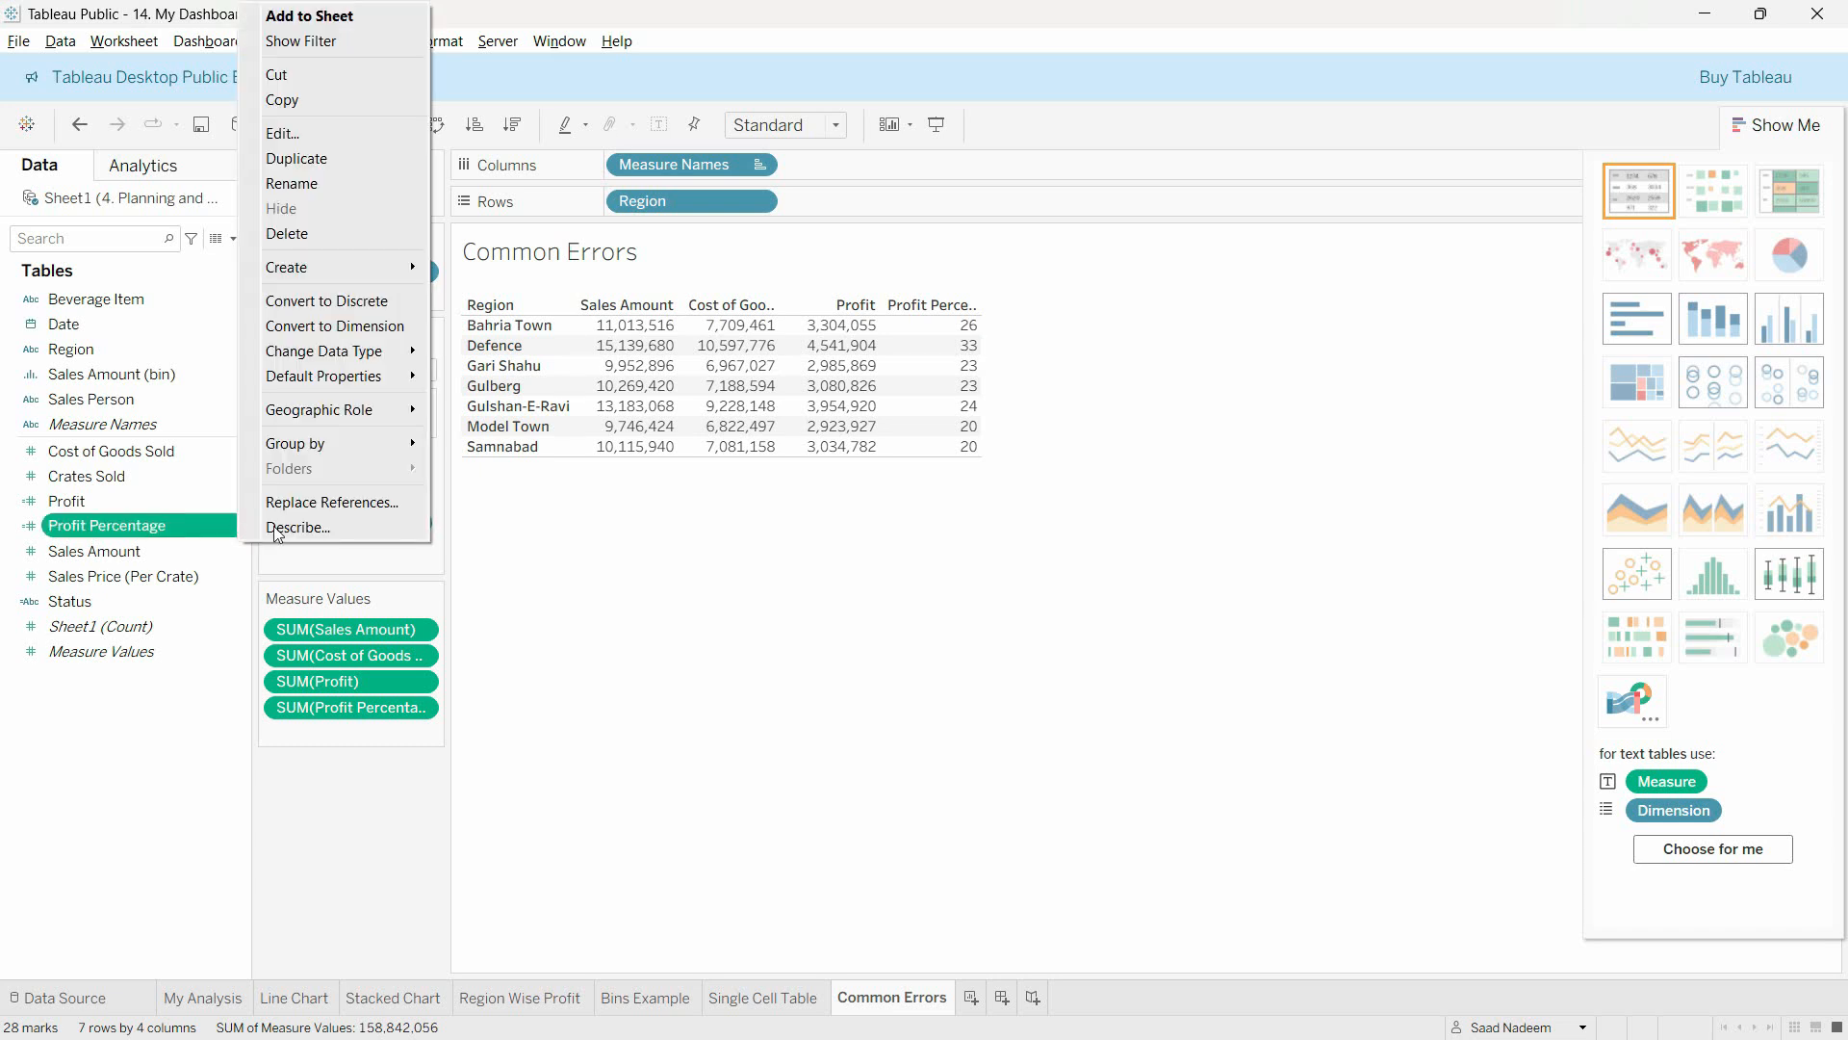
click(307, 135)
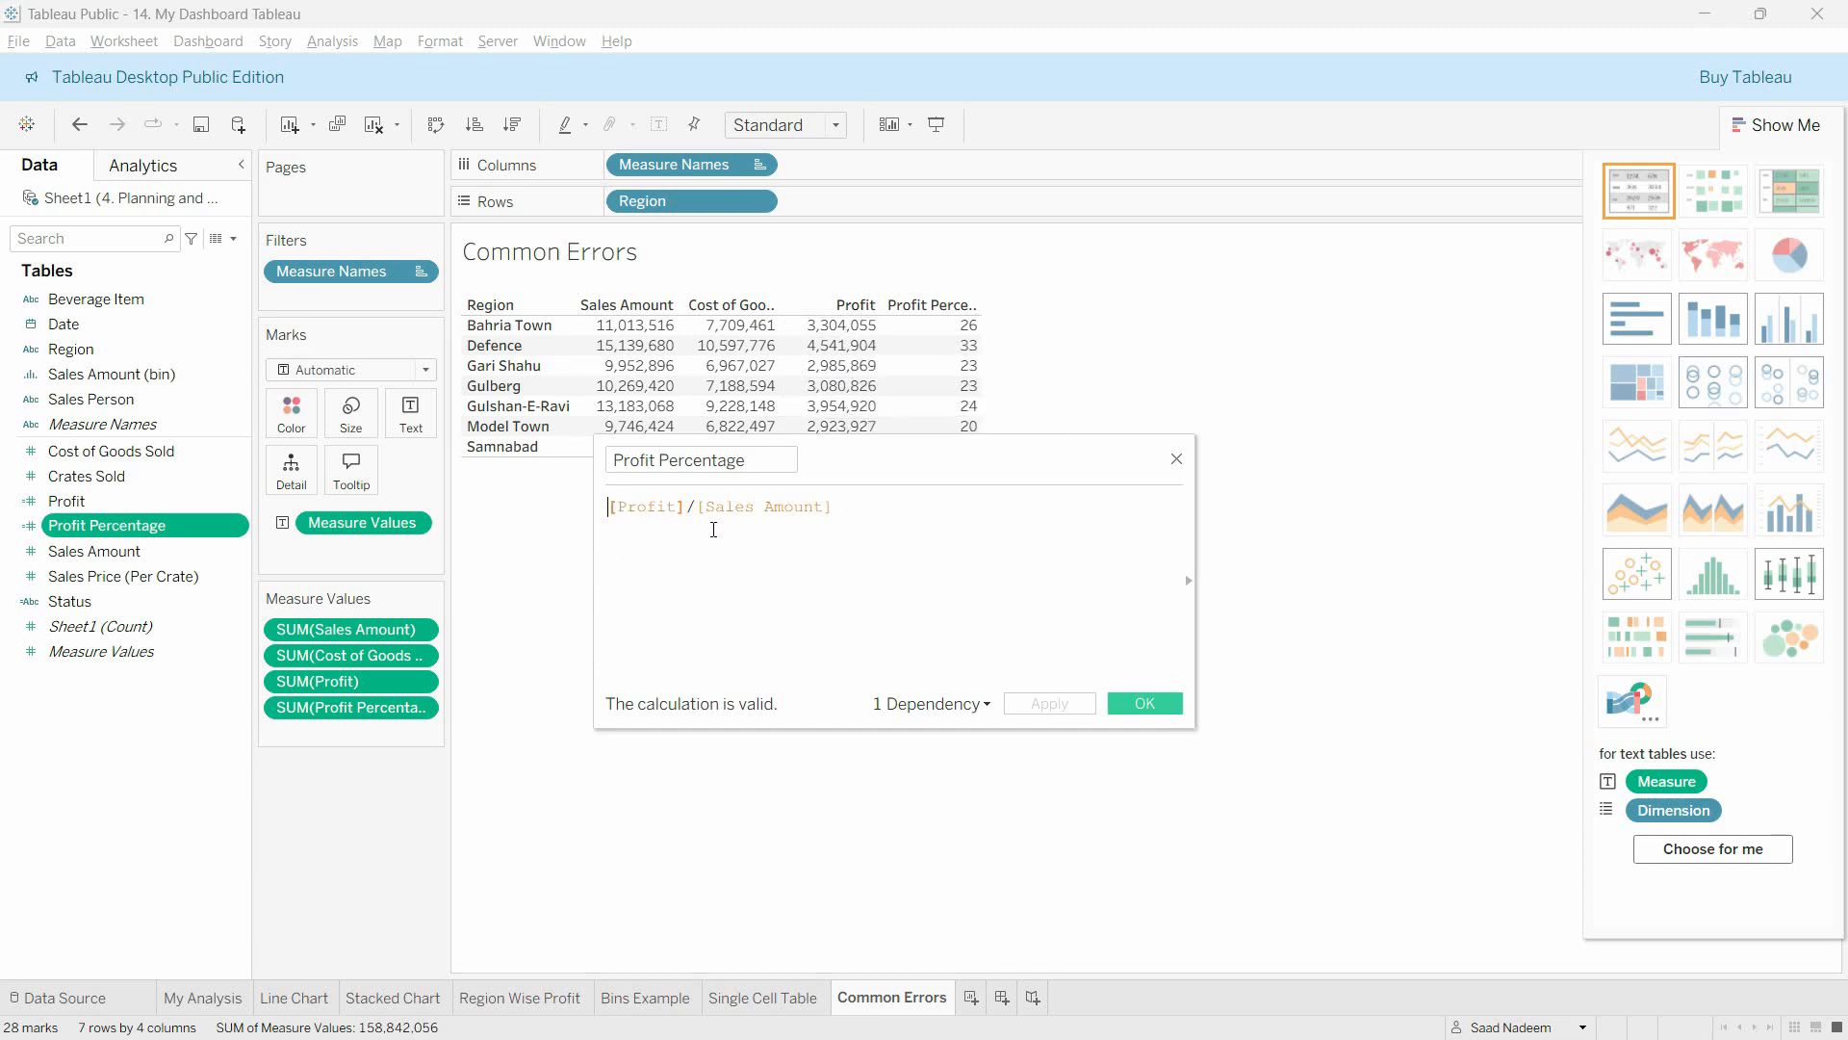
text(SUM)
key(Return)
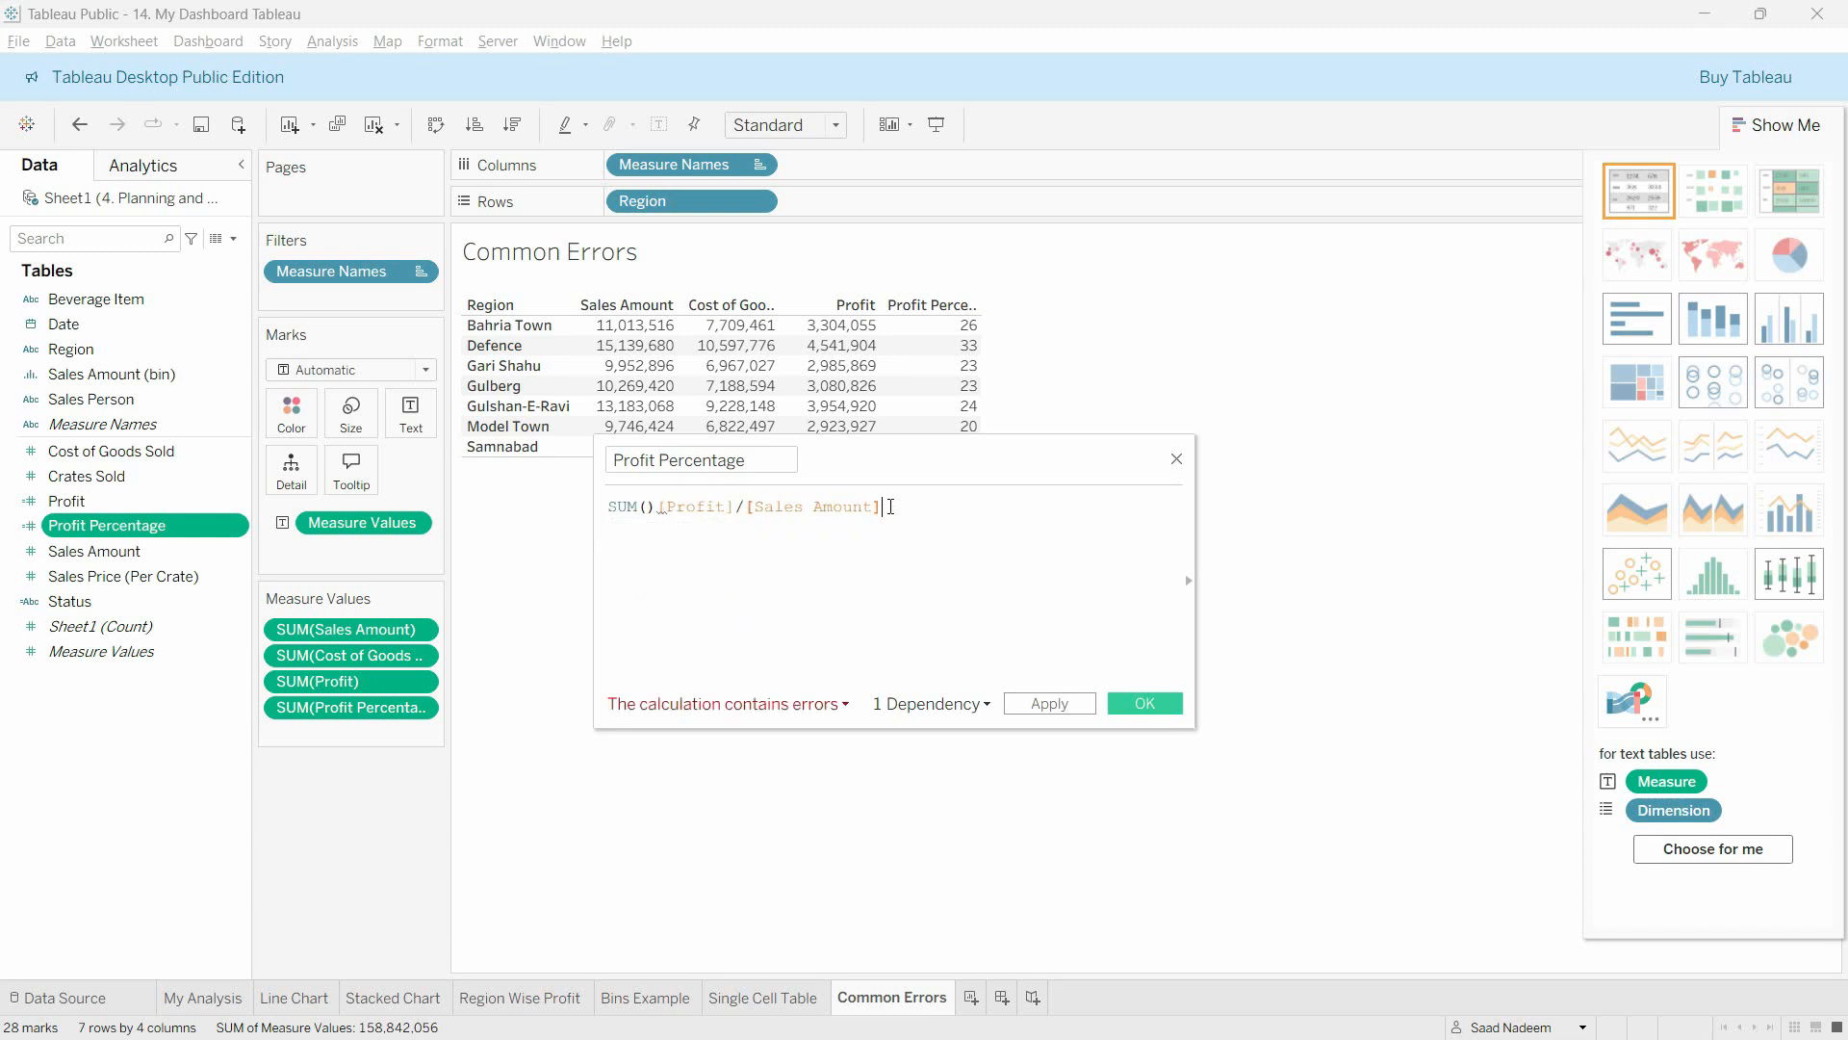
key(ctrl+a)
key(BackSpace)
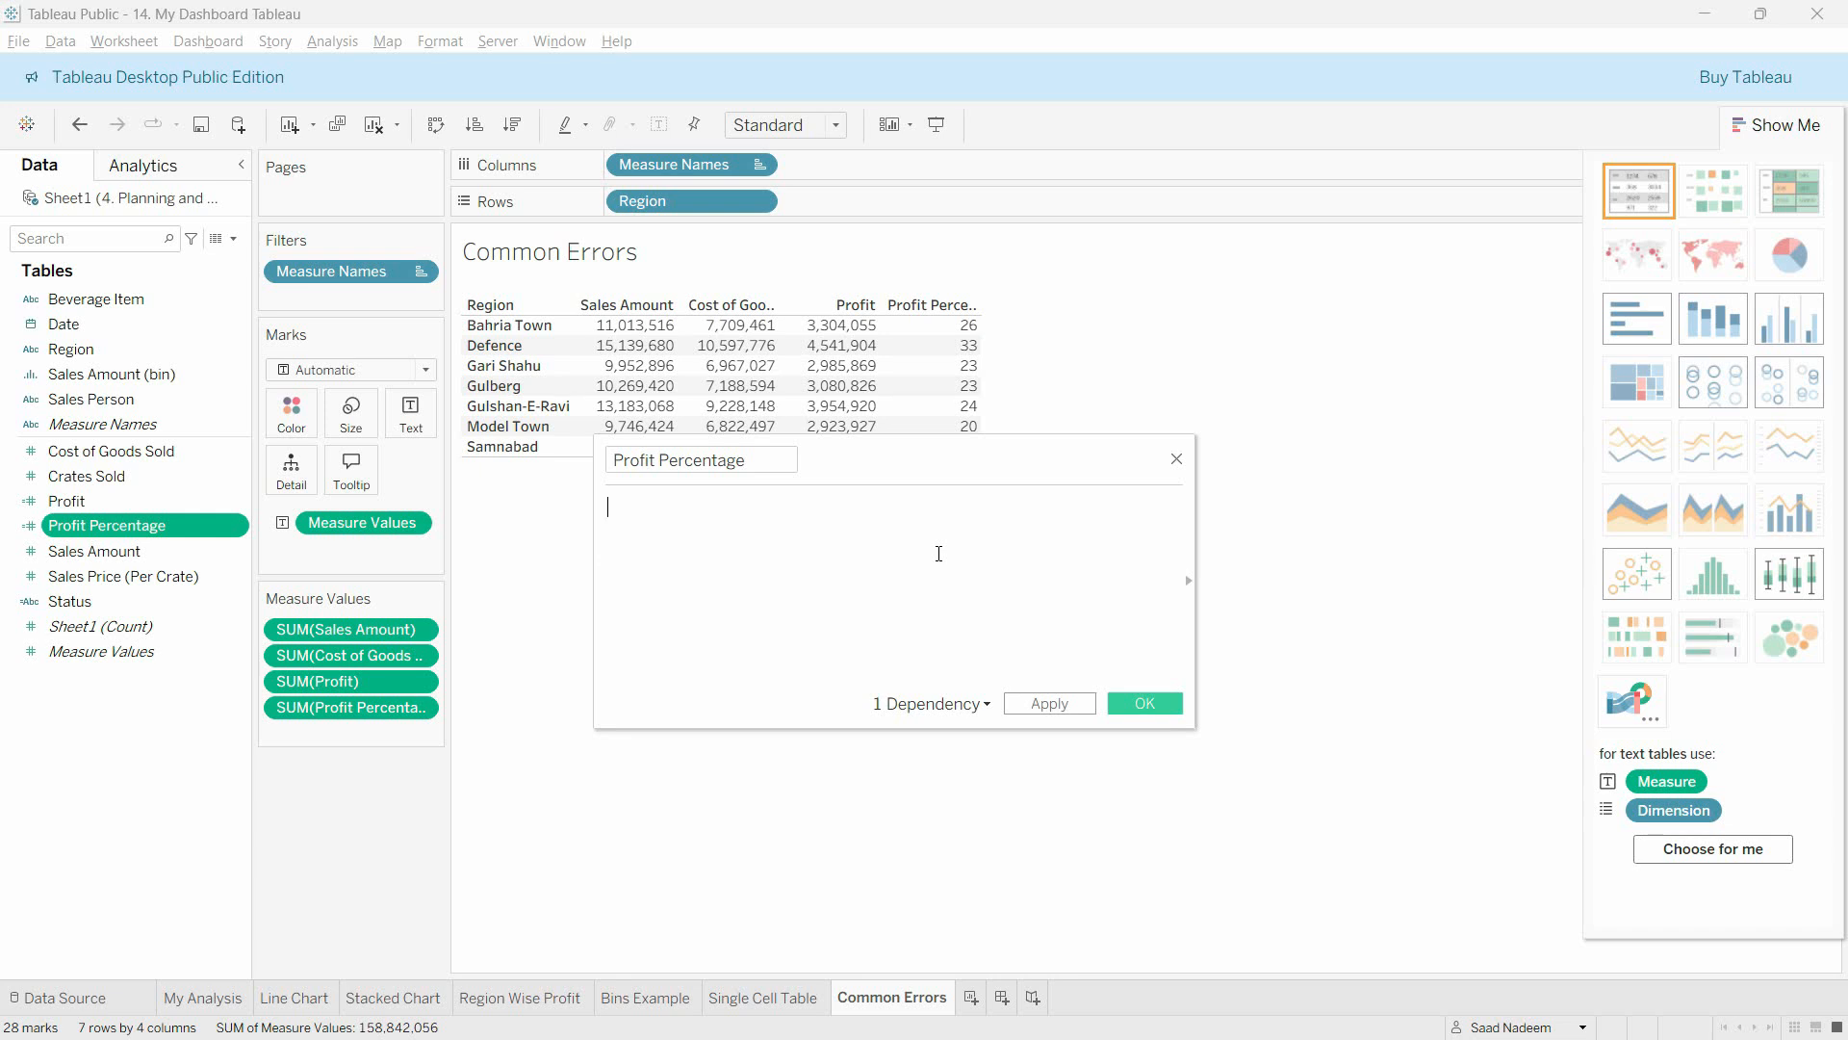
- Set the Profit Percentage formula to SUM([Profit])/SUM([Sales Amount]) and save the calculation
text(sum()
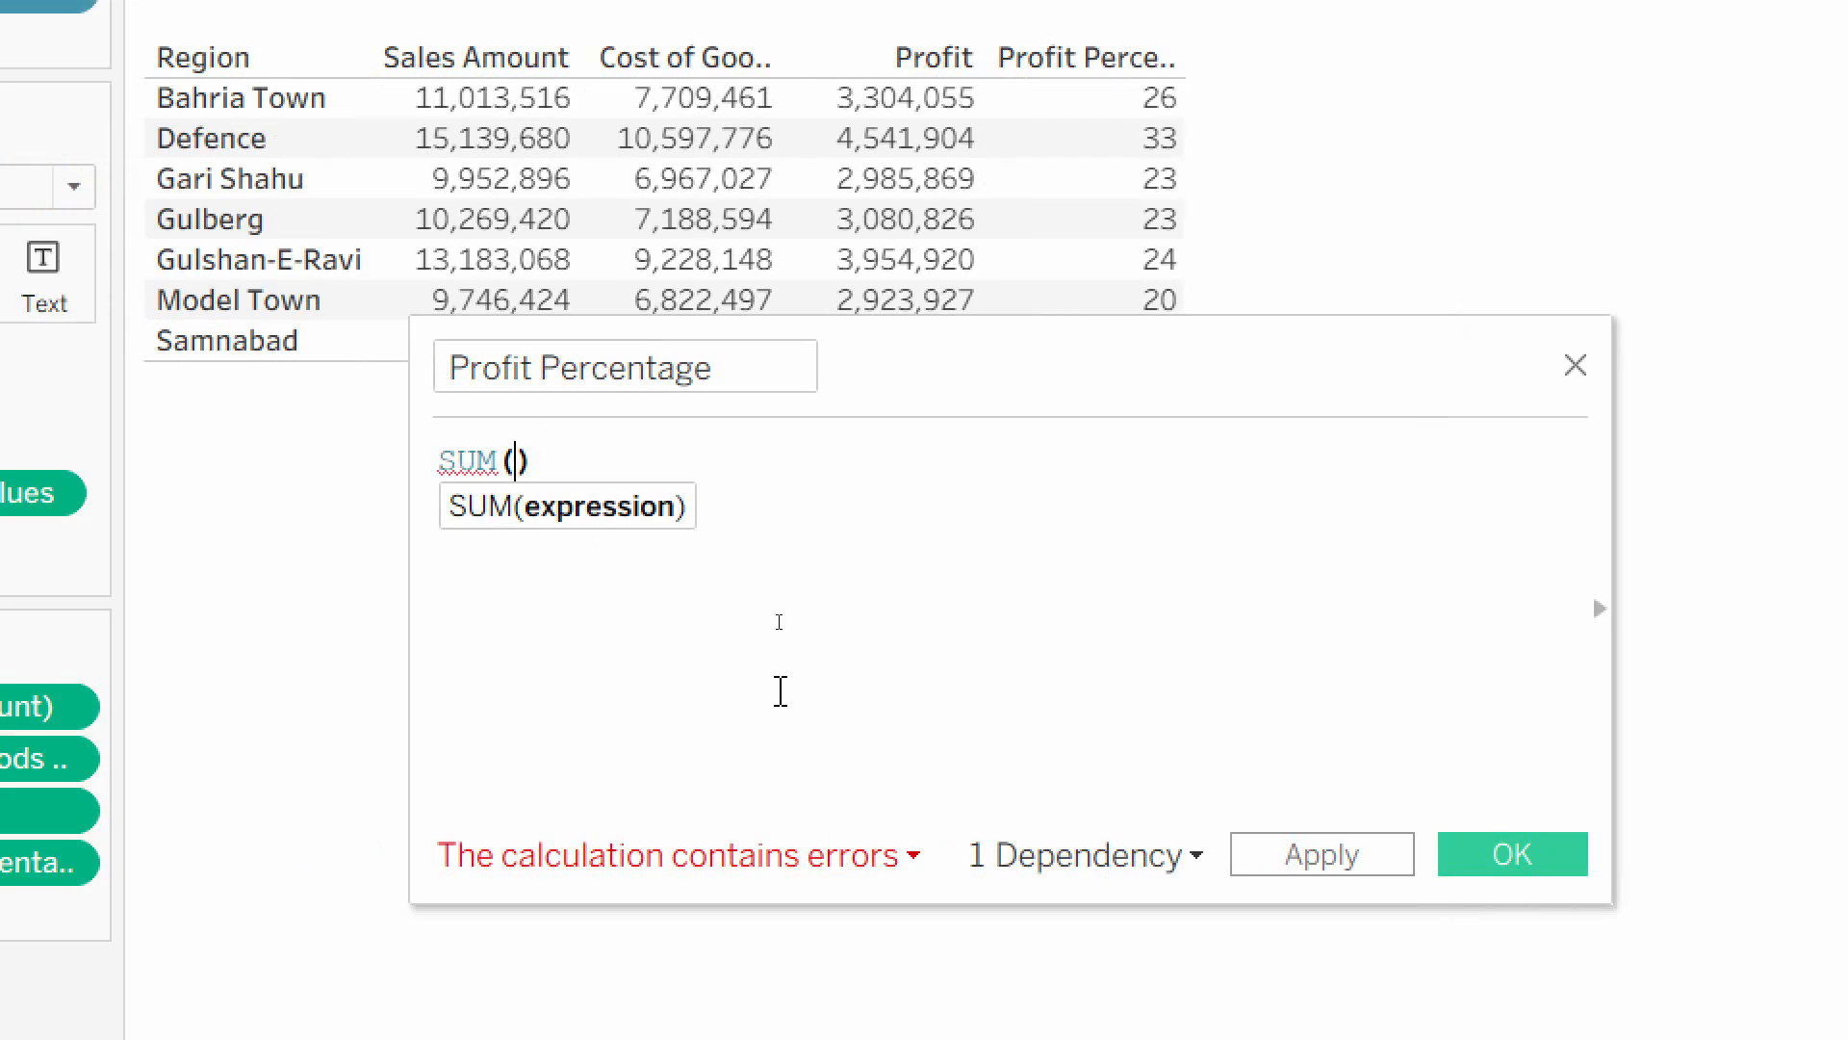
text([pro)
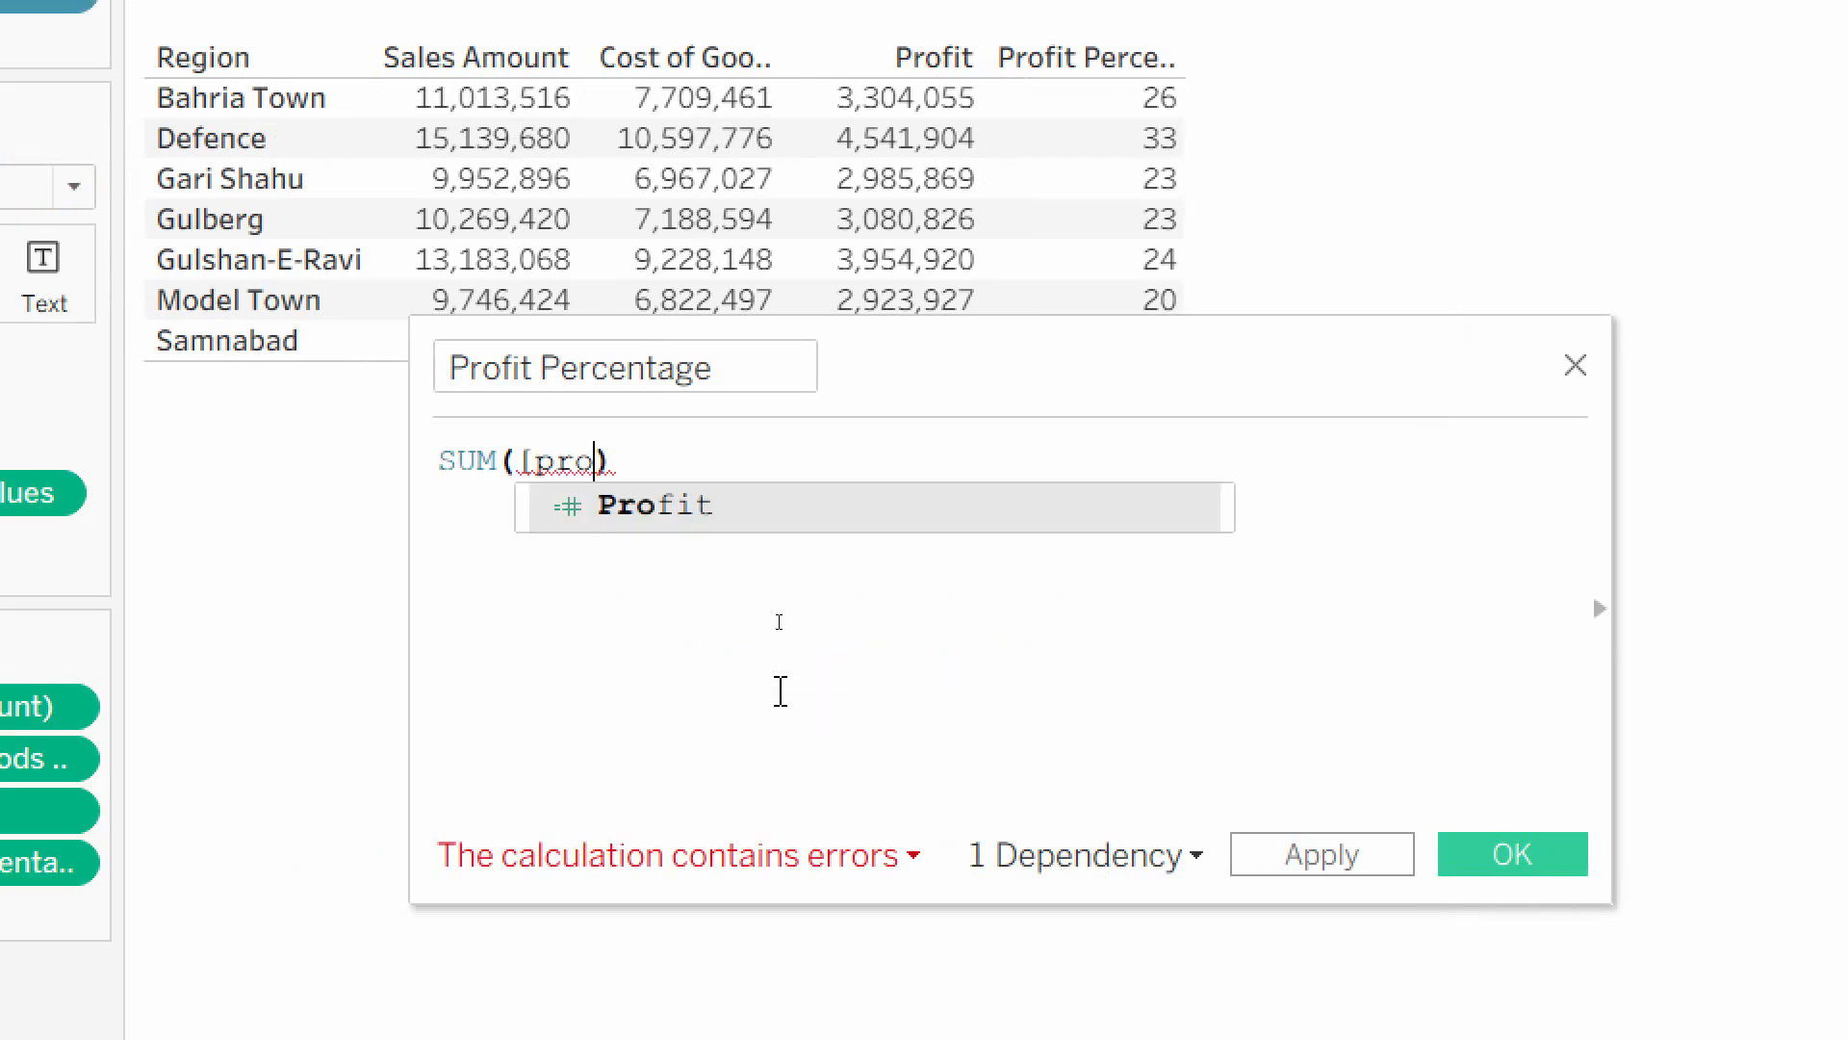
key(Return)
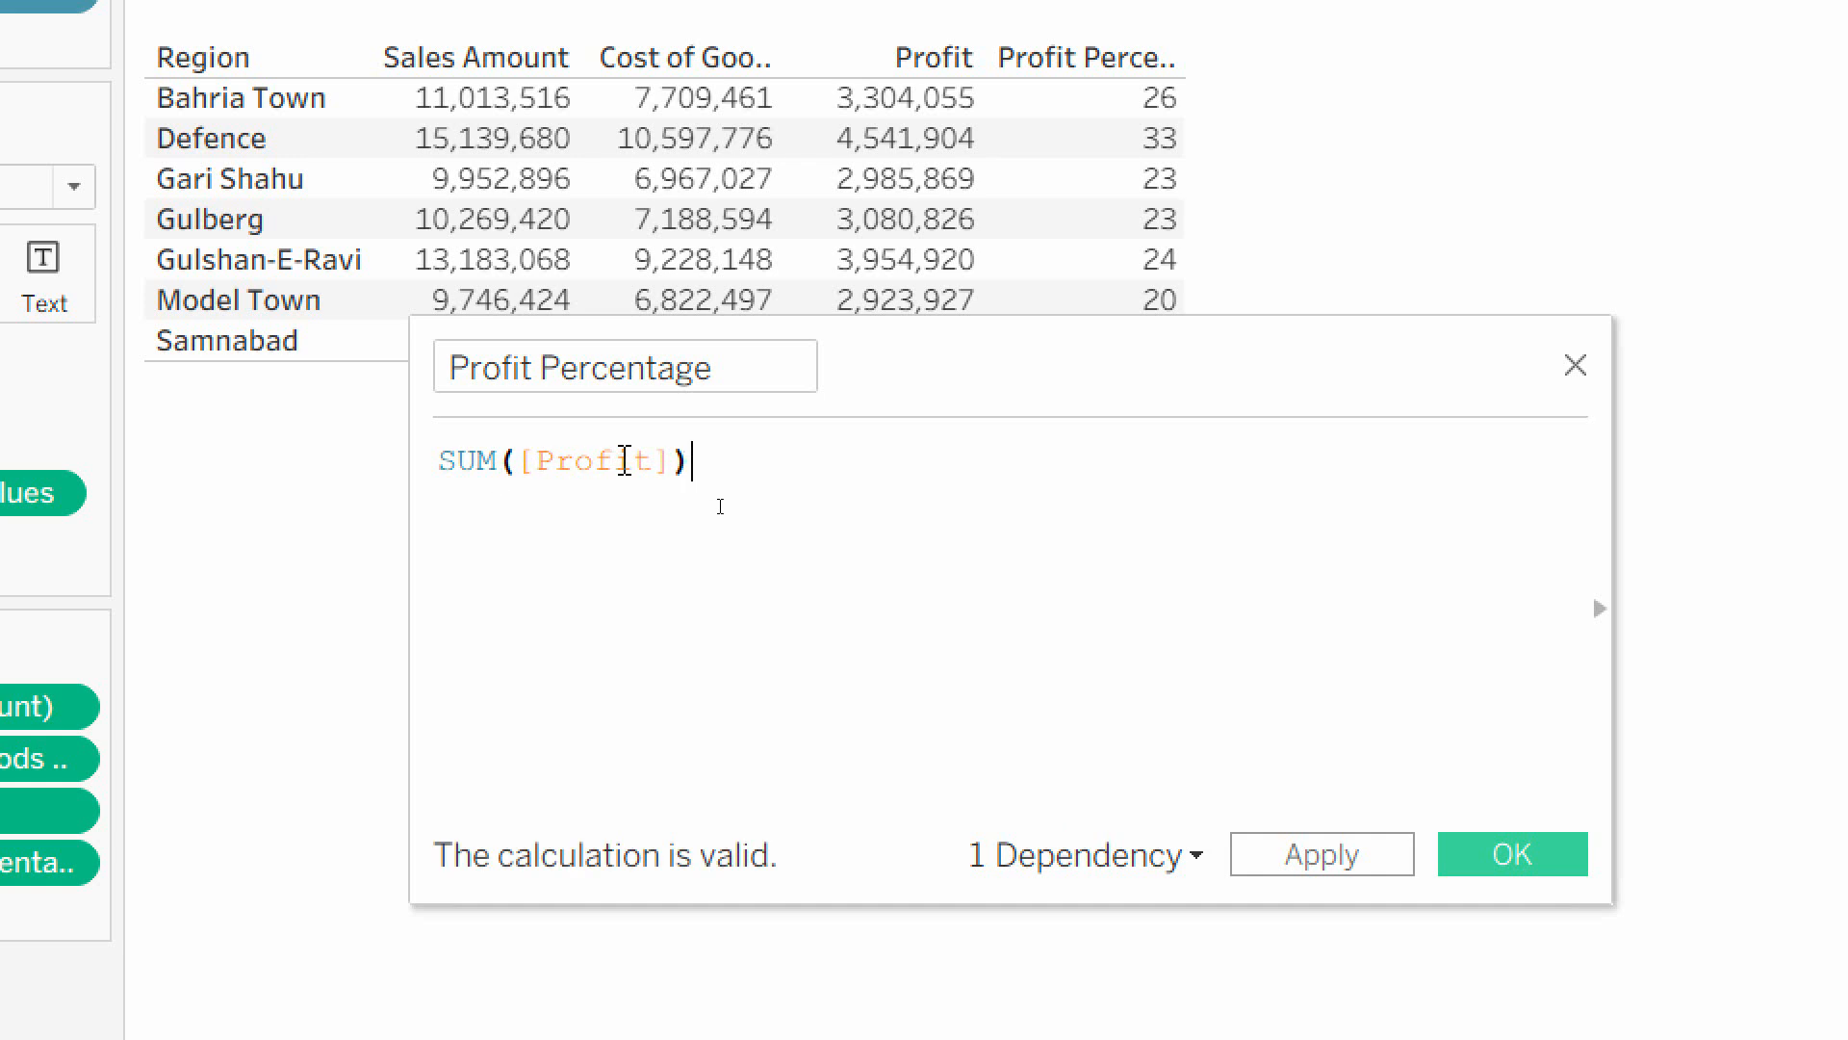
text(/)
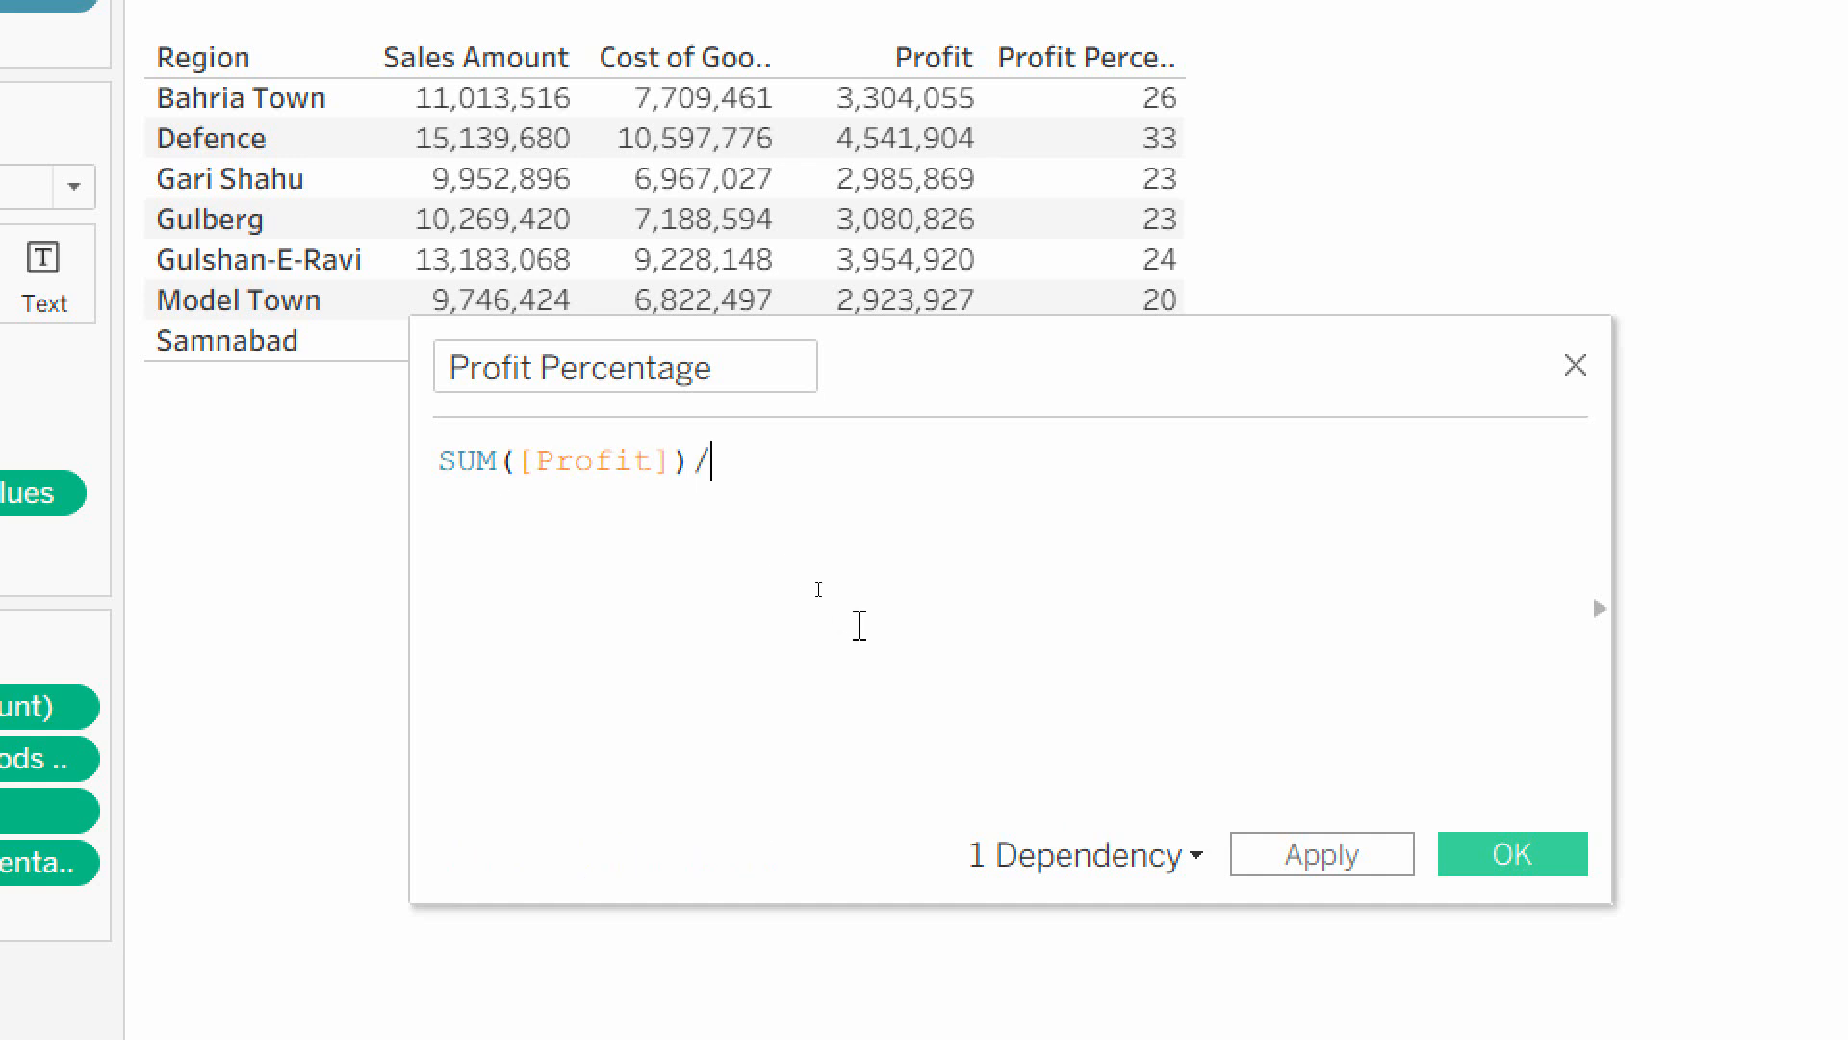
text(sum)
key(Return)
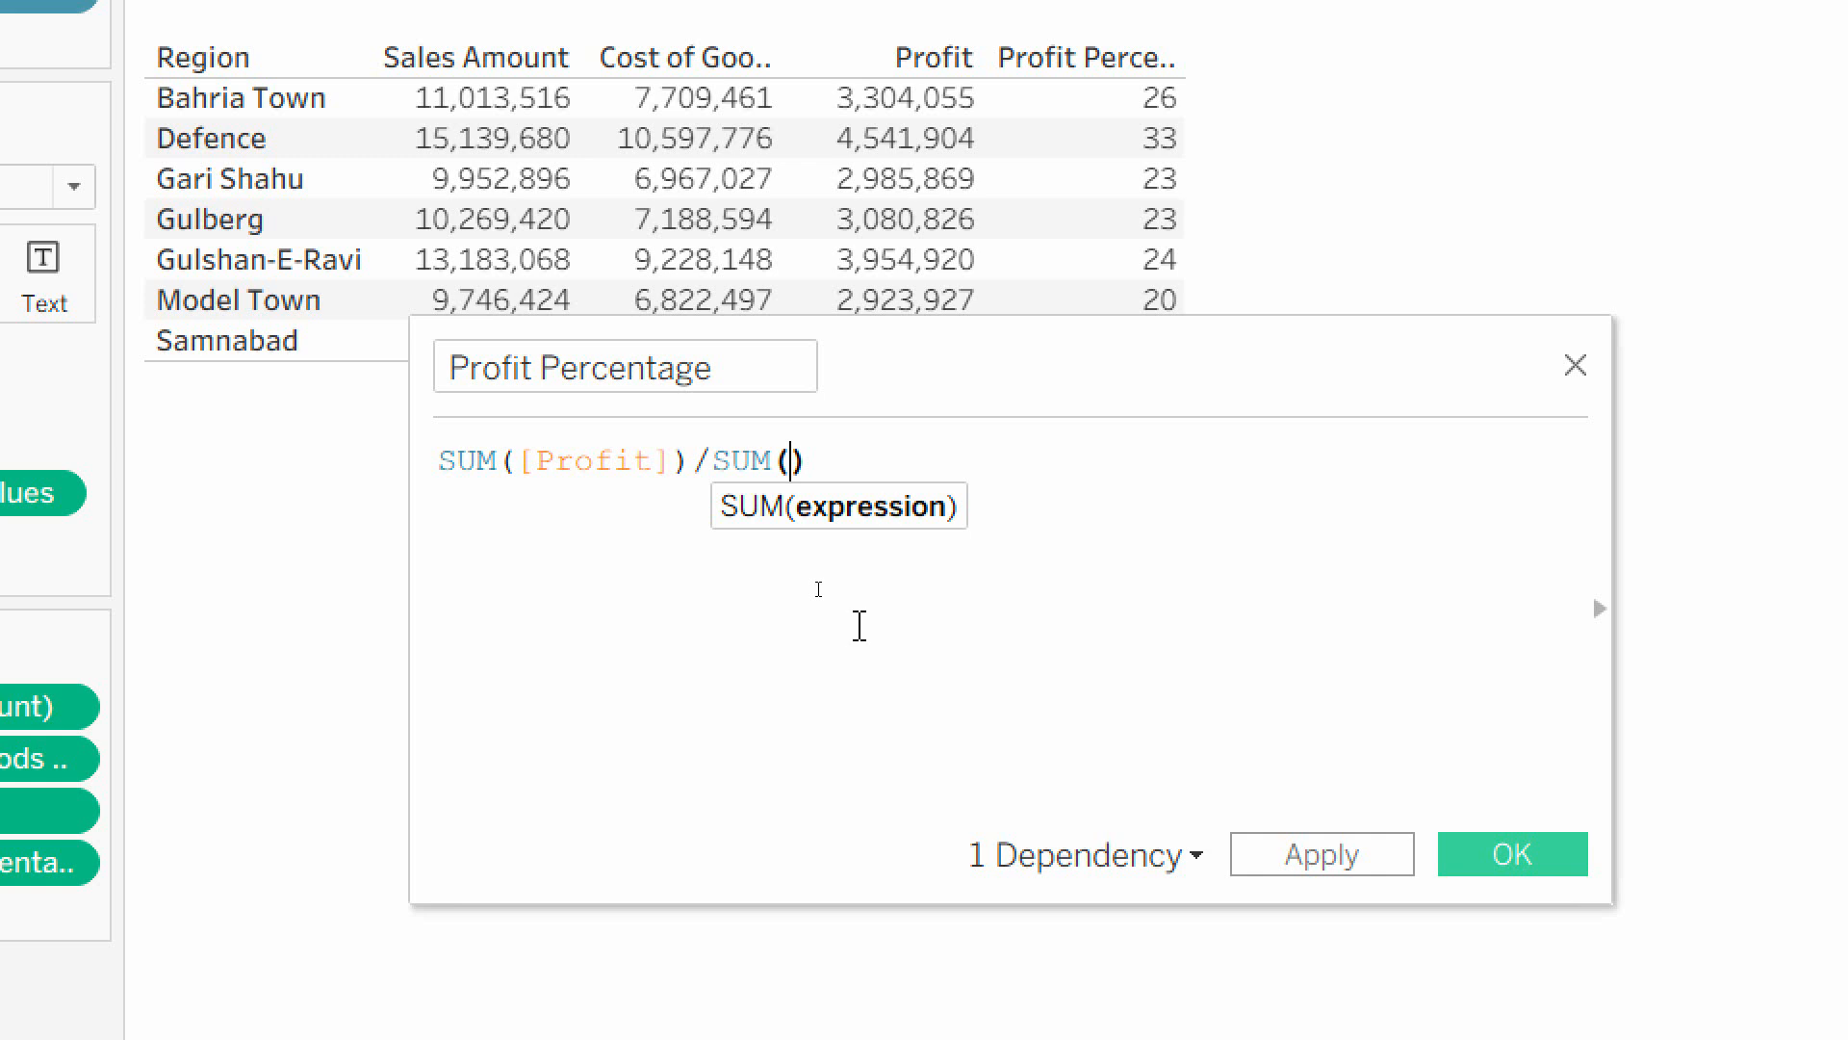
text(s)
key(Return)
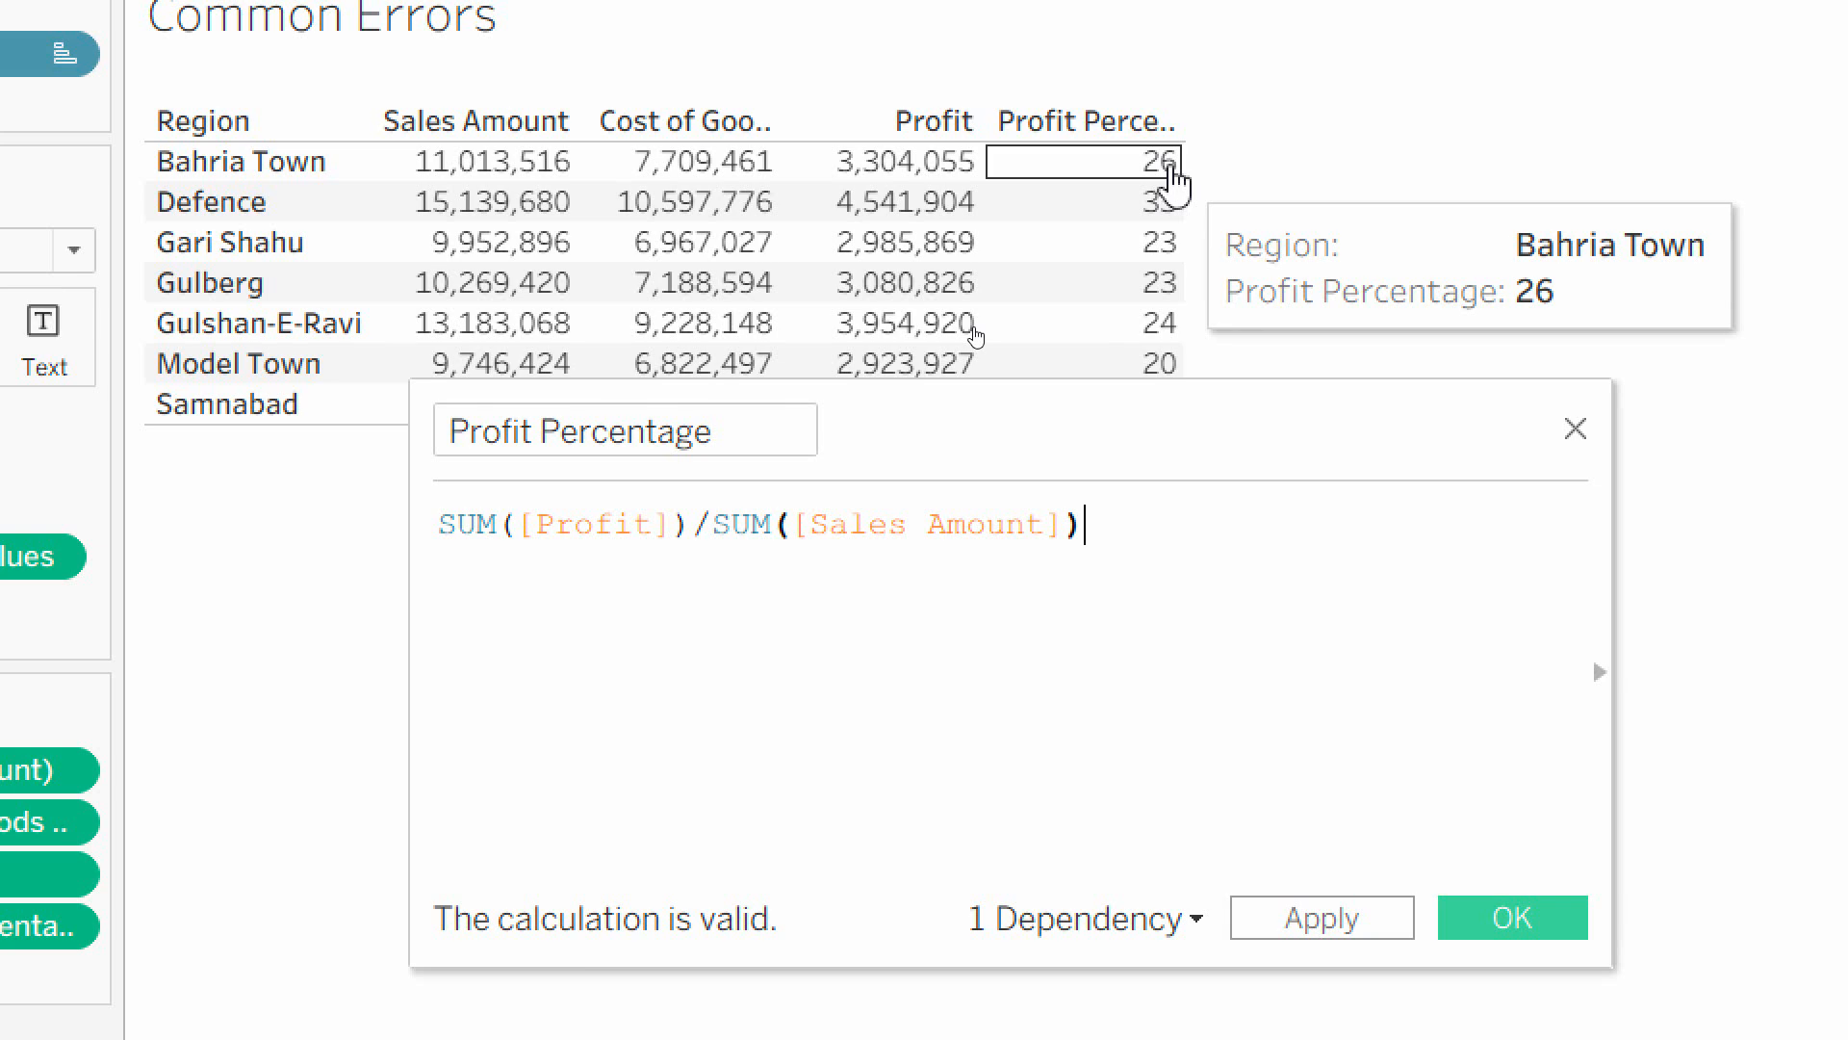
click(1504, 909)
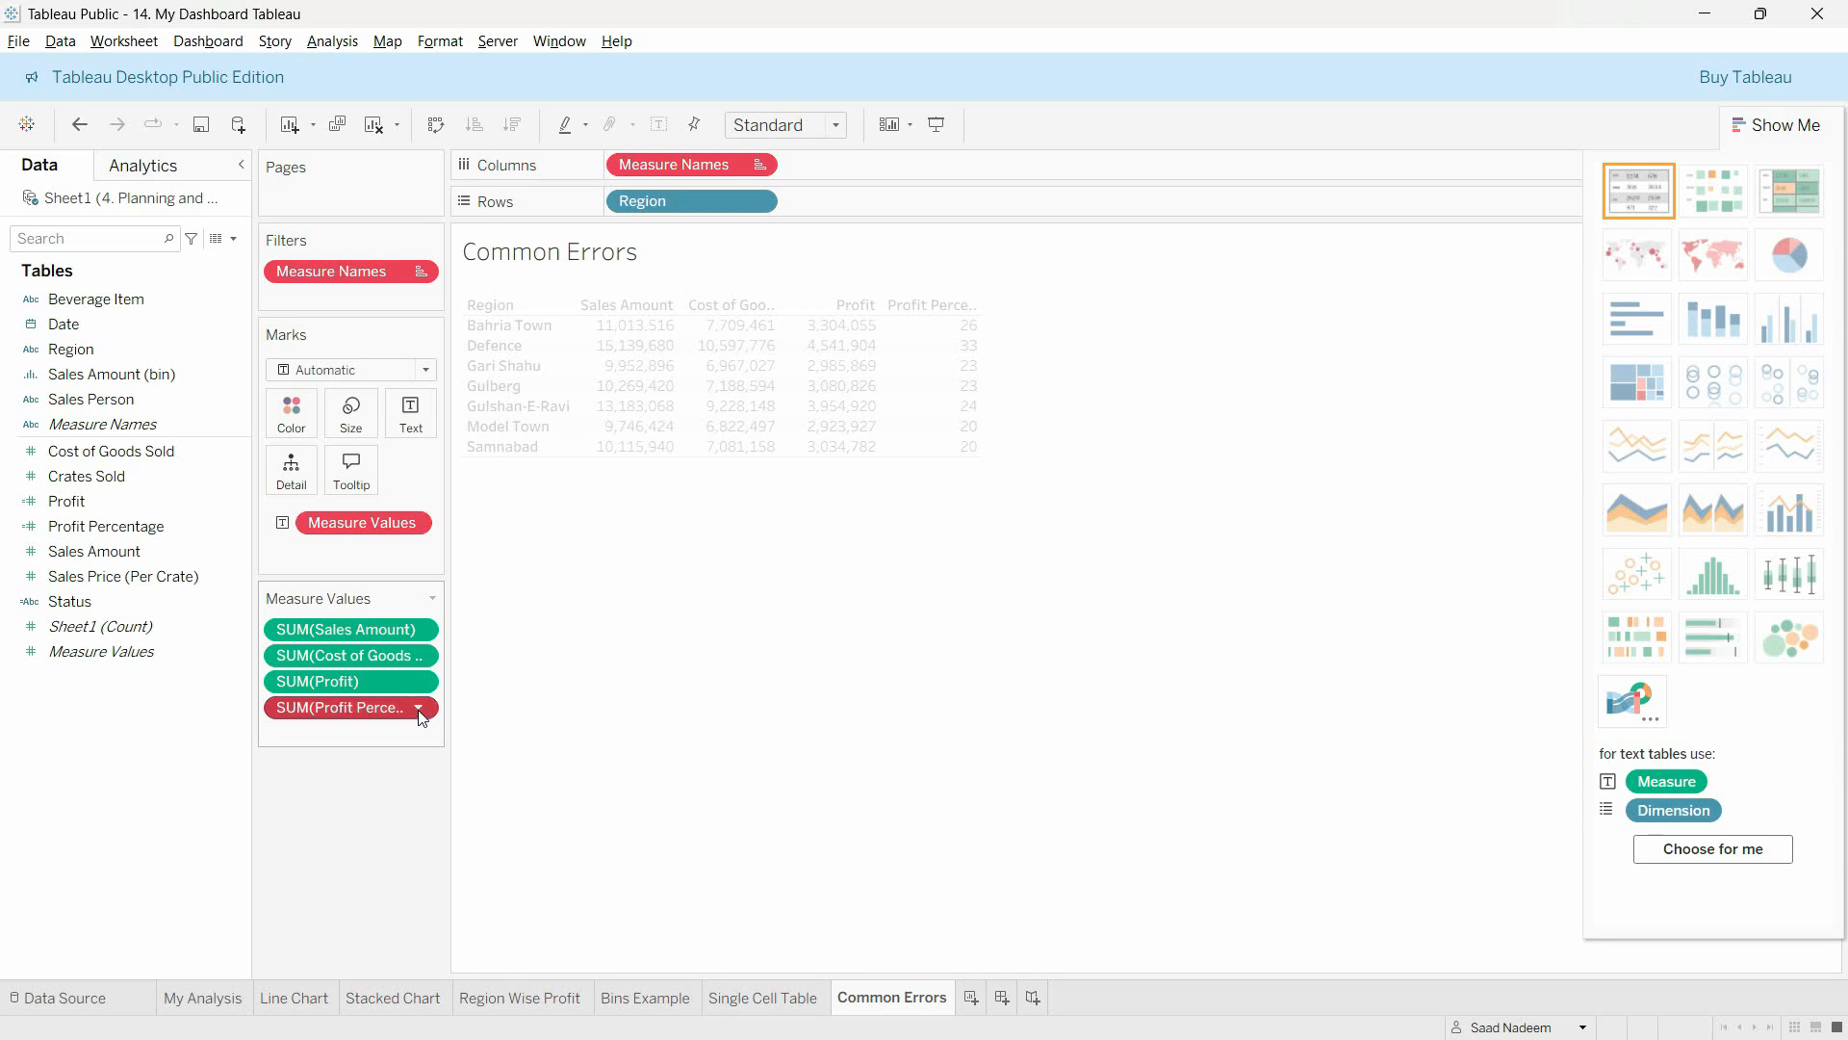
- Remove the invalid Profit Percentage measure from the table's measure values and add the corrected Profit Percentage field back to the table
click(418, 708)
click(358, 989)
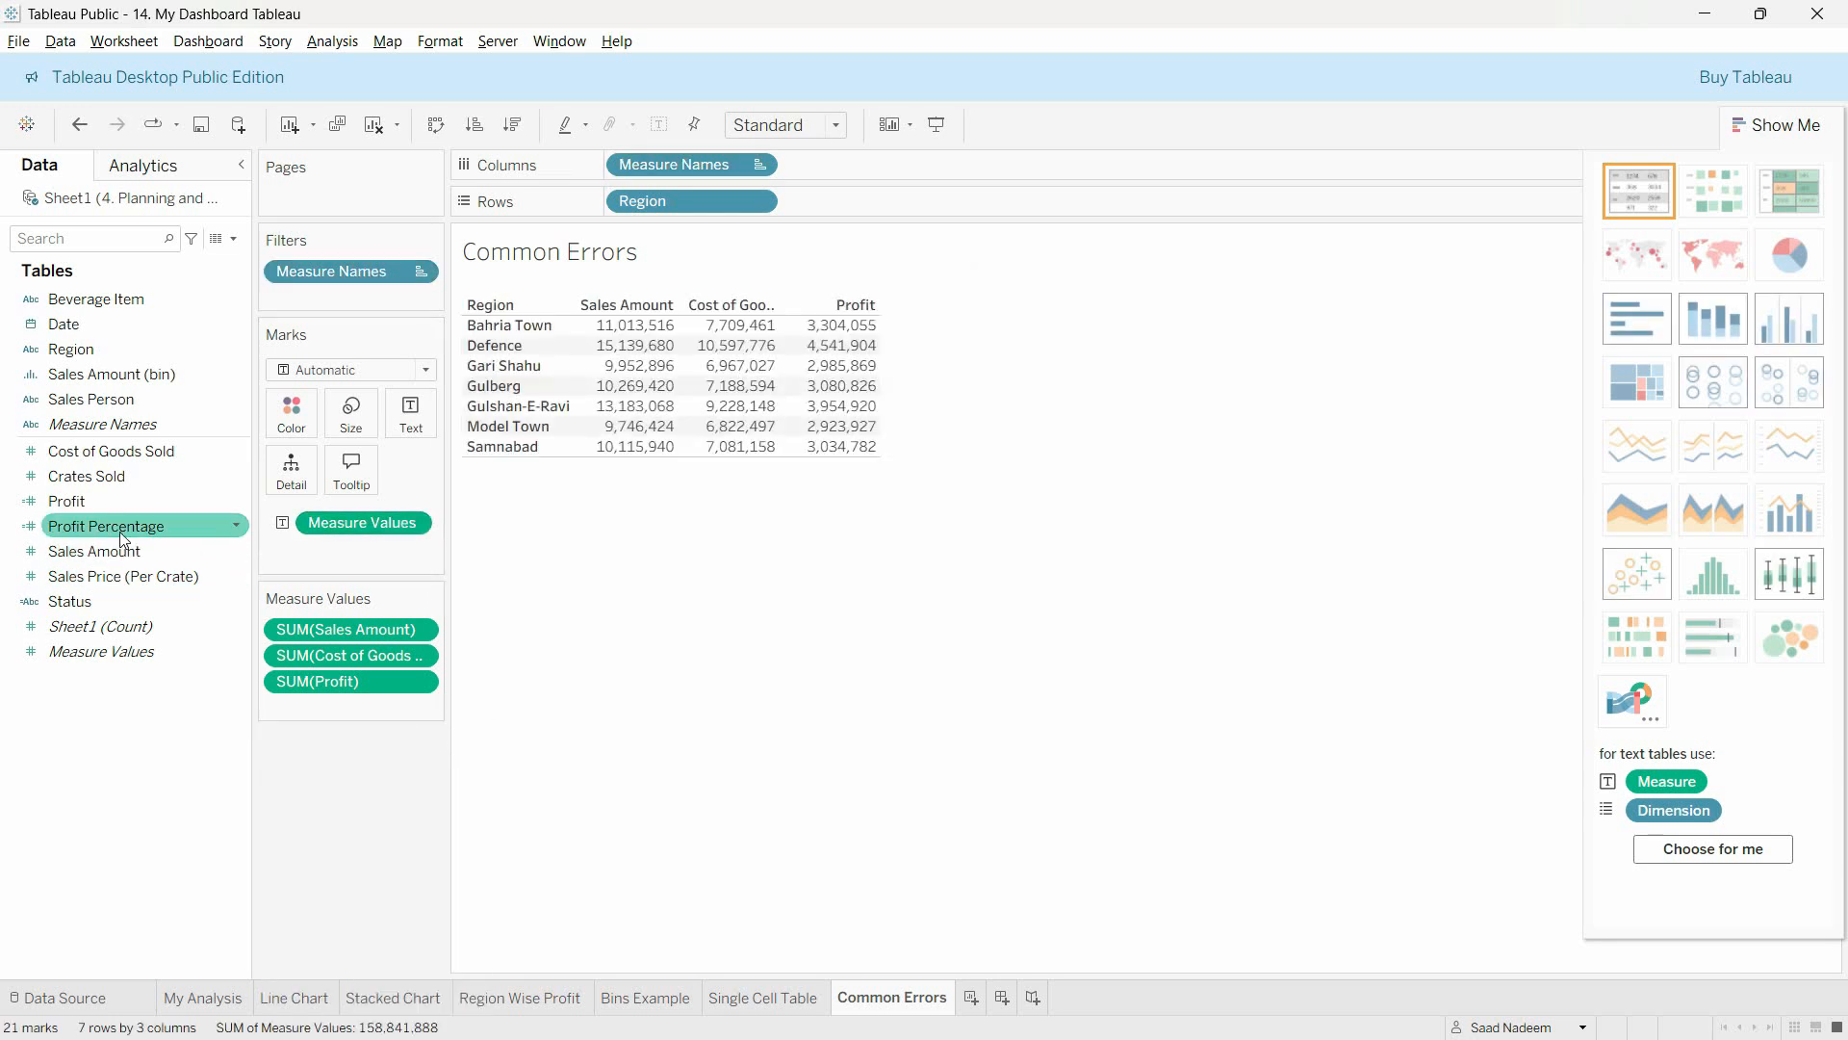
drag(123, 537, 817, 385)
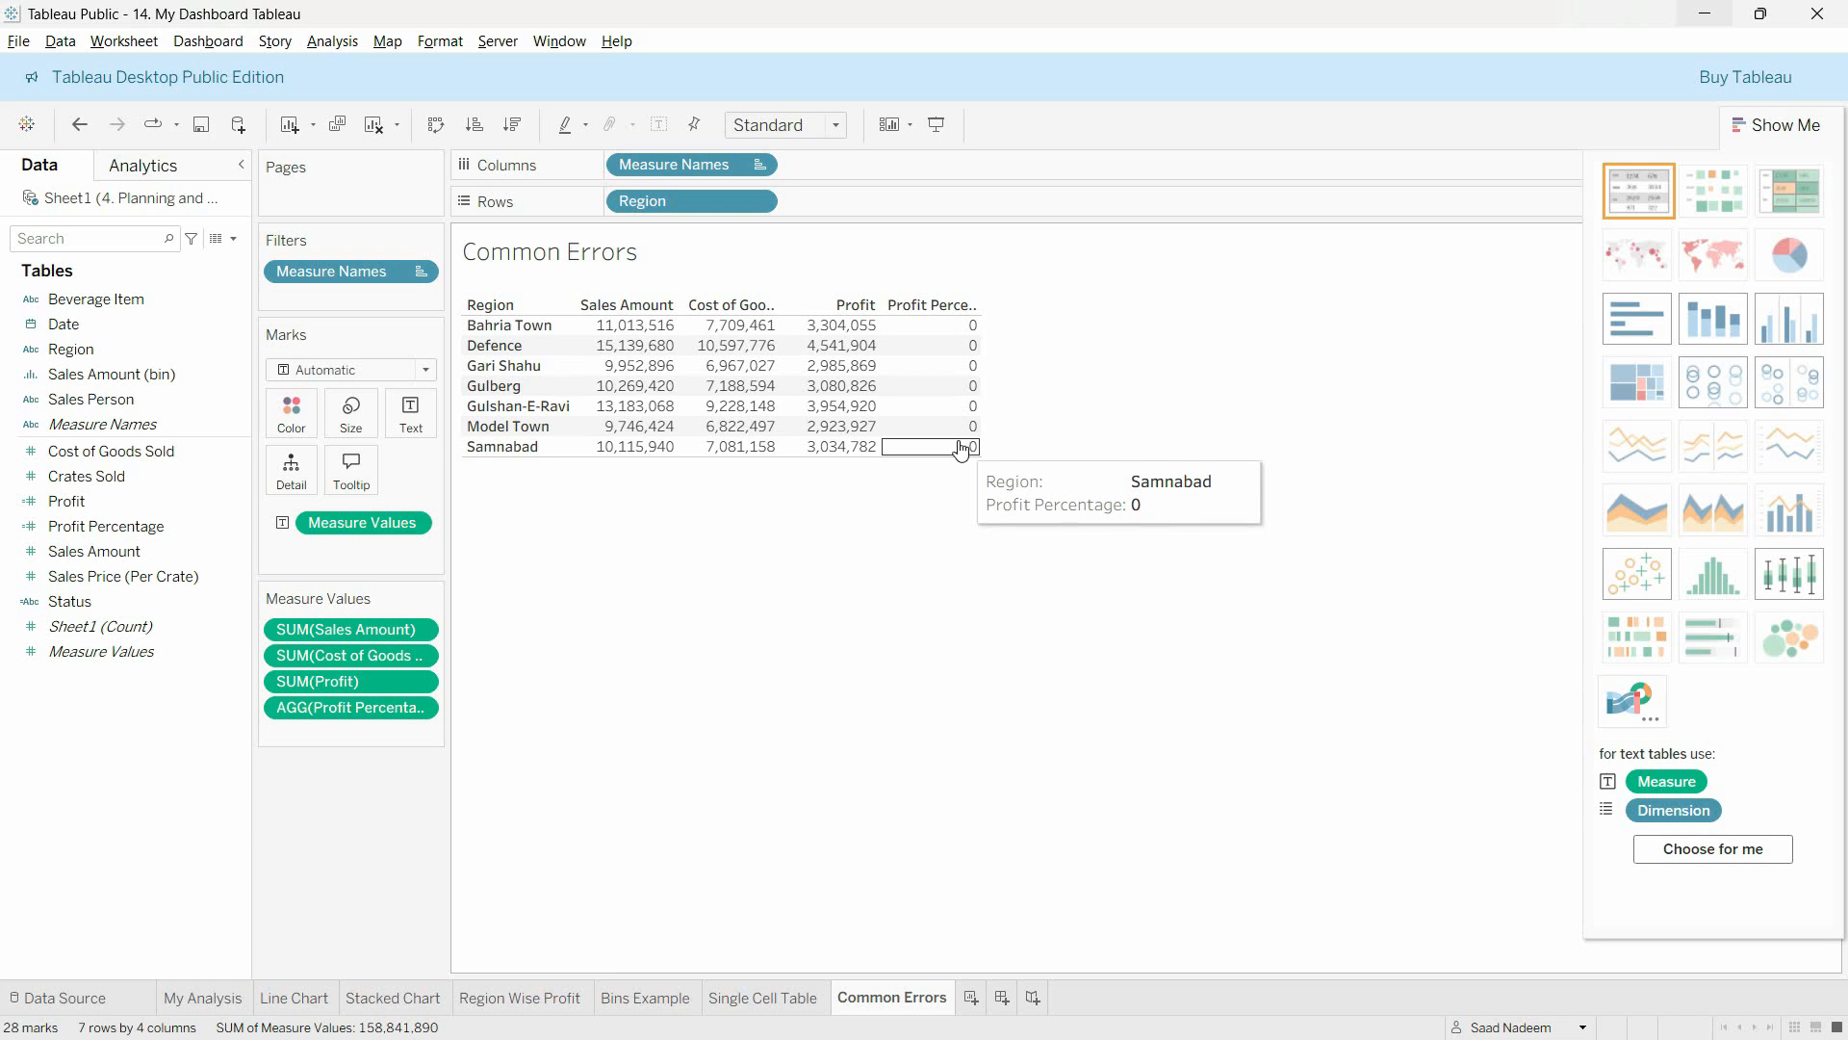
- Open the number format choices for the table's Profit Percentage measure
click(943, 306)
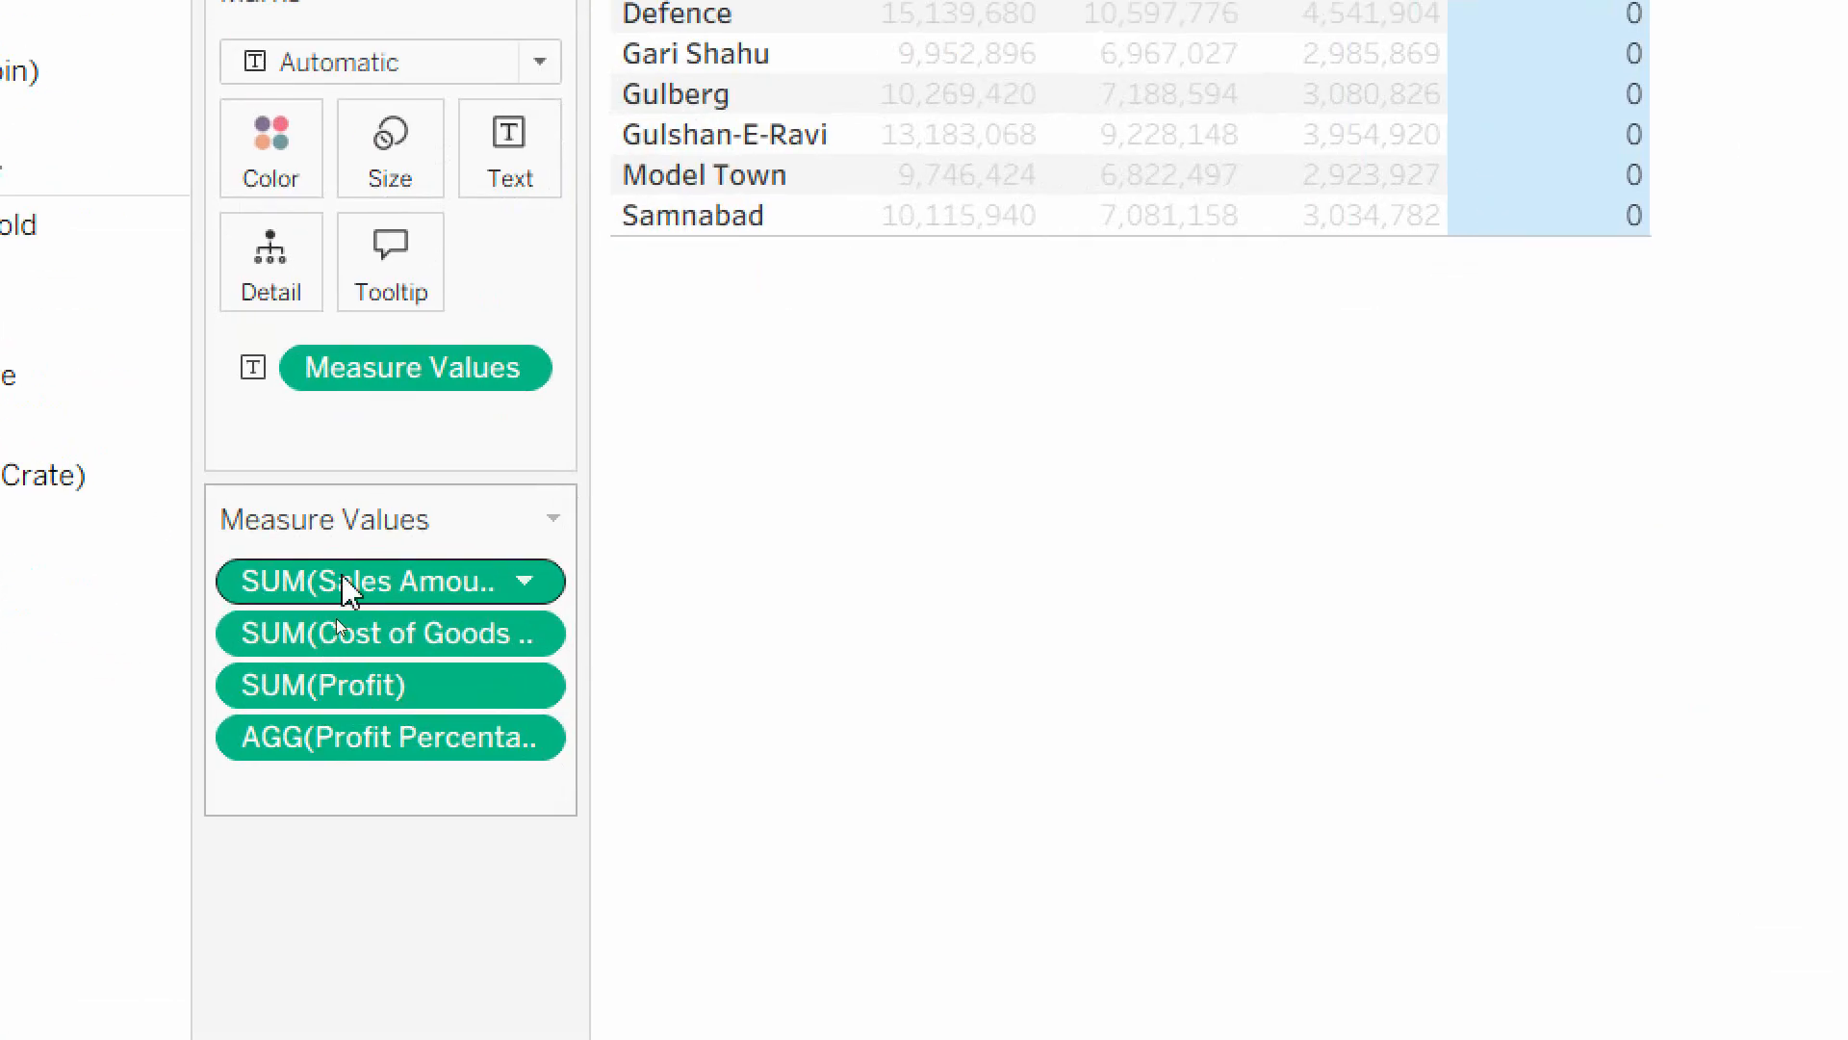
click(527, 737)
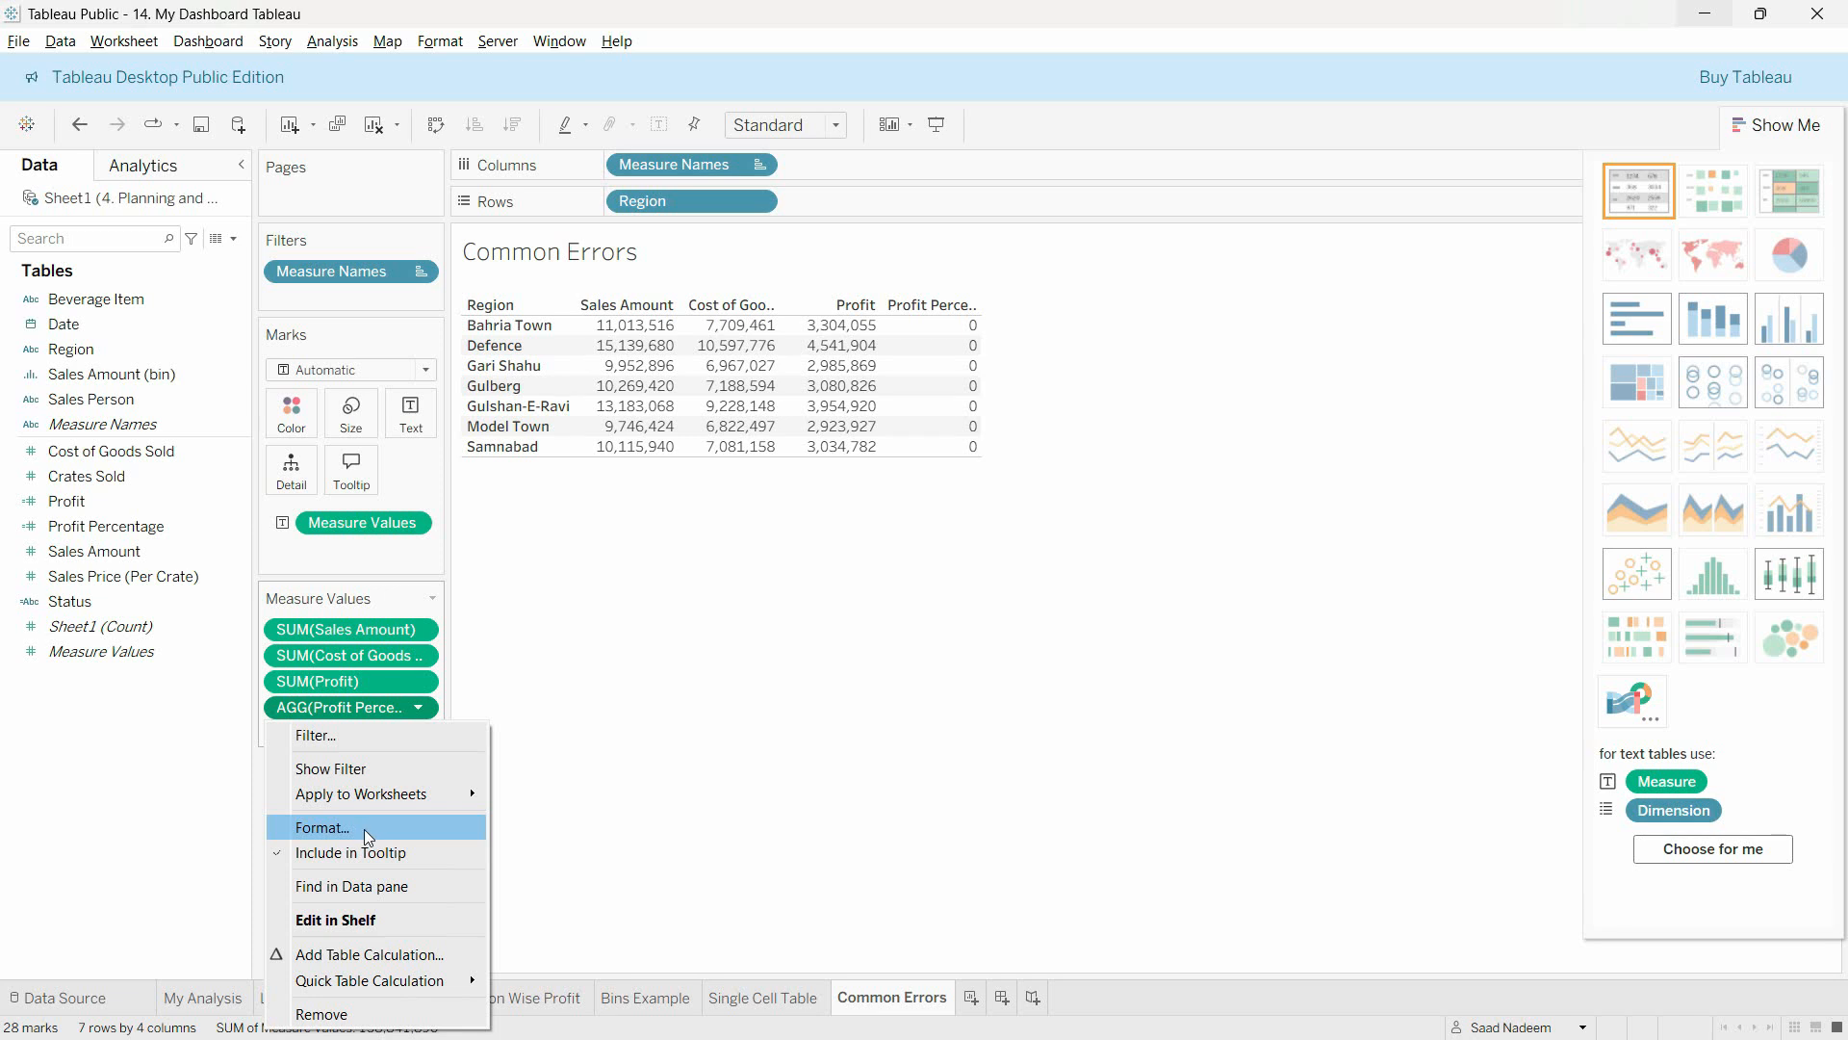
click(364, 829)
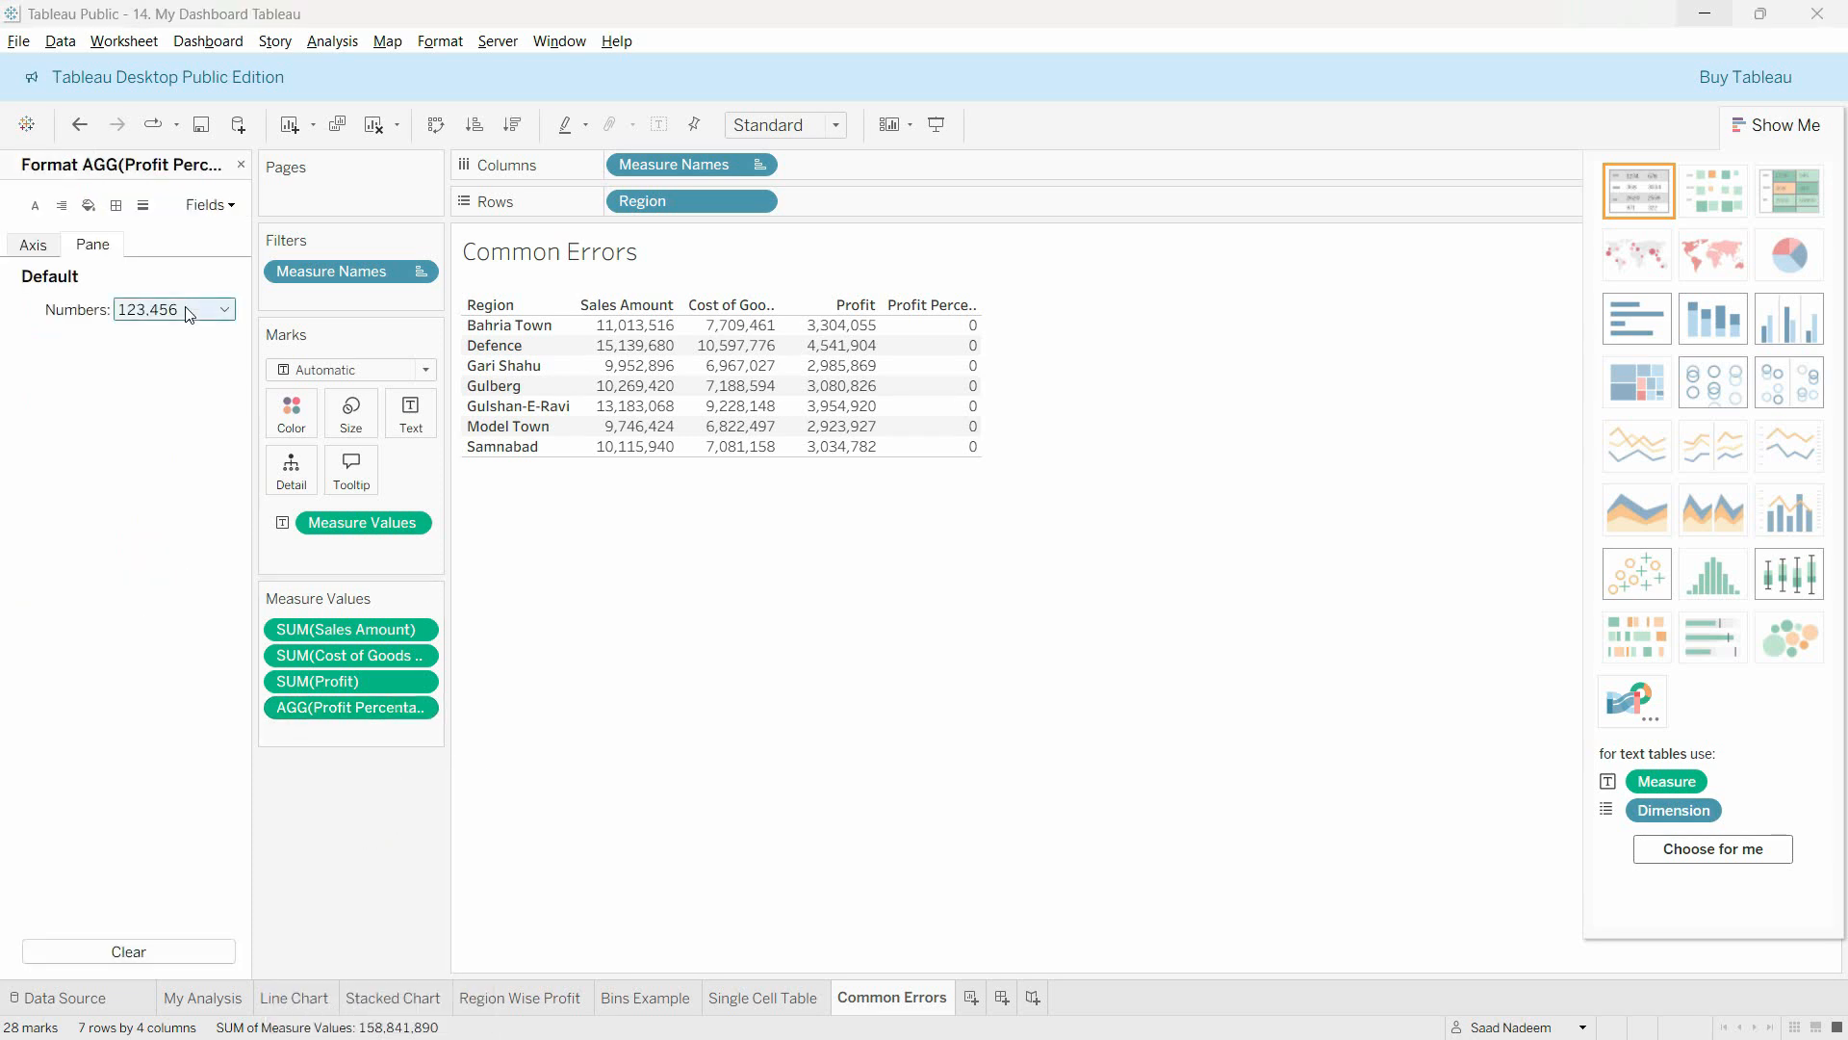
click(190, 312)
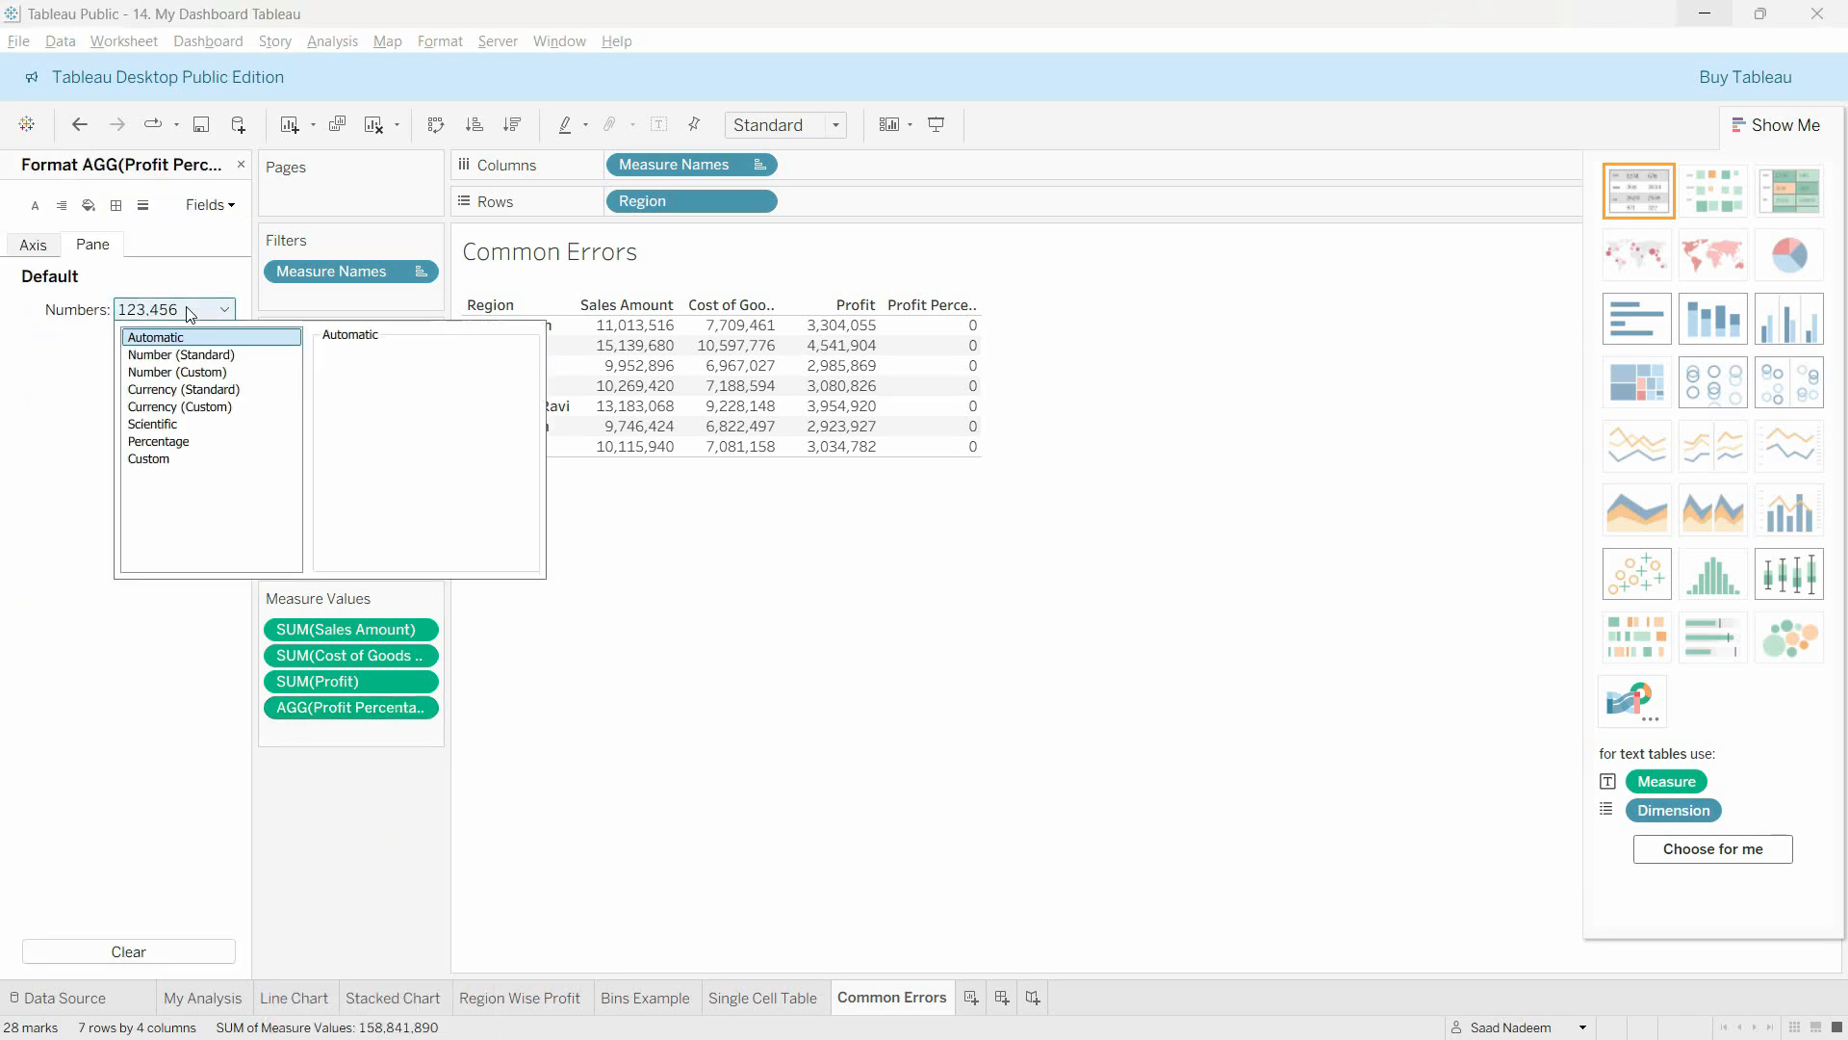
- Try the Currency (Standard), Currency (Custom) and Scientific number formats on the Profit Percentage values
click(191, 391)
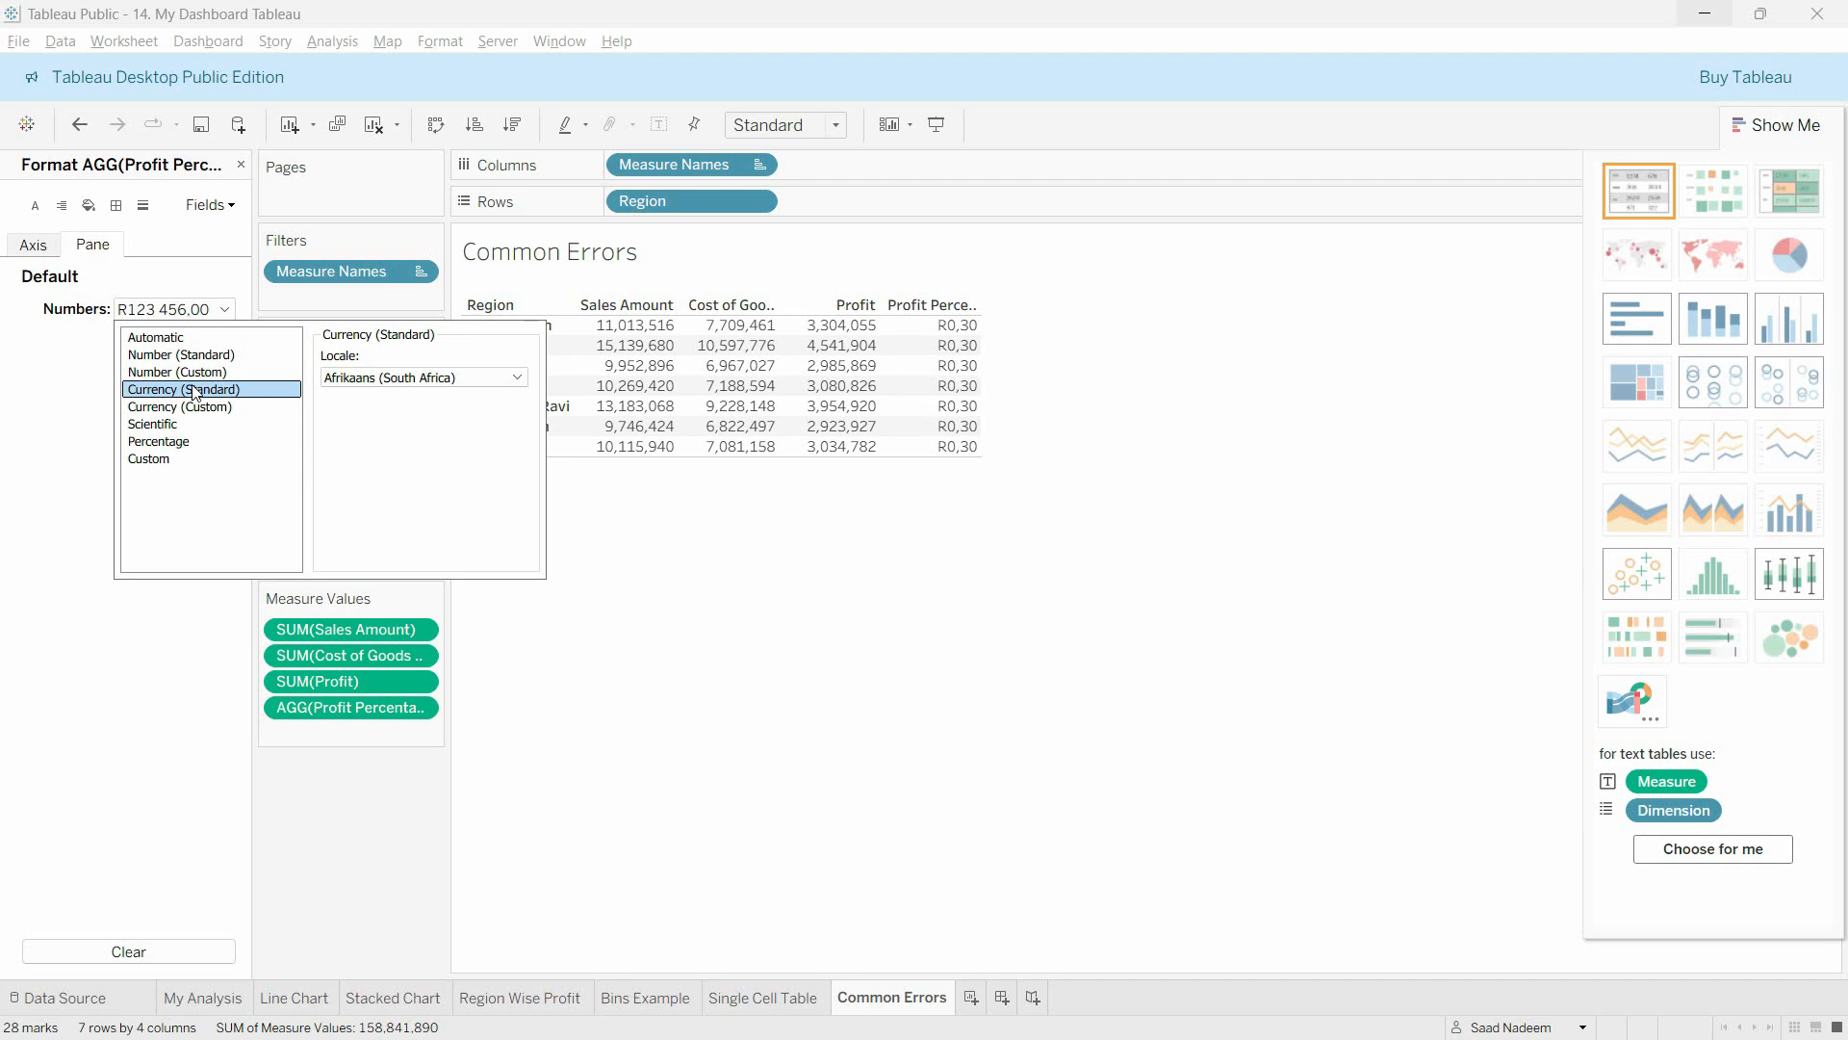
click(199, 408)
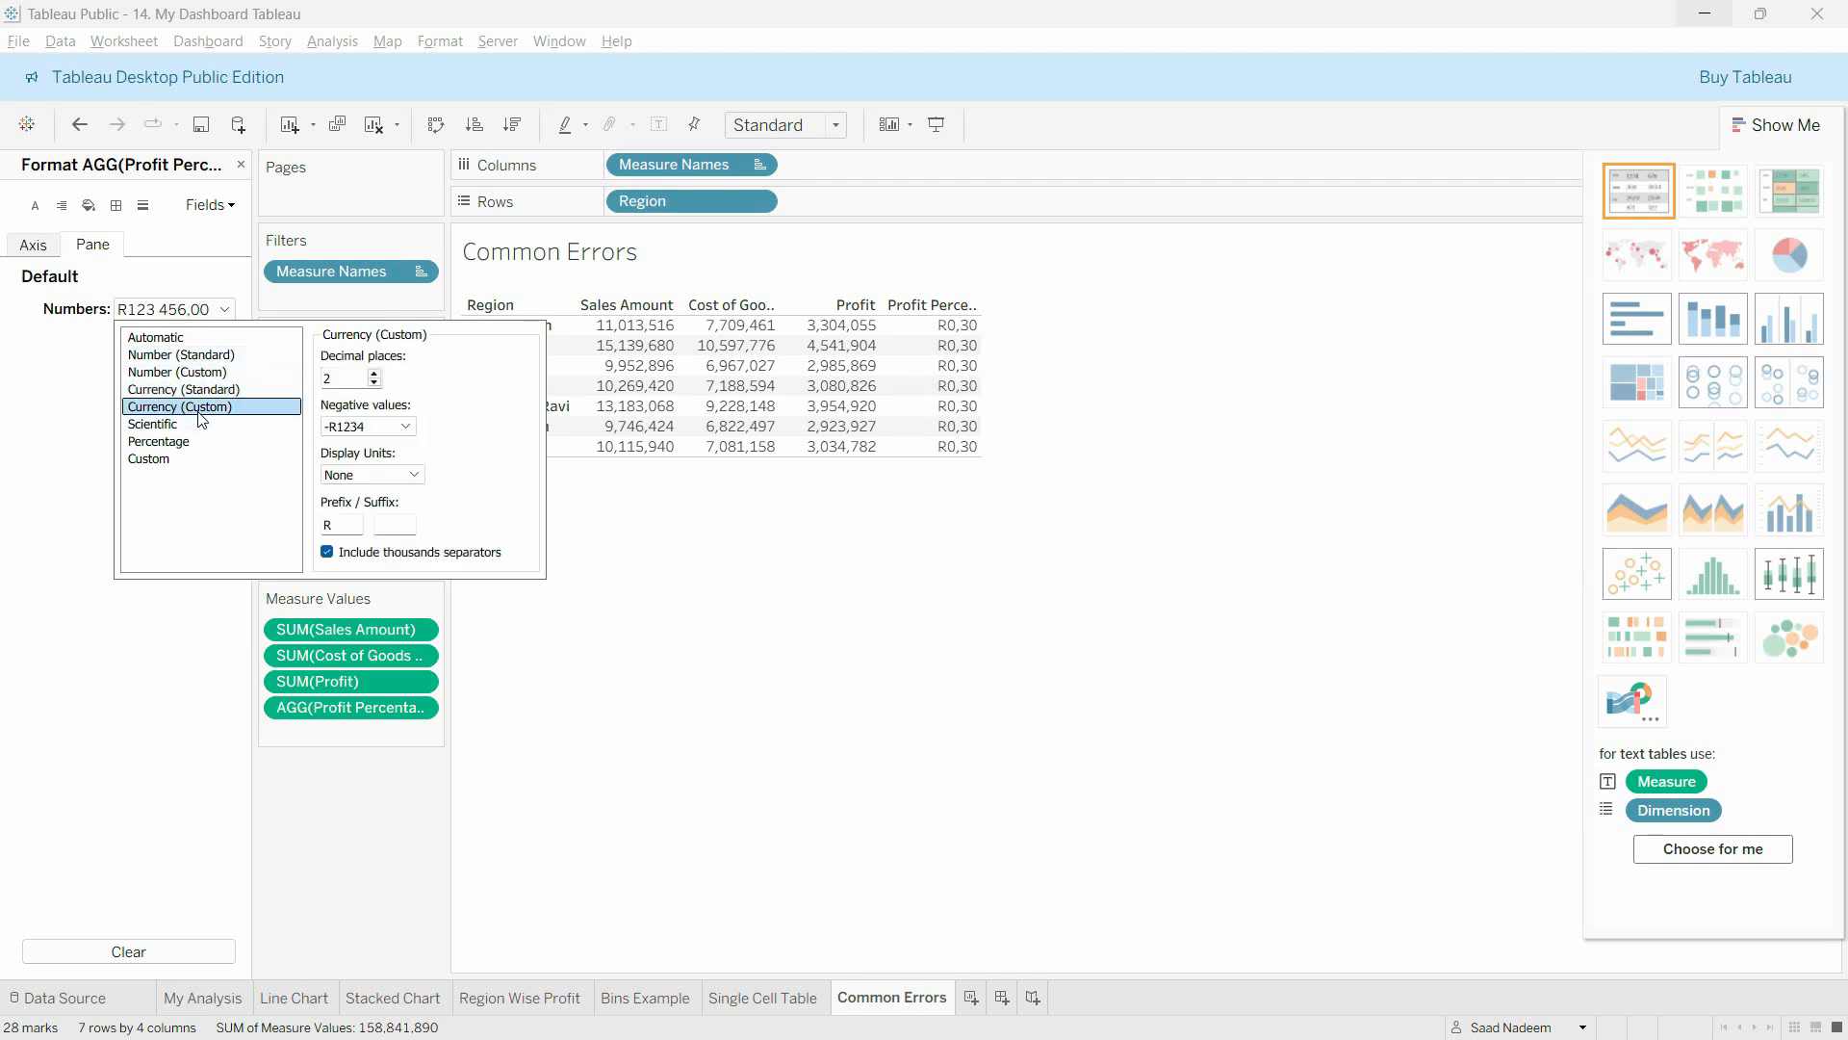
click(199, 424)
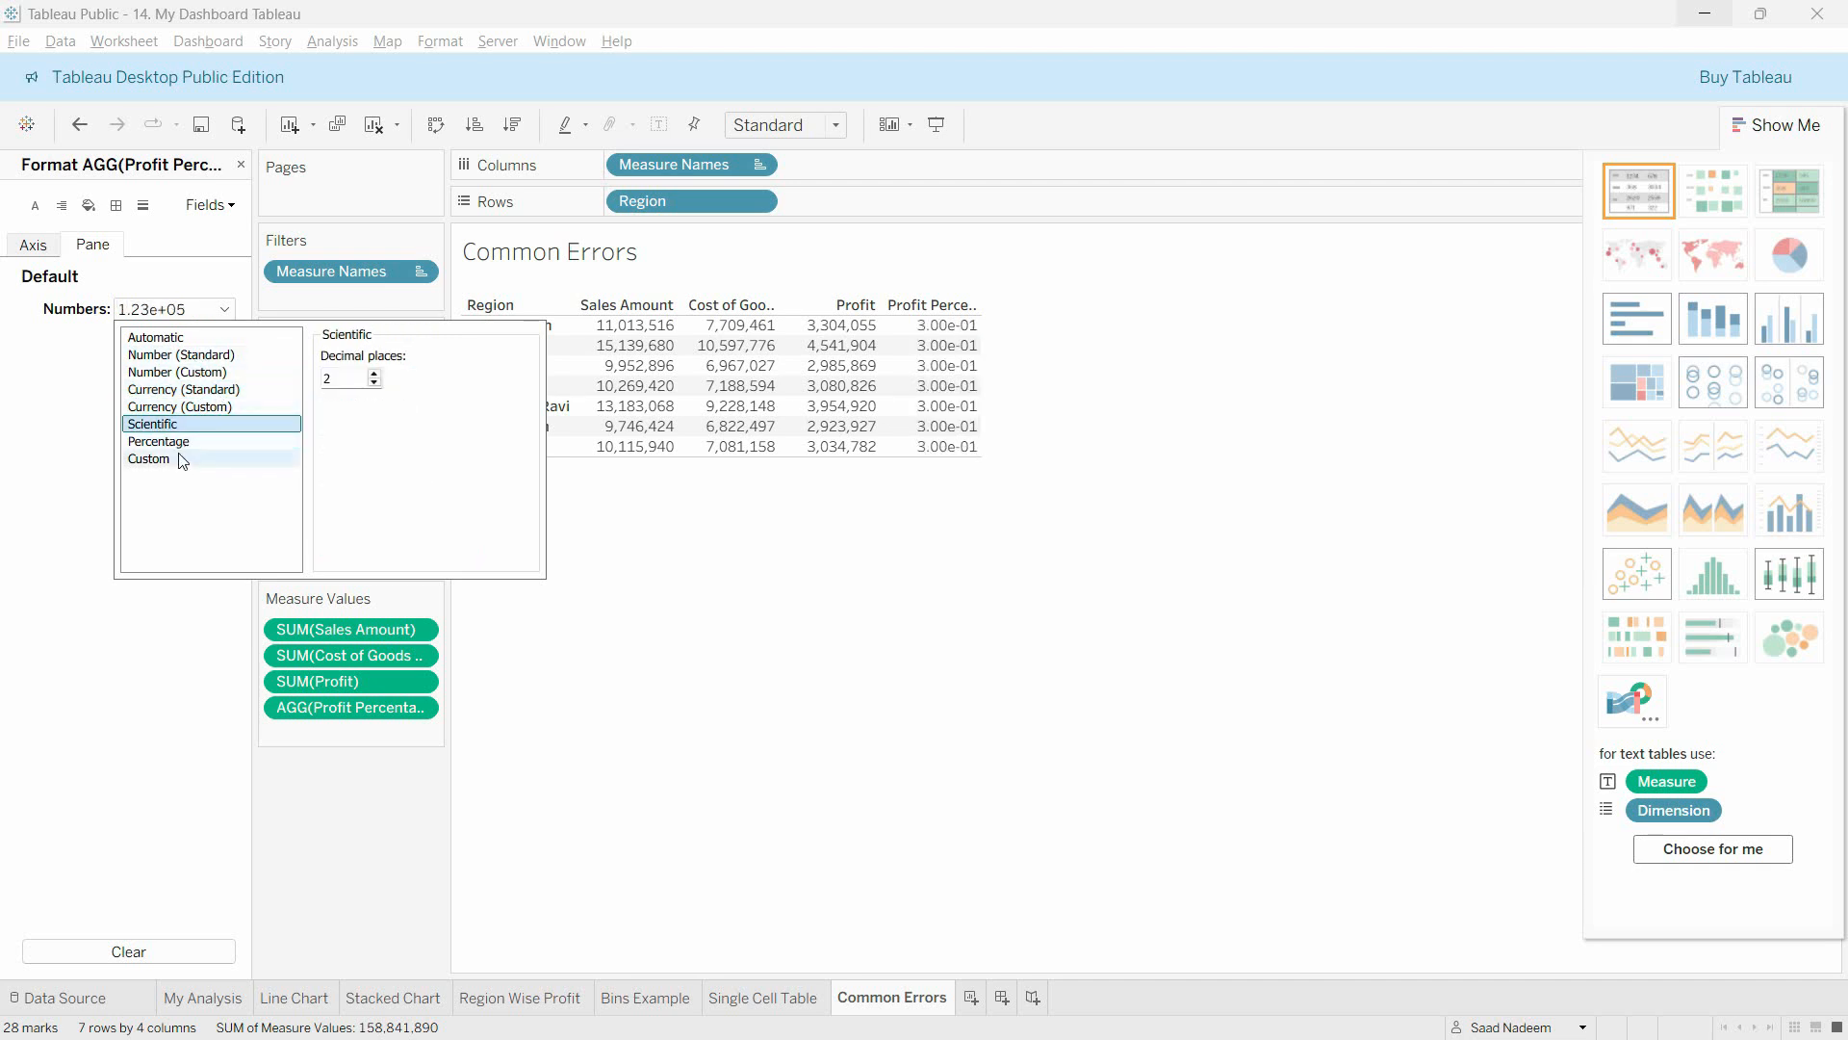
- Set the number format of the Profit Percentage values to Percentage and close the formatting options
click(181, 448)
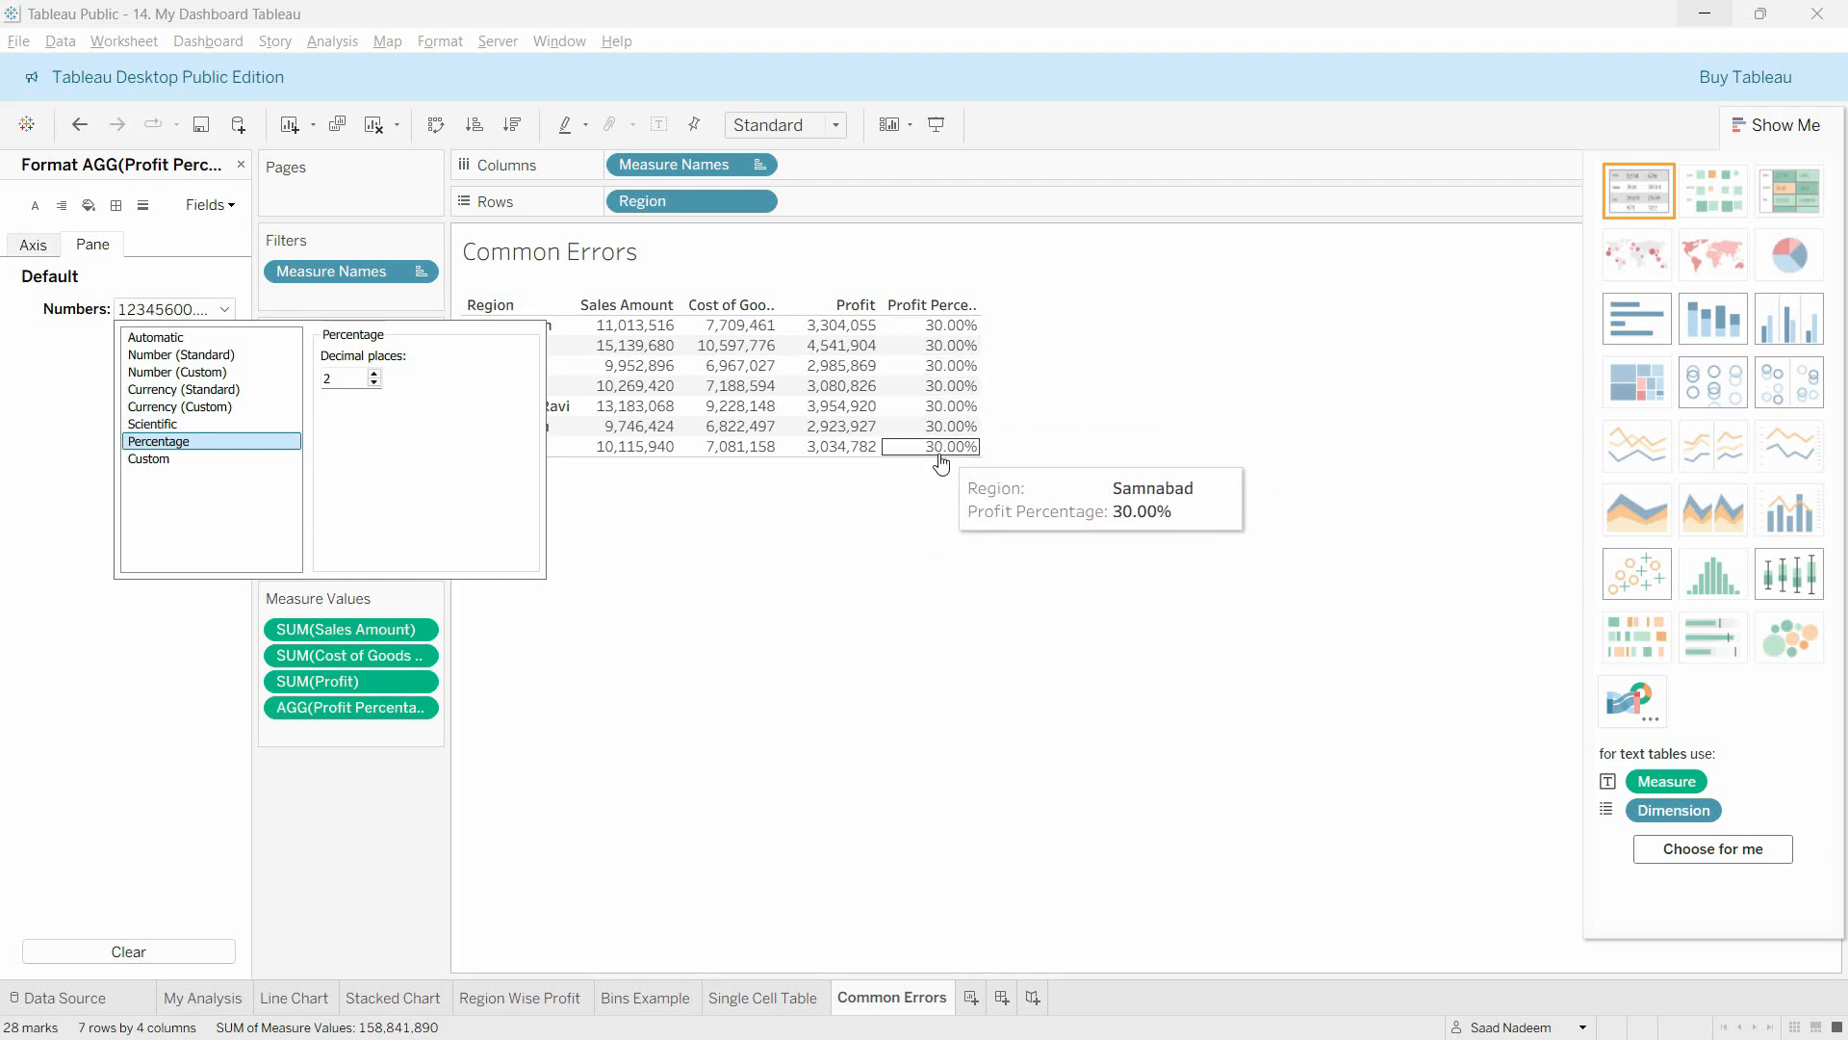
click(664, 566)
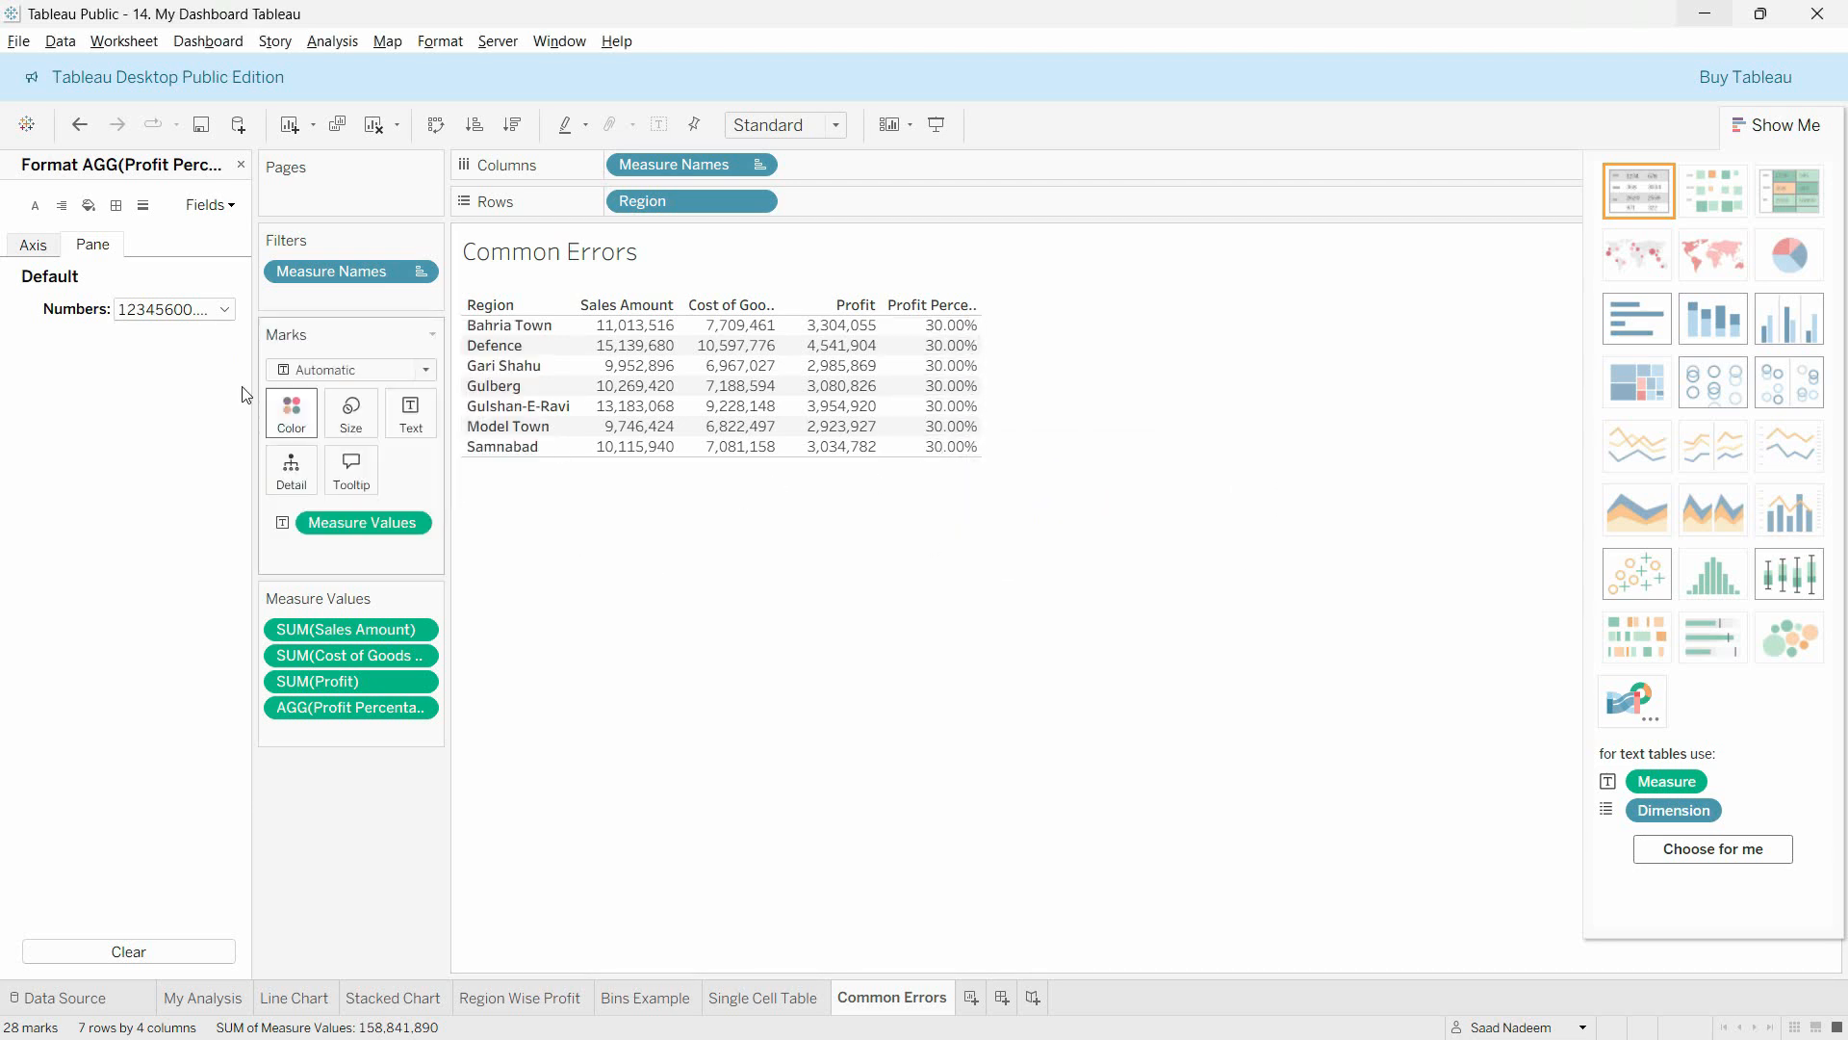
click(241, 166)
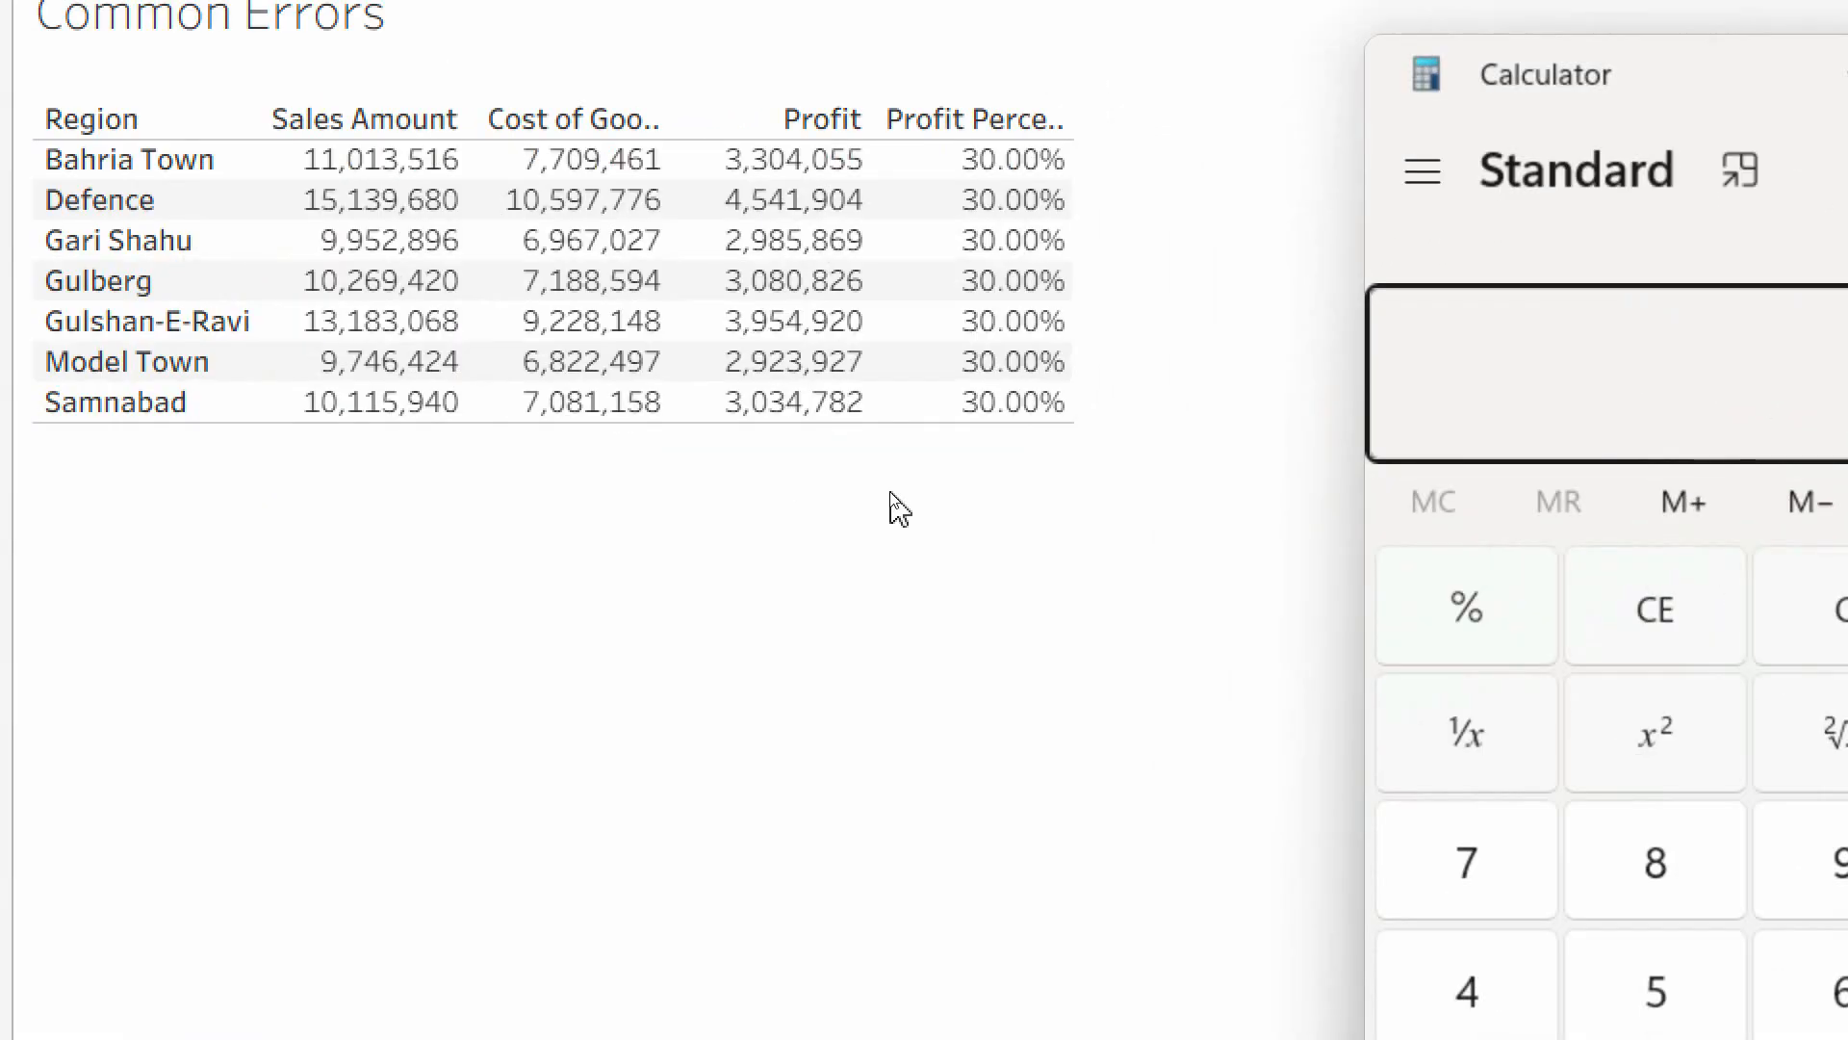
- Switch to Calculator, divide Model Town's profit 2923927 by its sales amount 9746424 to check the percentage, and clear the result
text(2,9)
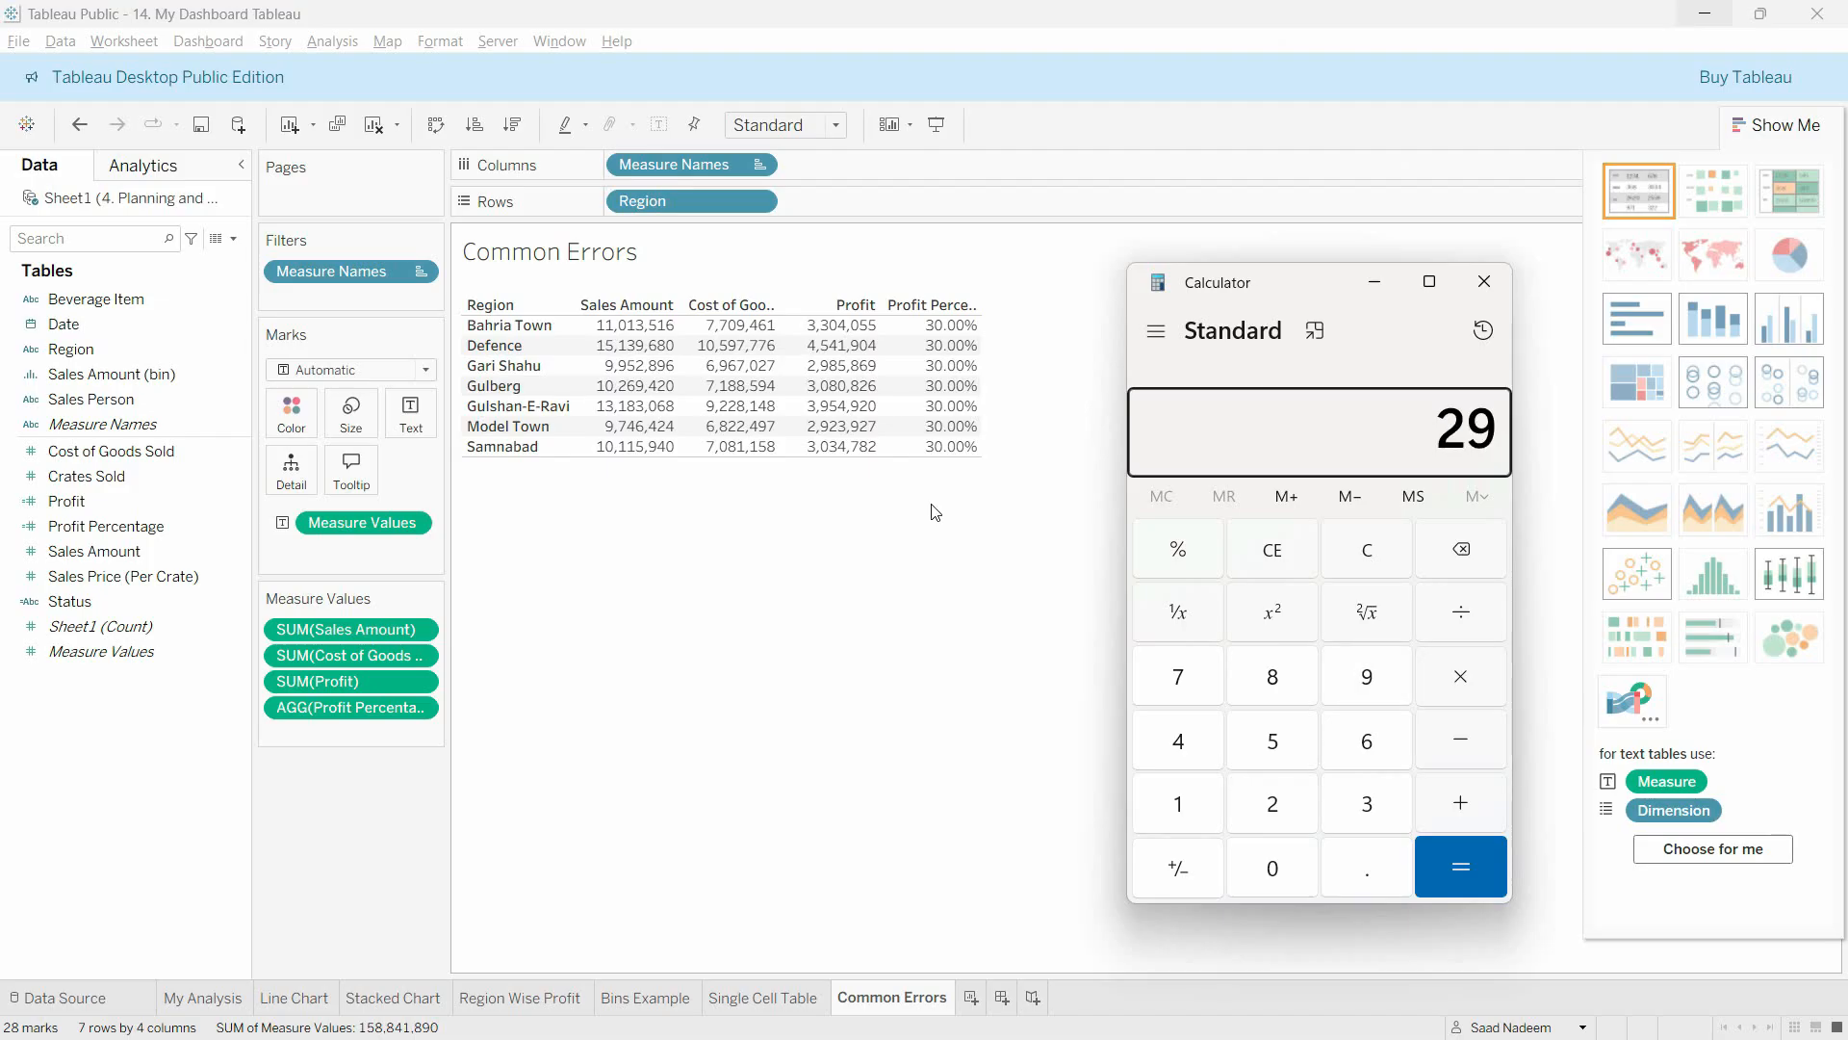
text(23,927)
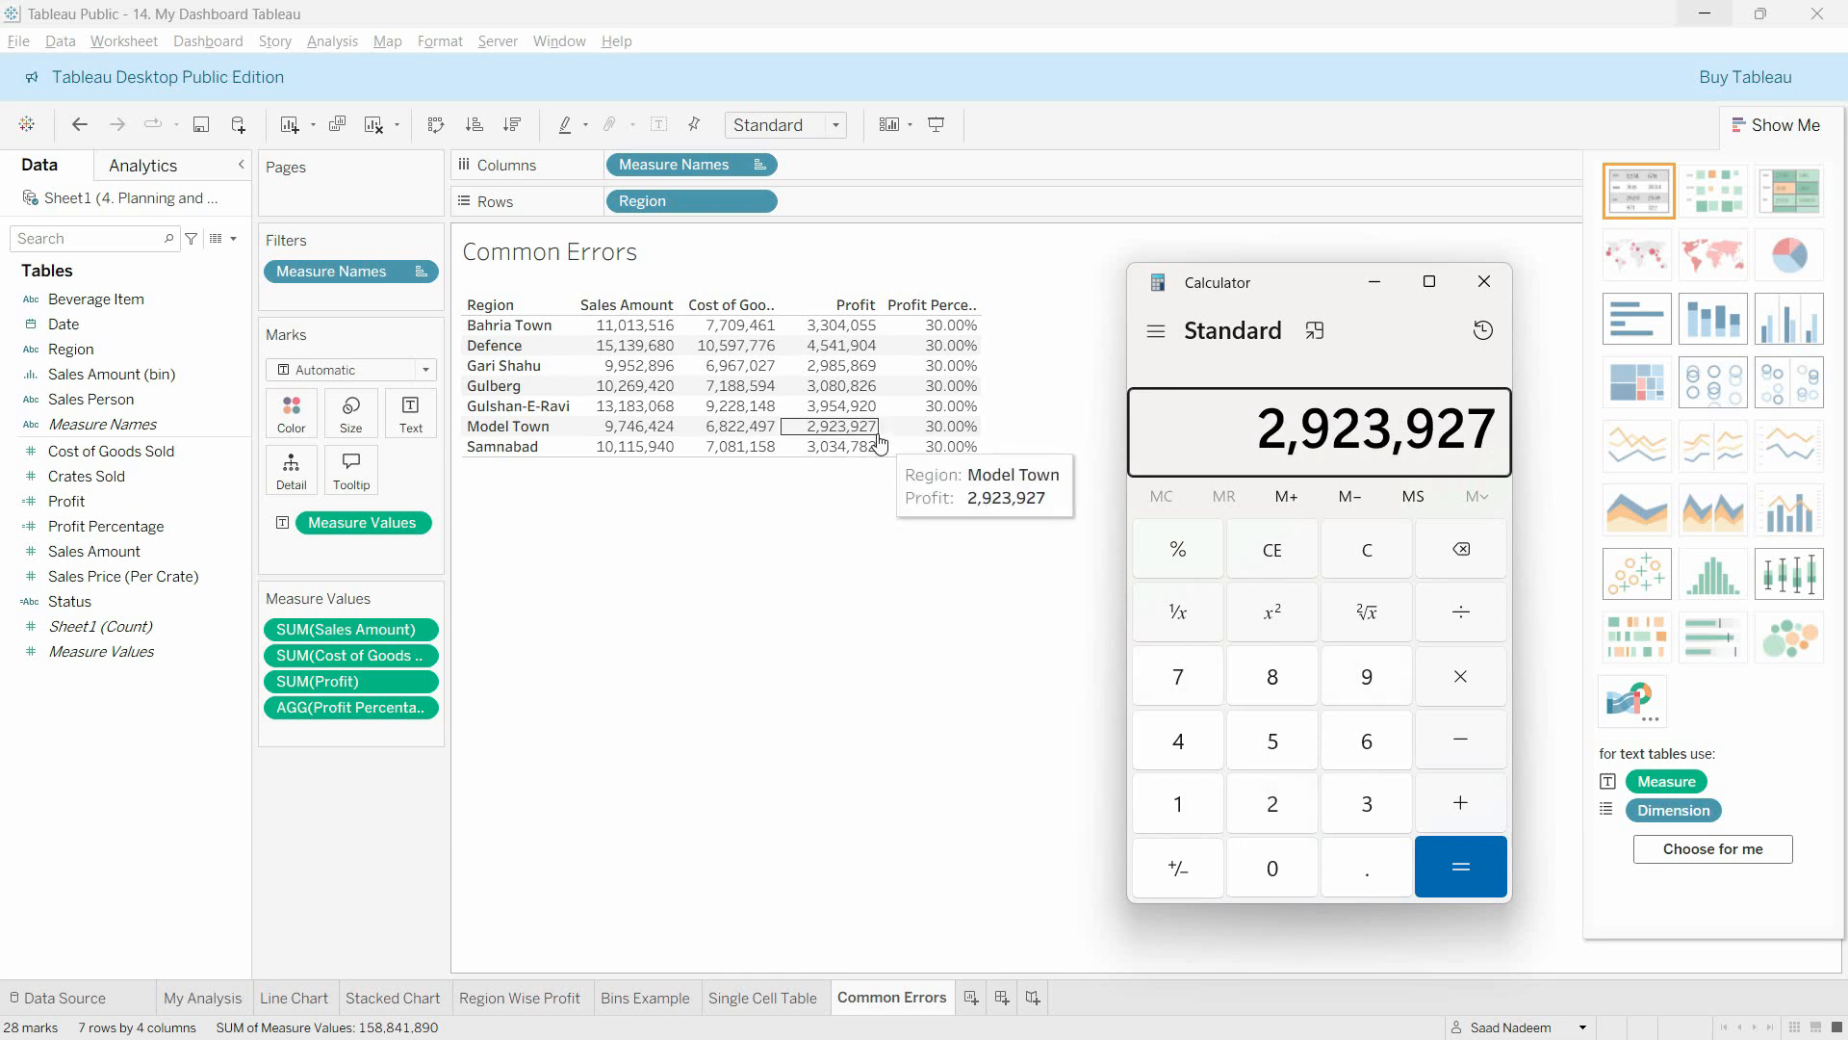
key(slash)
text(97)
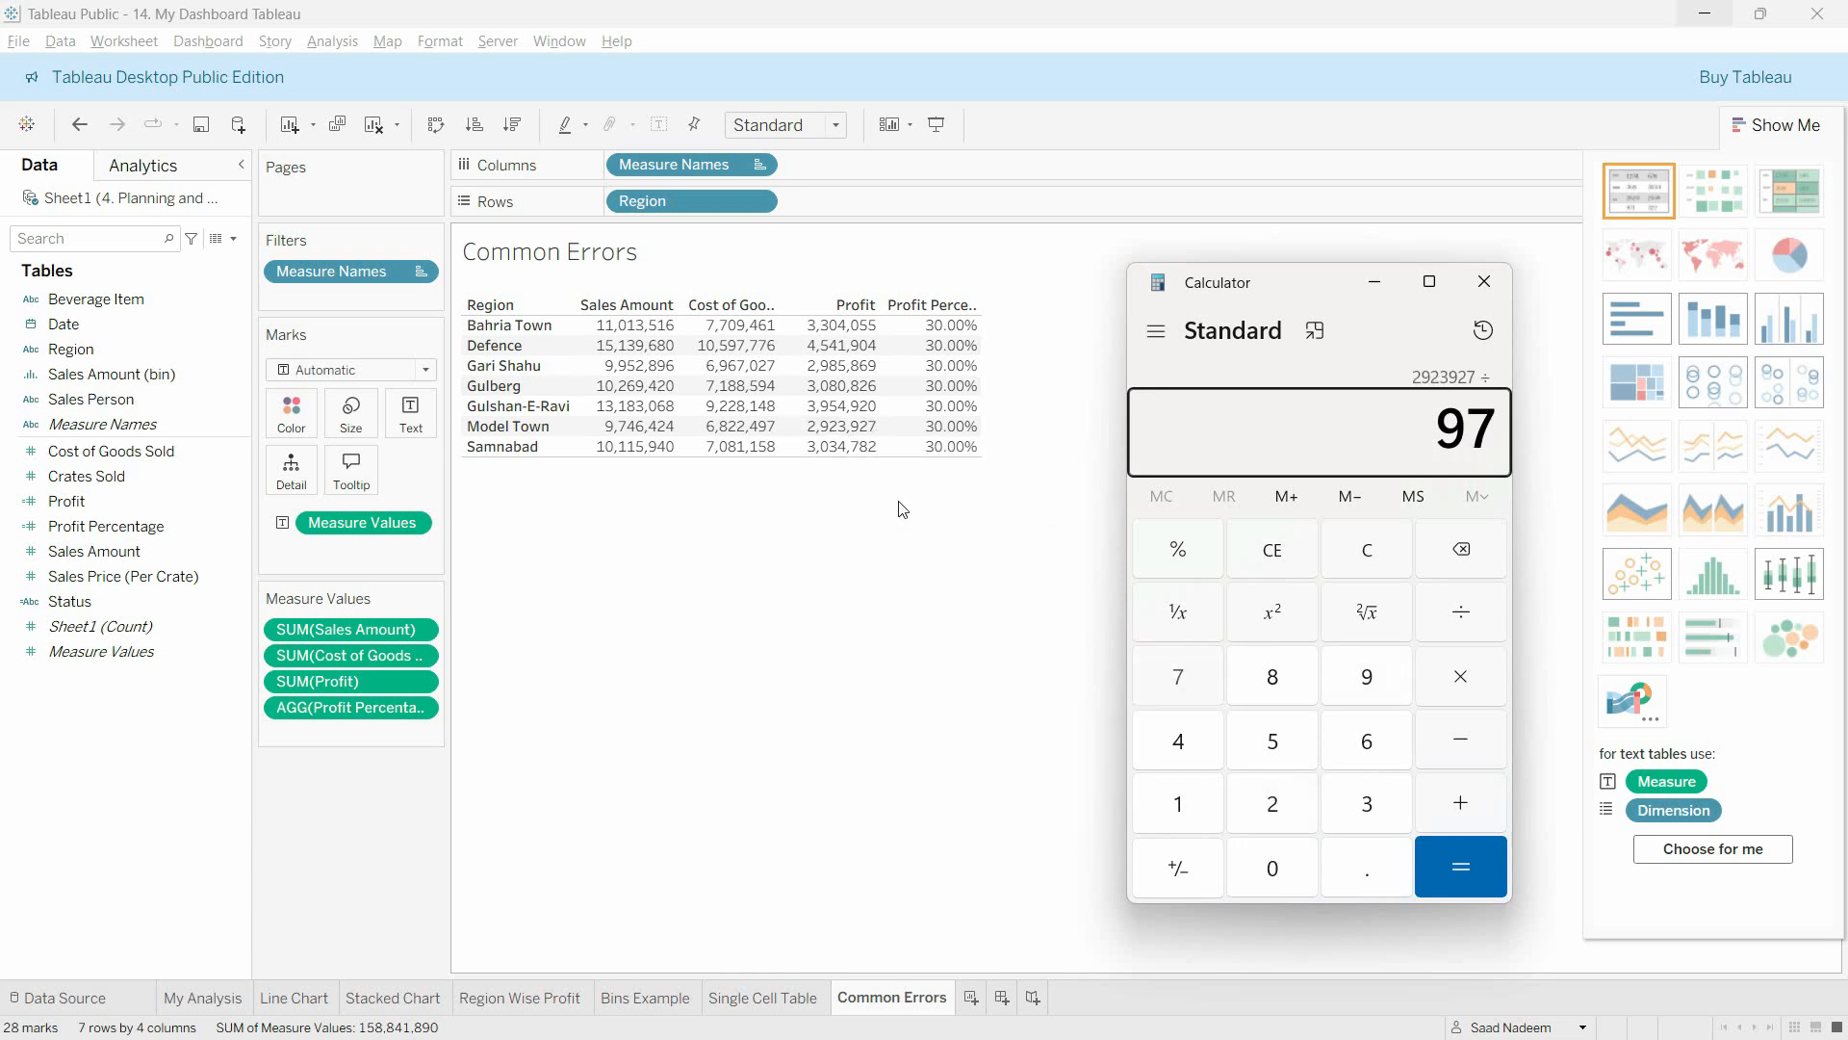
text(46424)
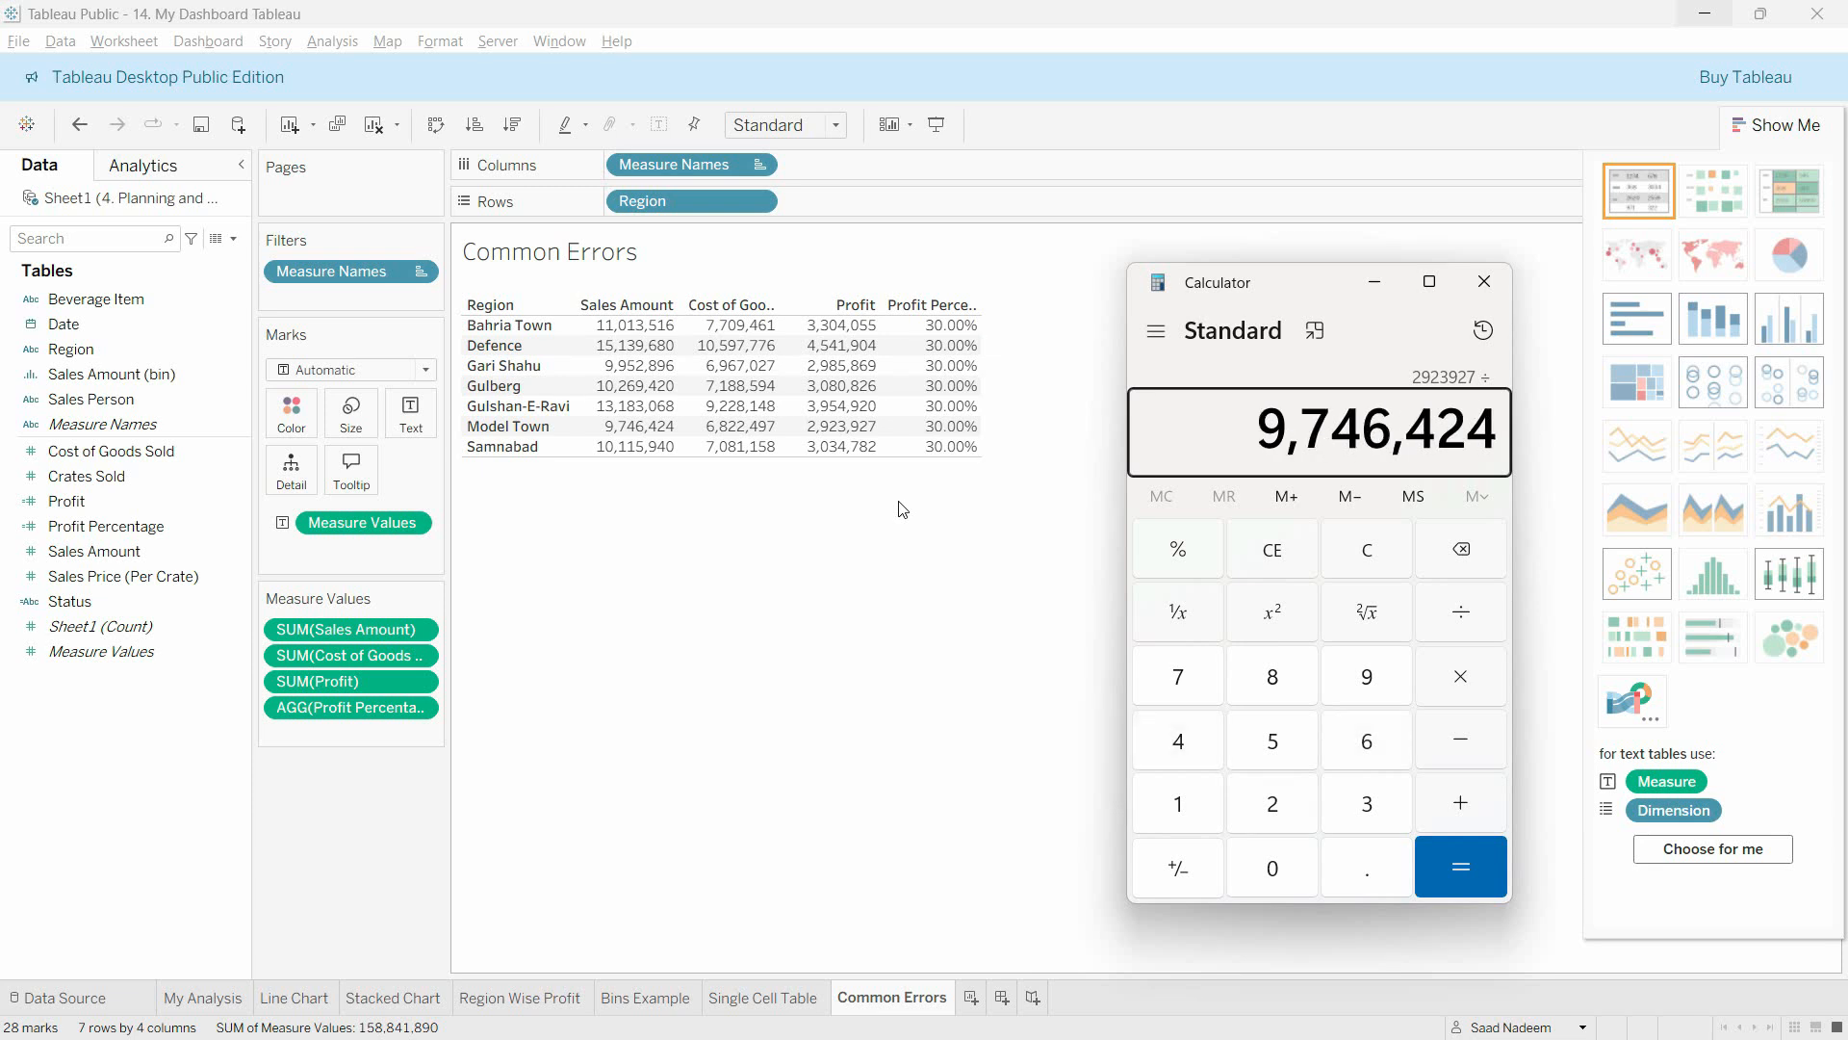
key(Return)
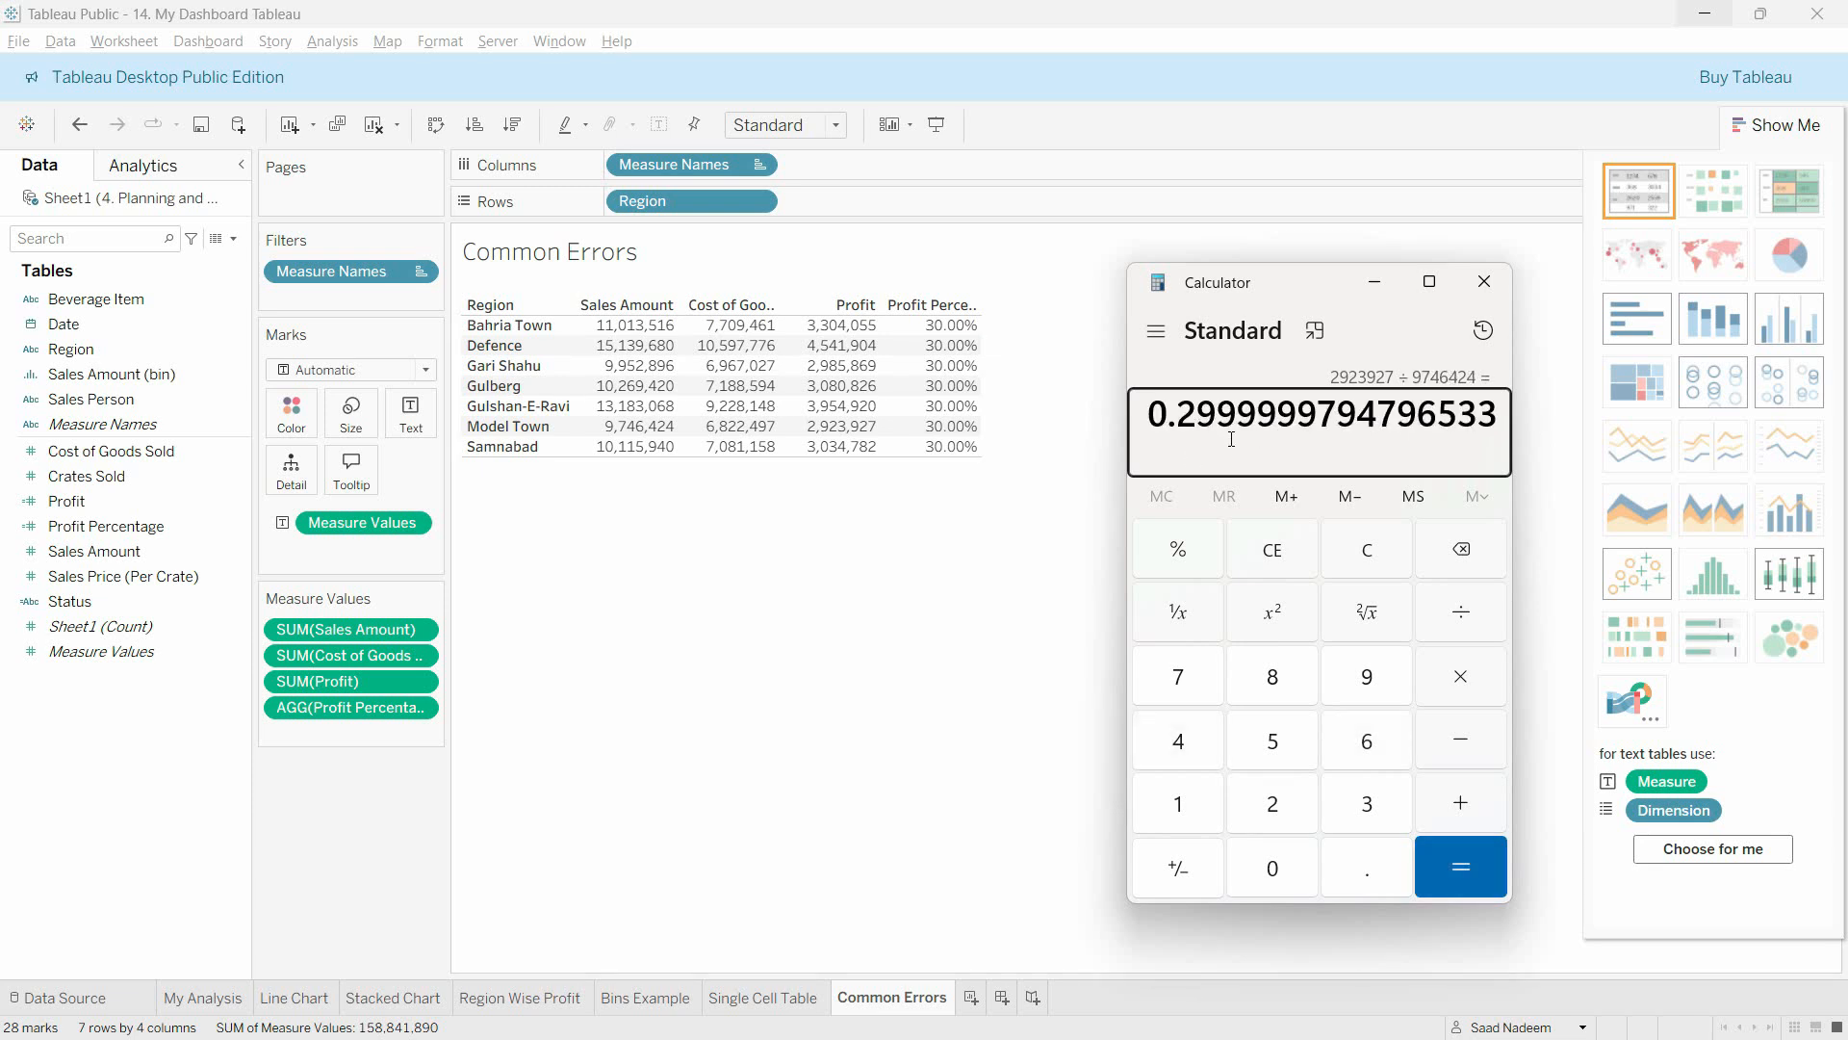
click(1270, 550)
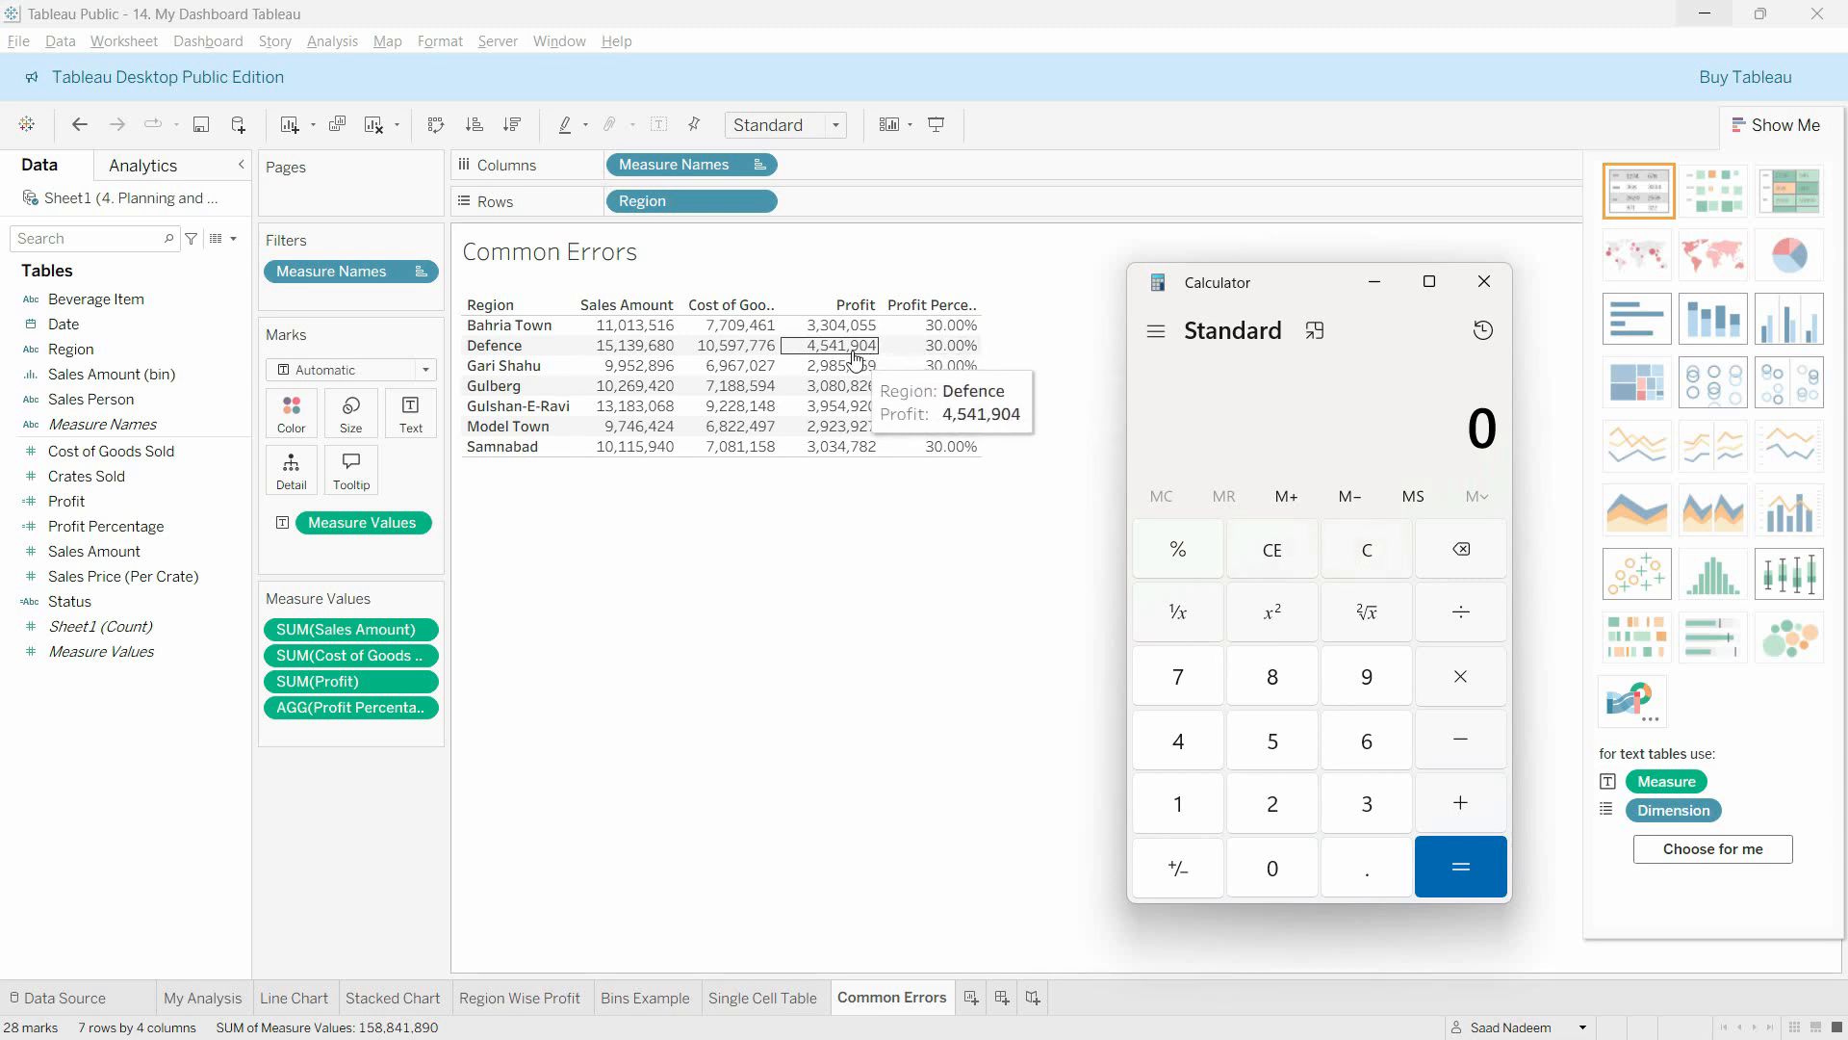
- Divide Defence's profit 4541904 by its sales amount 15139680 to check the percentage, and clear the result
text(4)
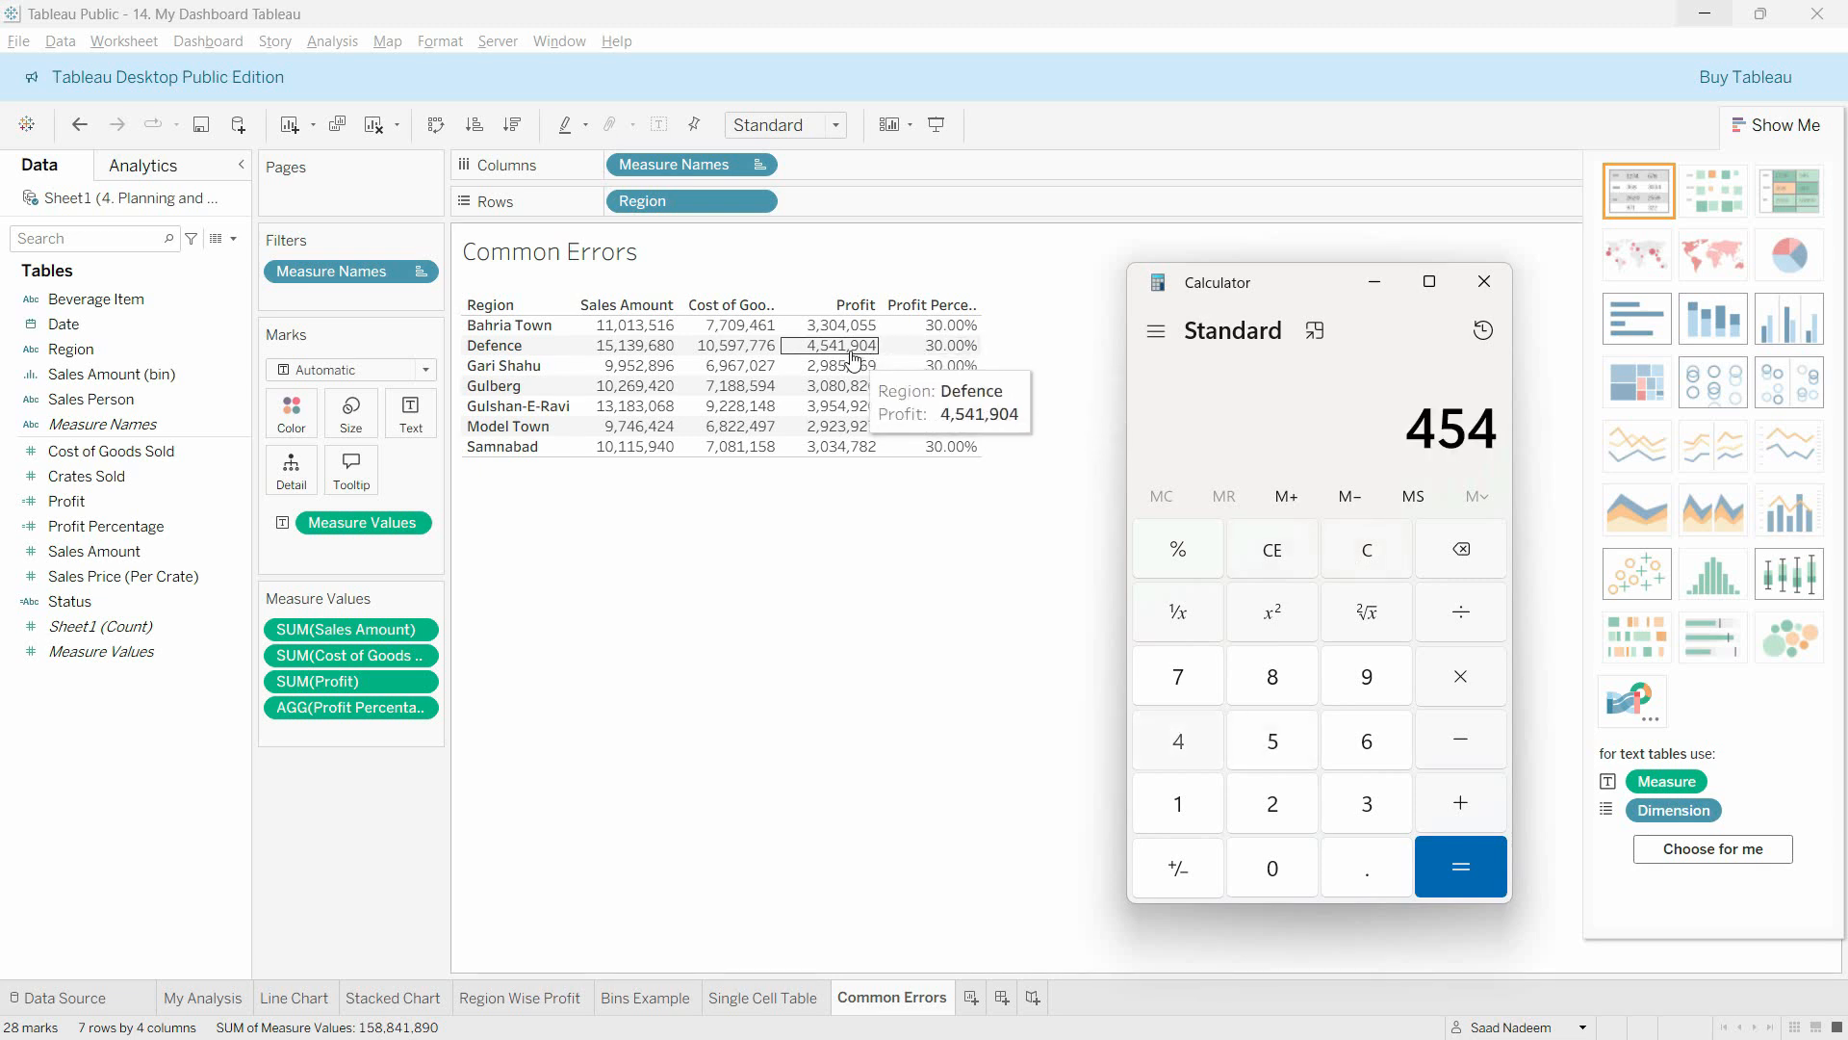
text(,541,904)
key(slash)
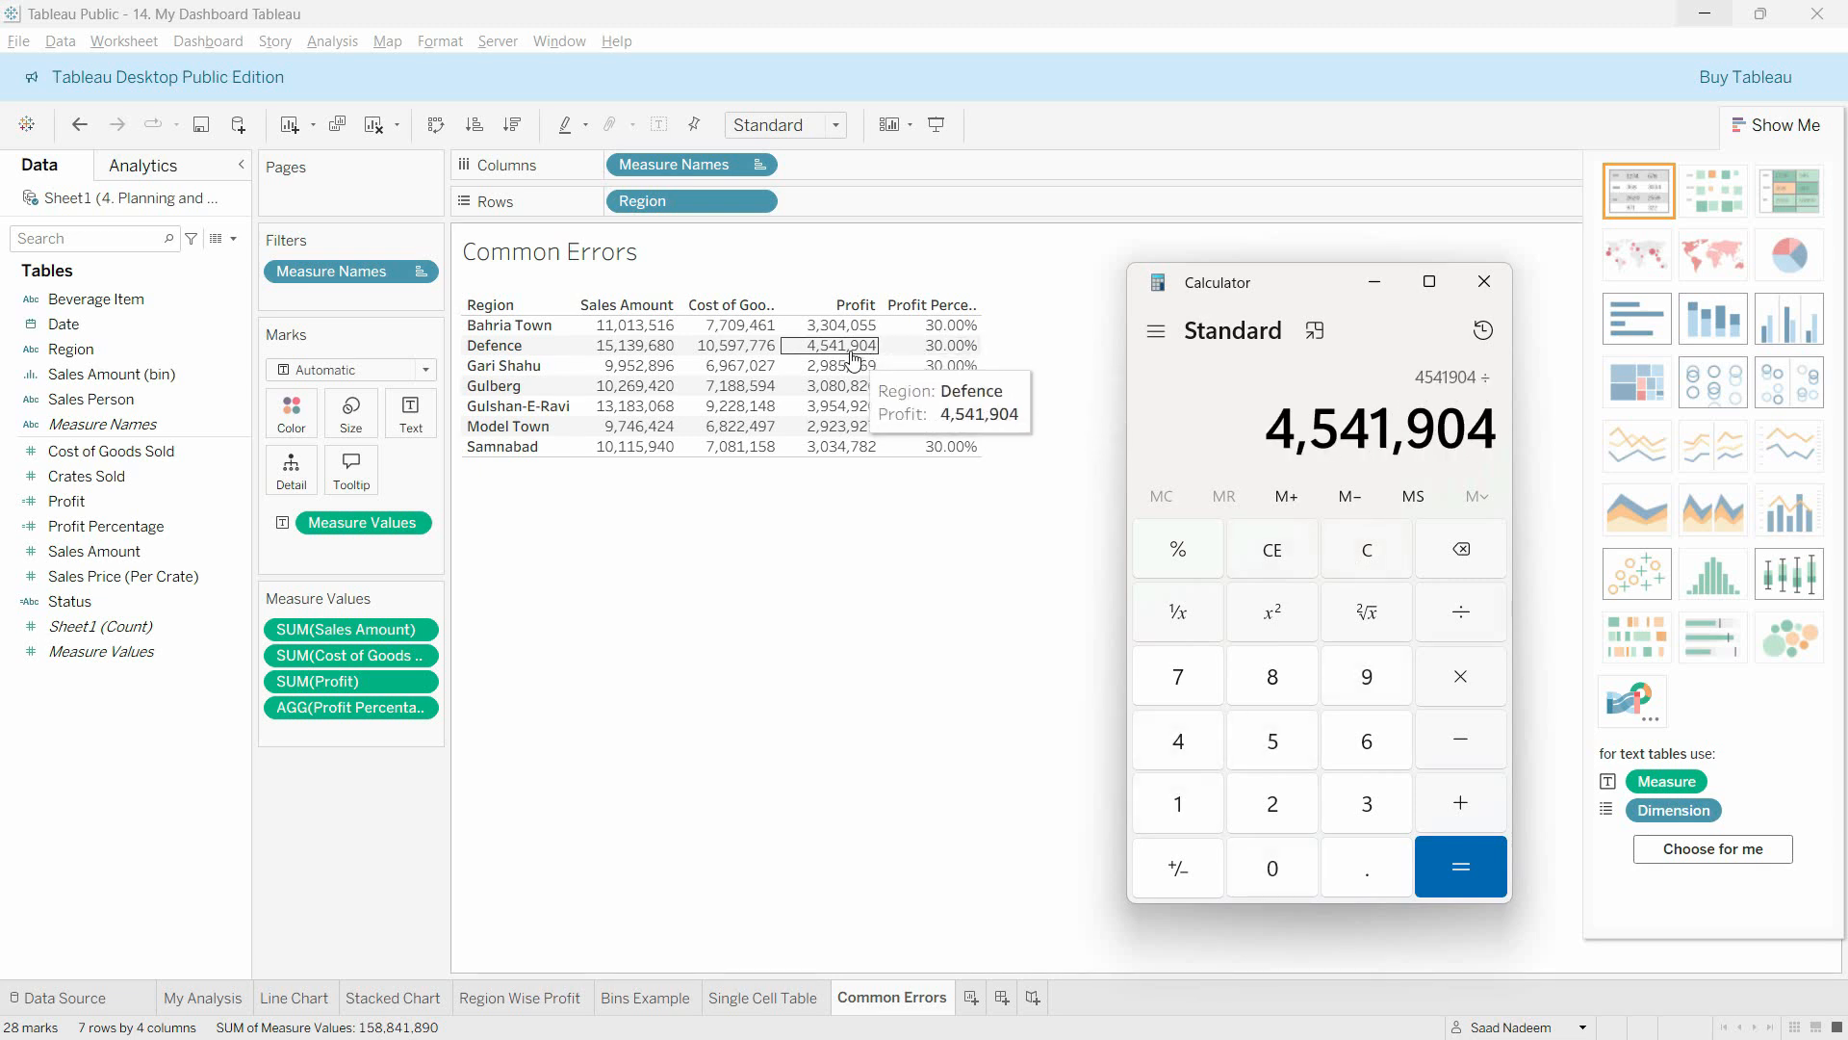
text(151)
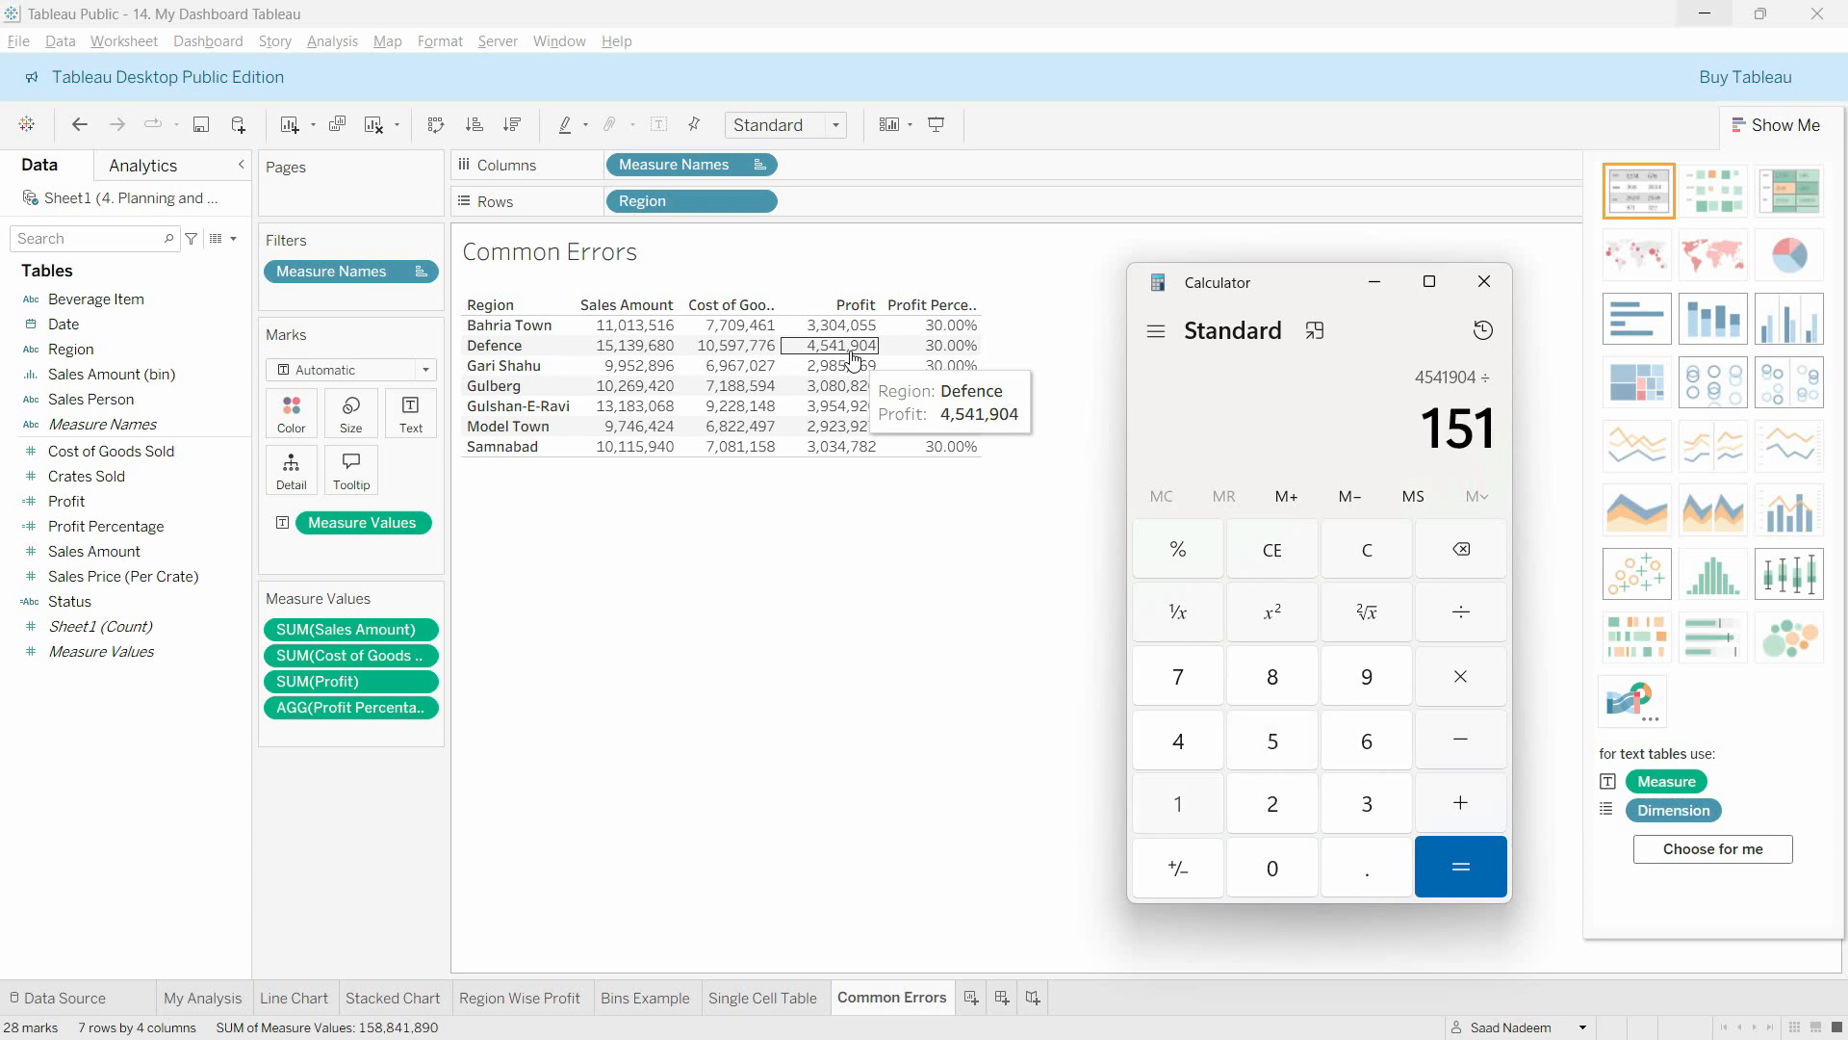
text(39680)
key(Return)
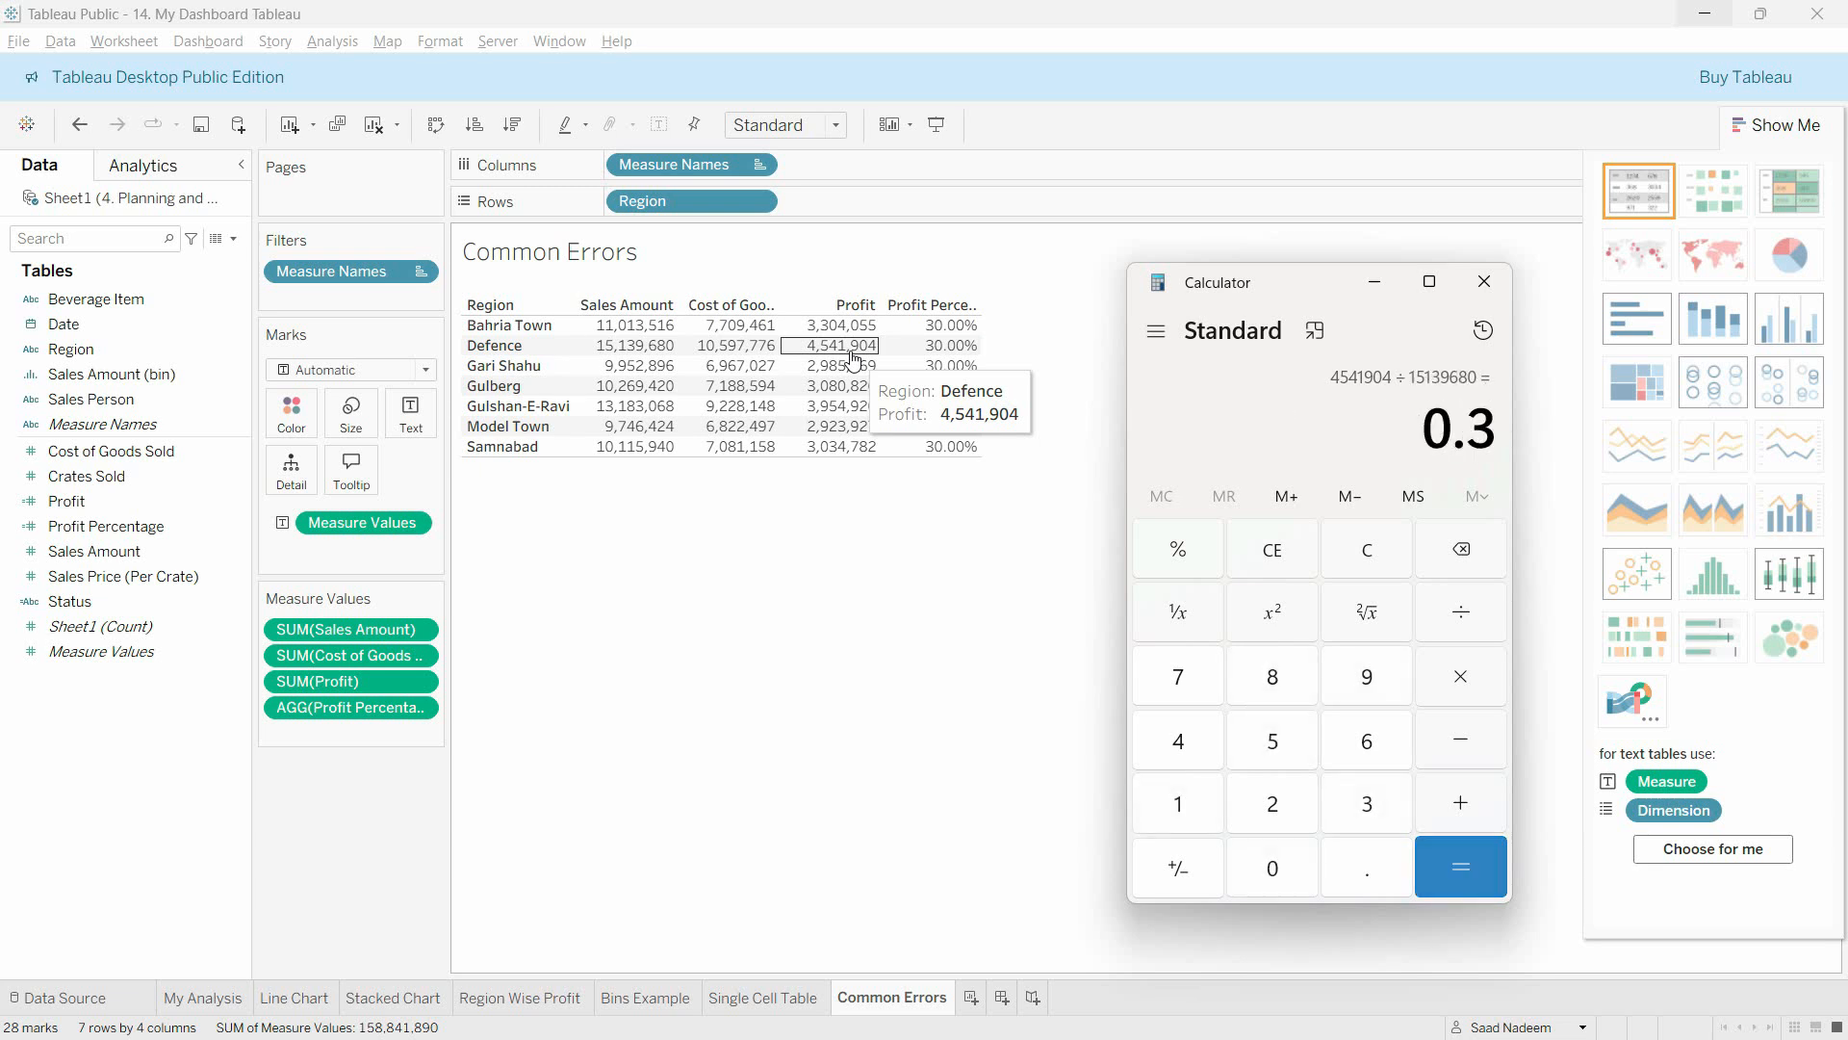
click(1283, 562)
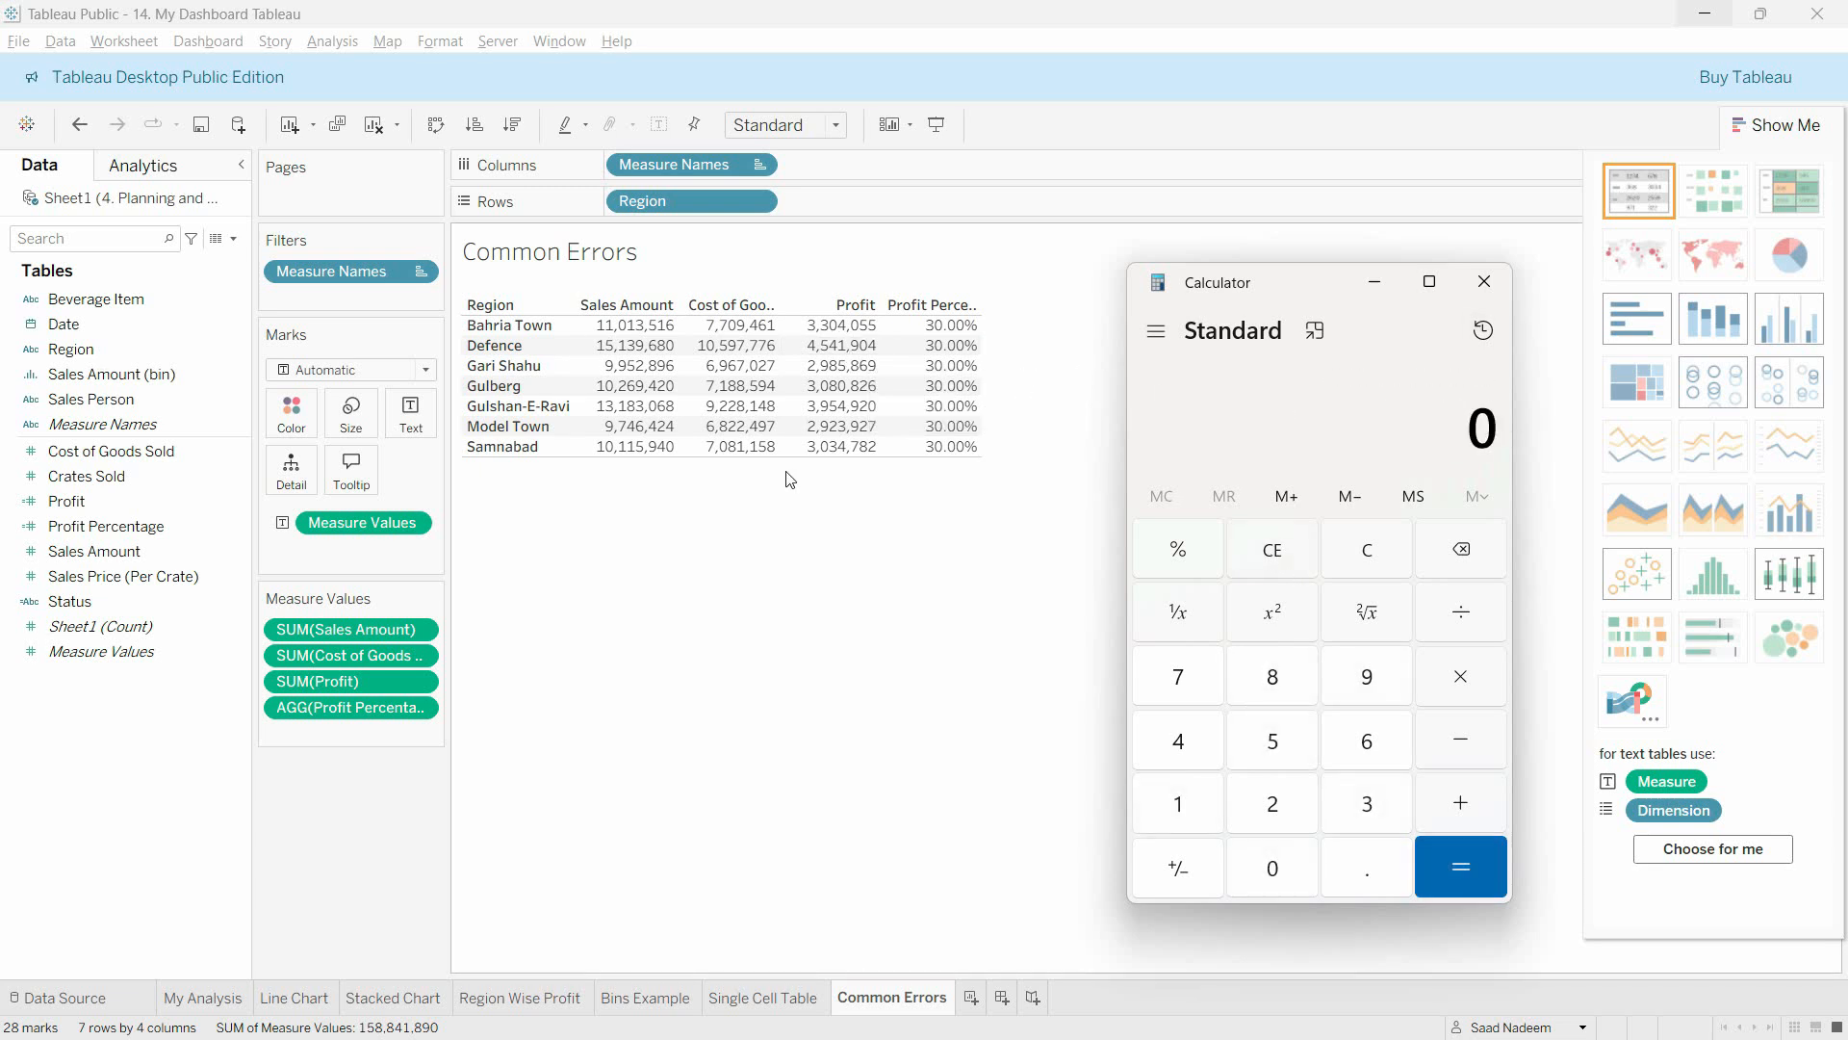
- Divide Samnabad's profit 3034782 by its sales amount 10115940 to check the percentage, and close the calculator
mouse_move(838, 450)
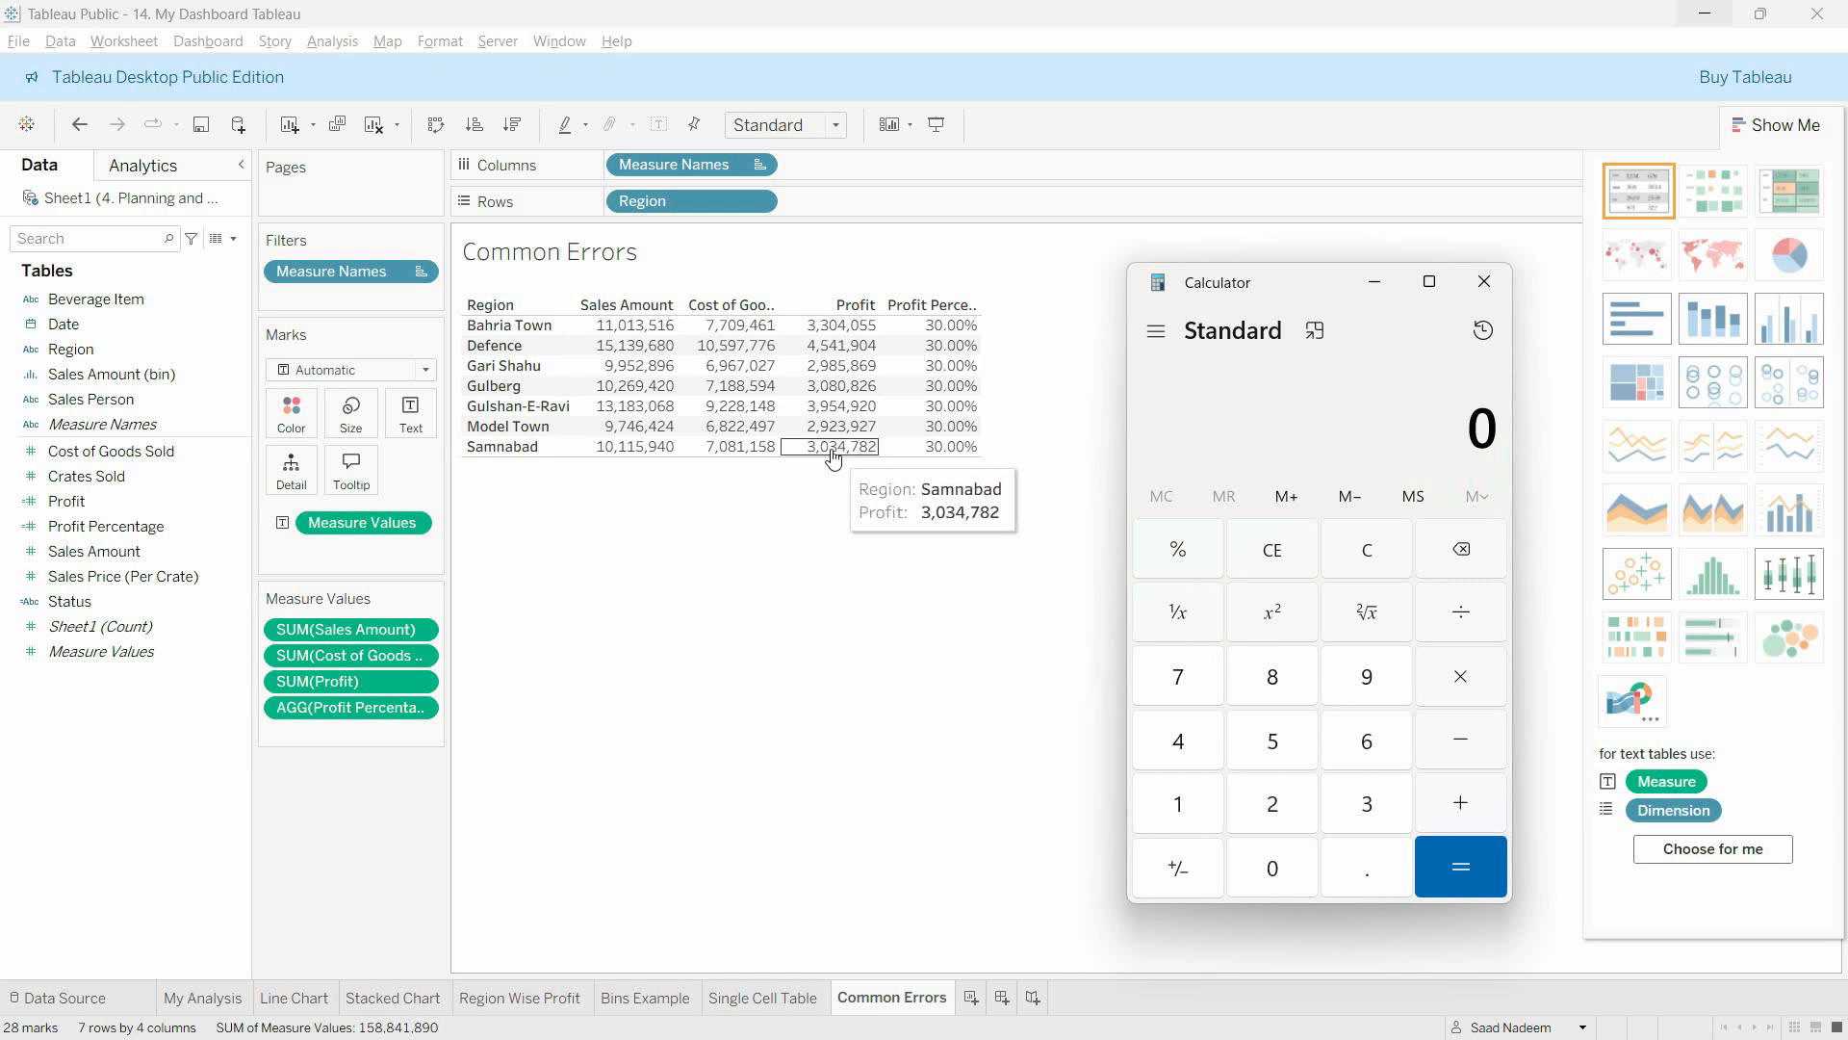
text(3,034,782)
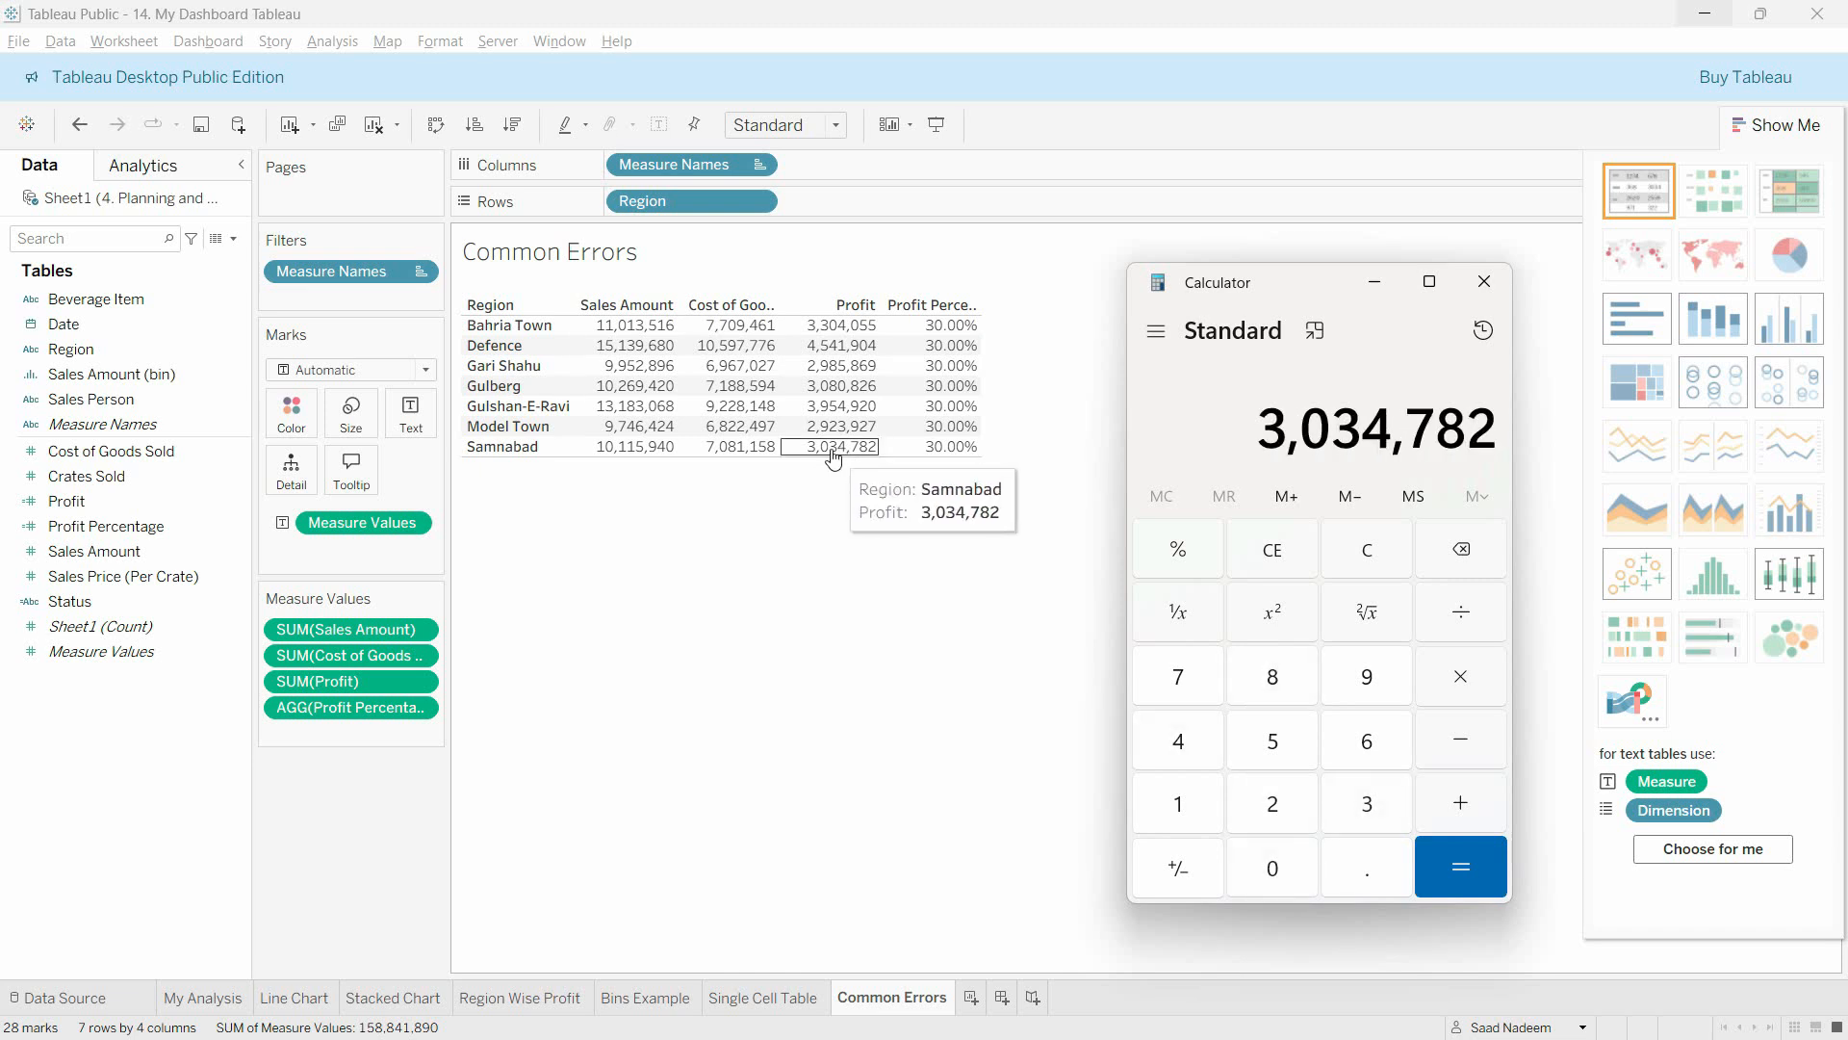
key(slash)
text(1)
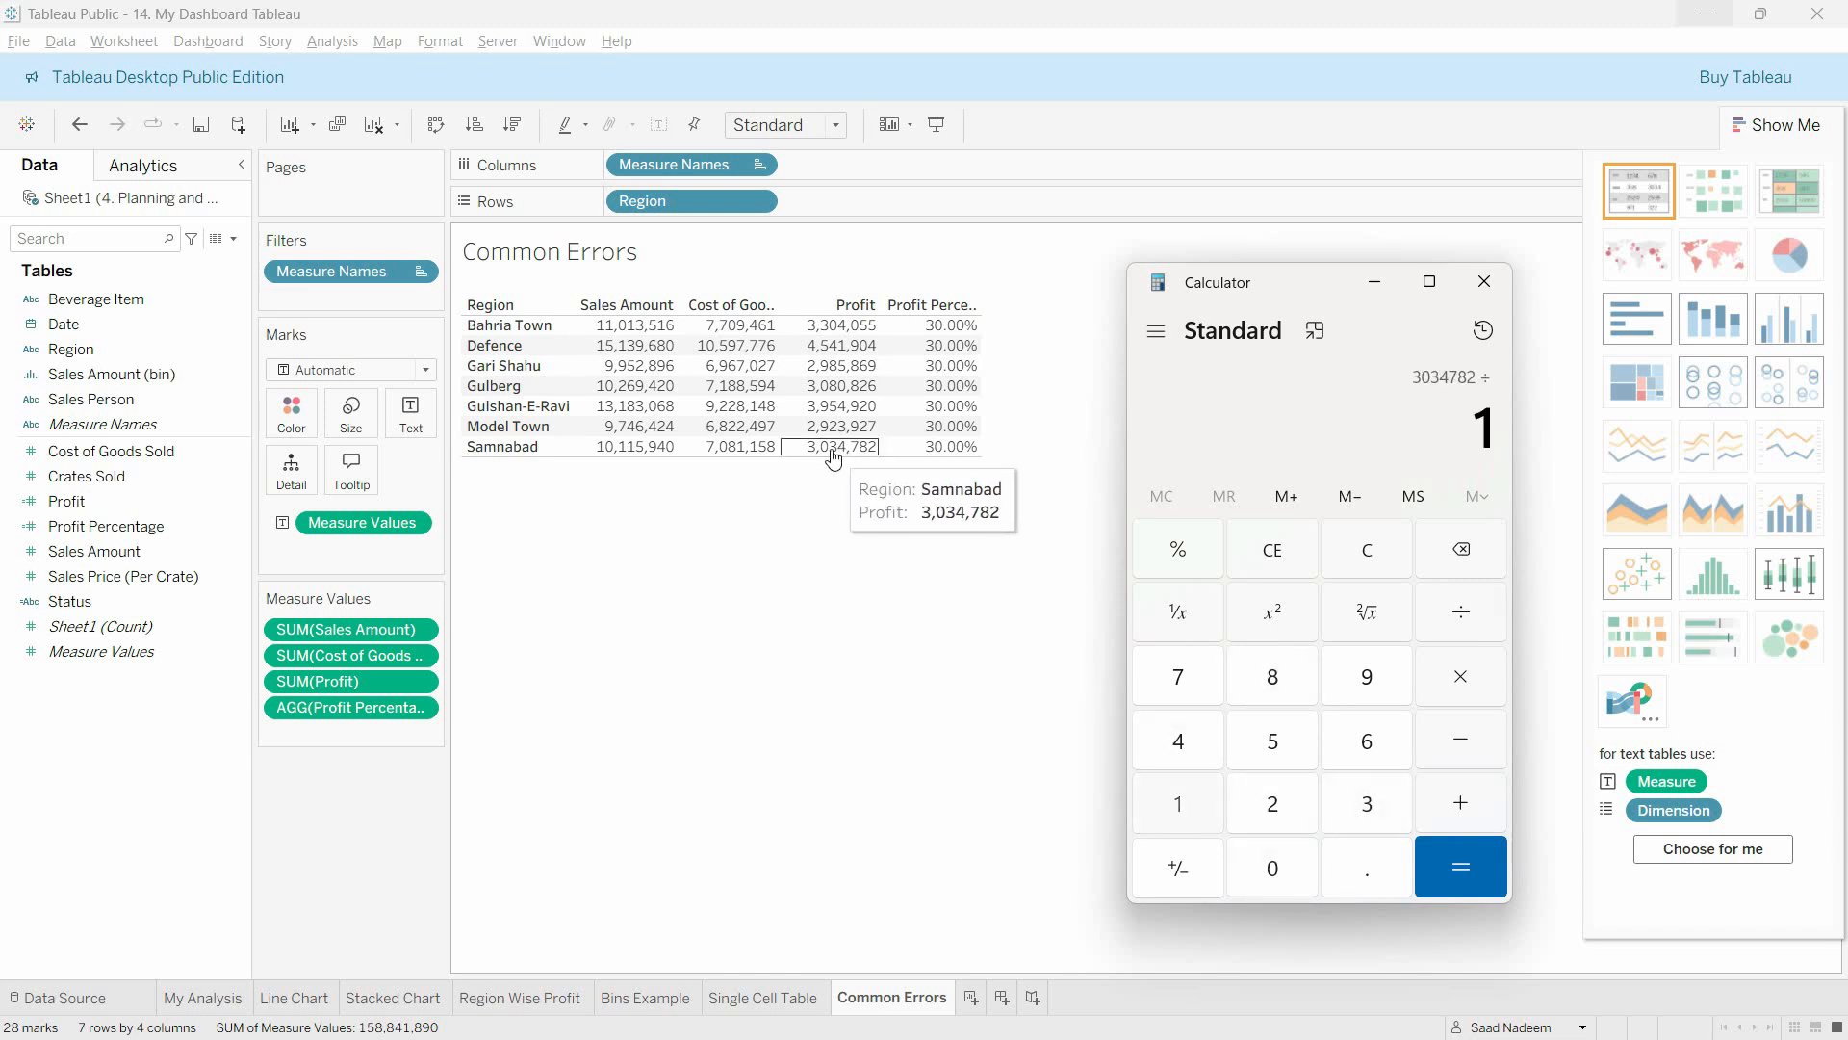
text(0115940)
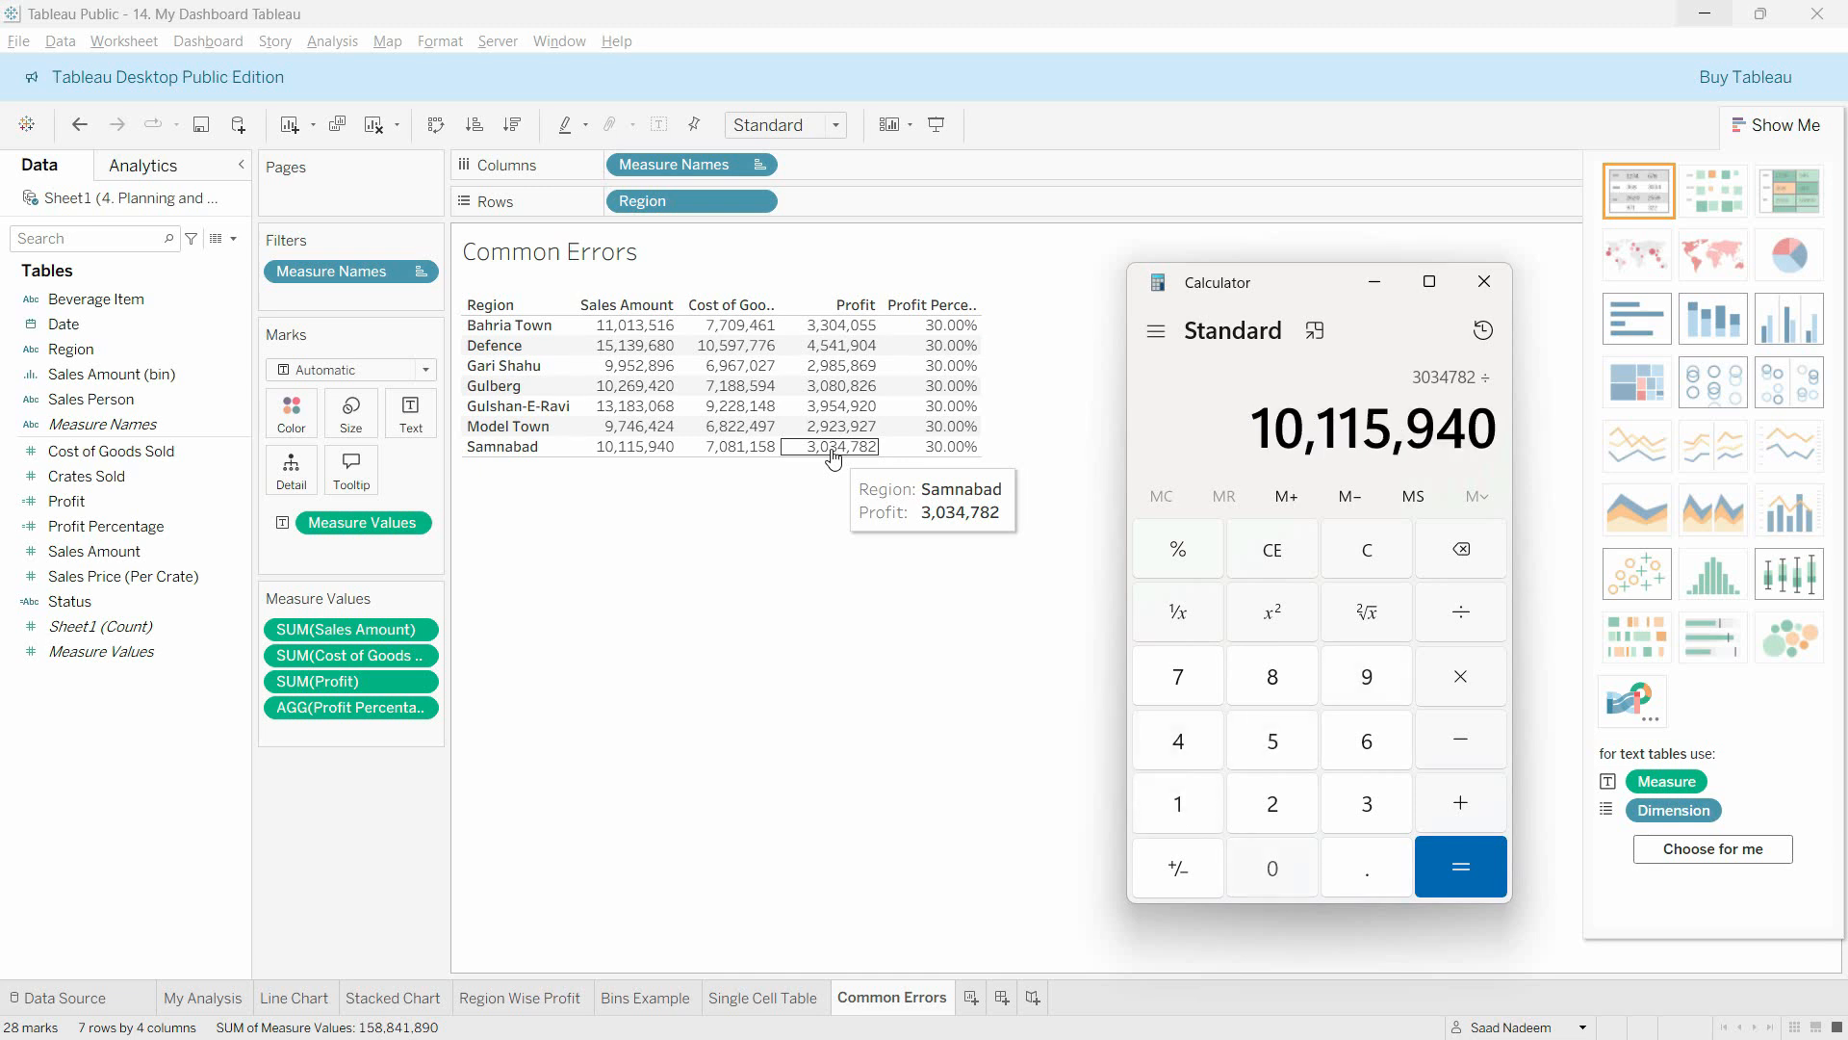
key(Return)
click(1503, 302)
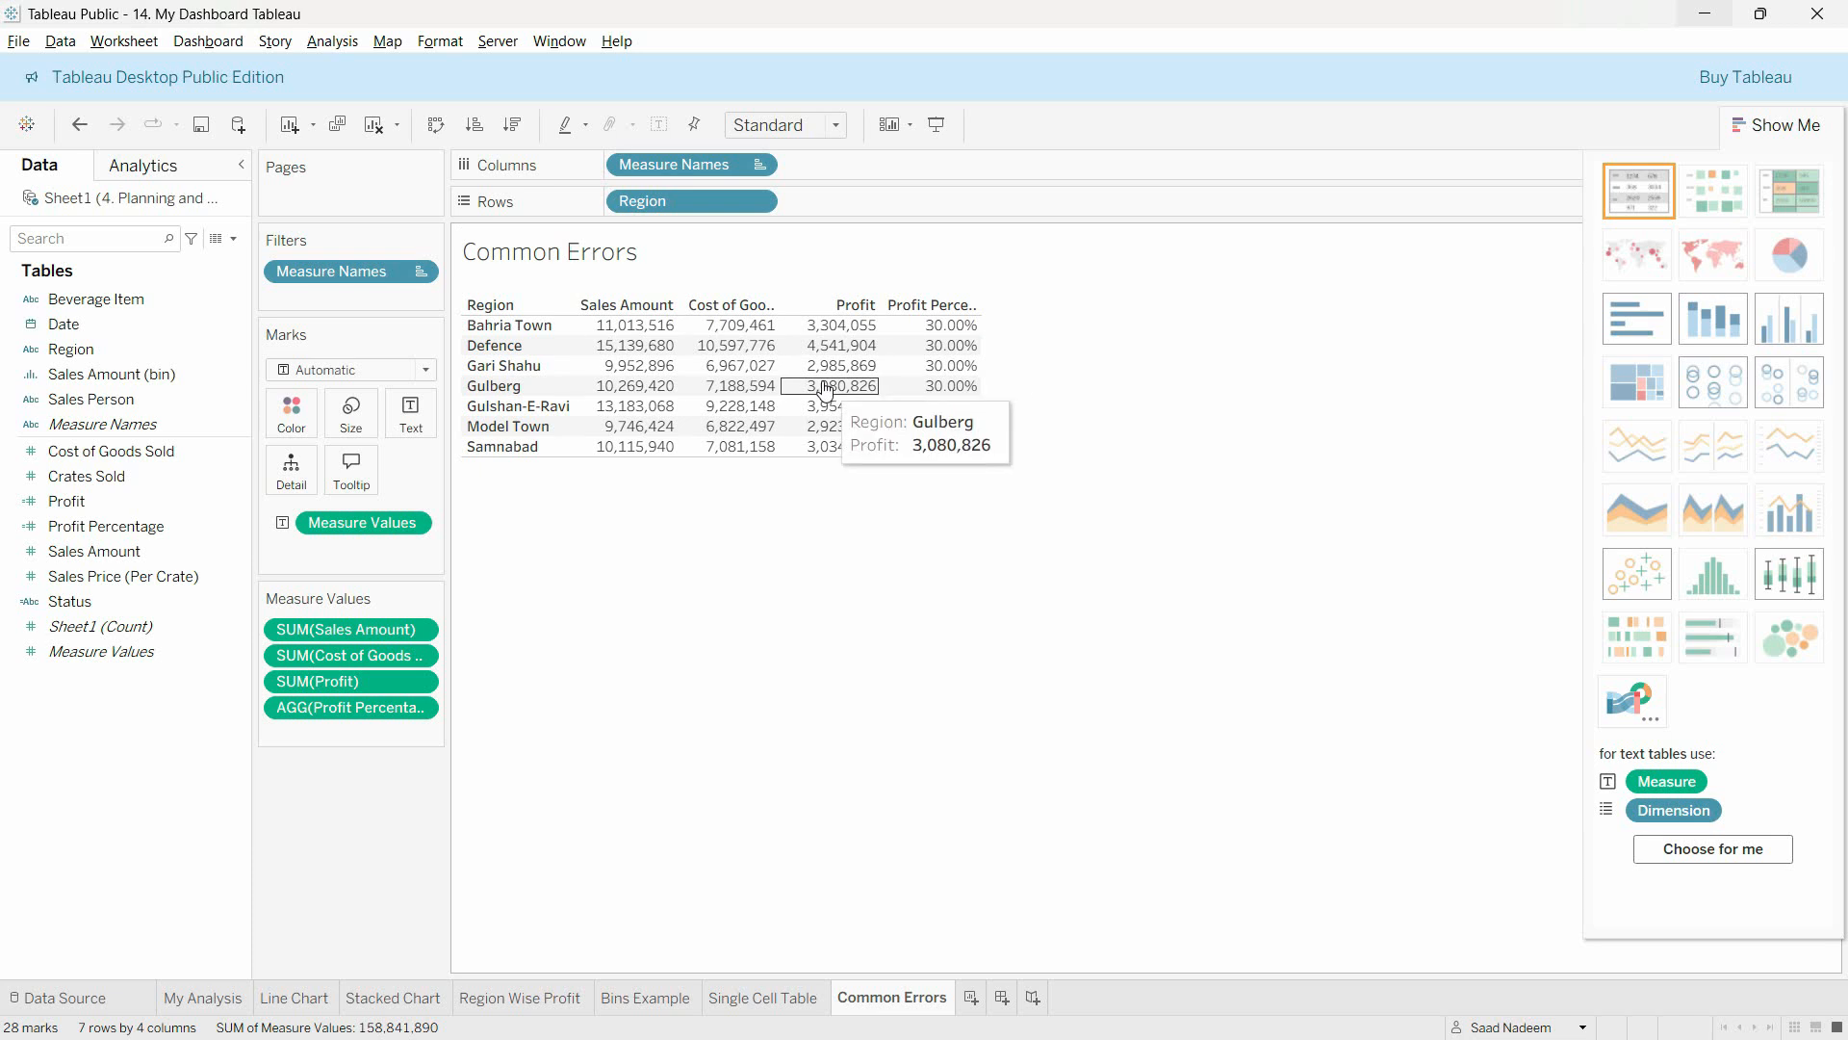
- Open the Profit Percentage calculated field for editing, review its formula, and close the editor without changes
mouse_move(943, 448)
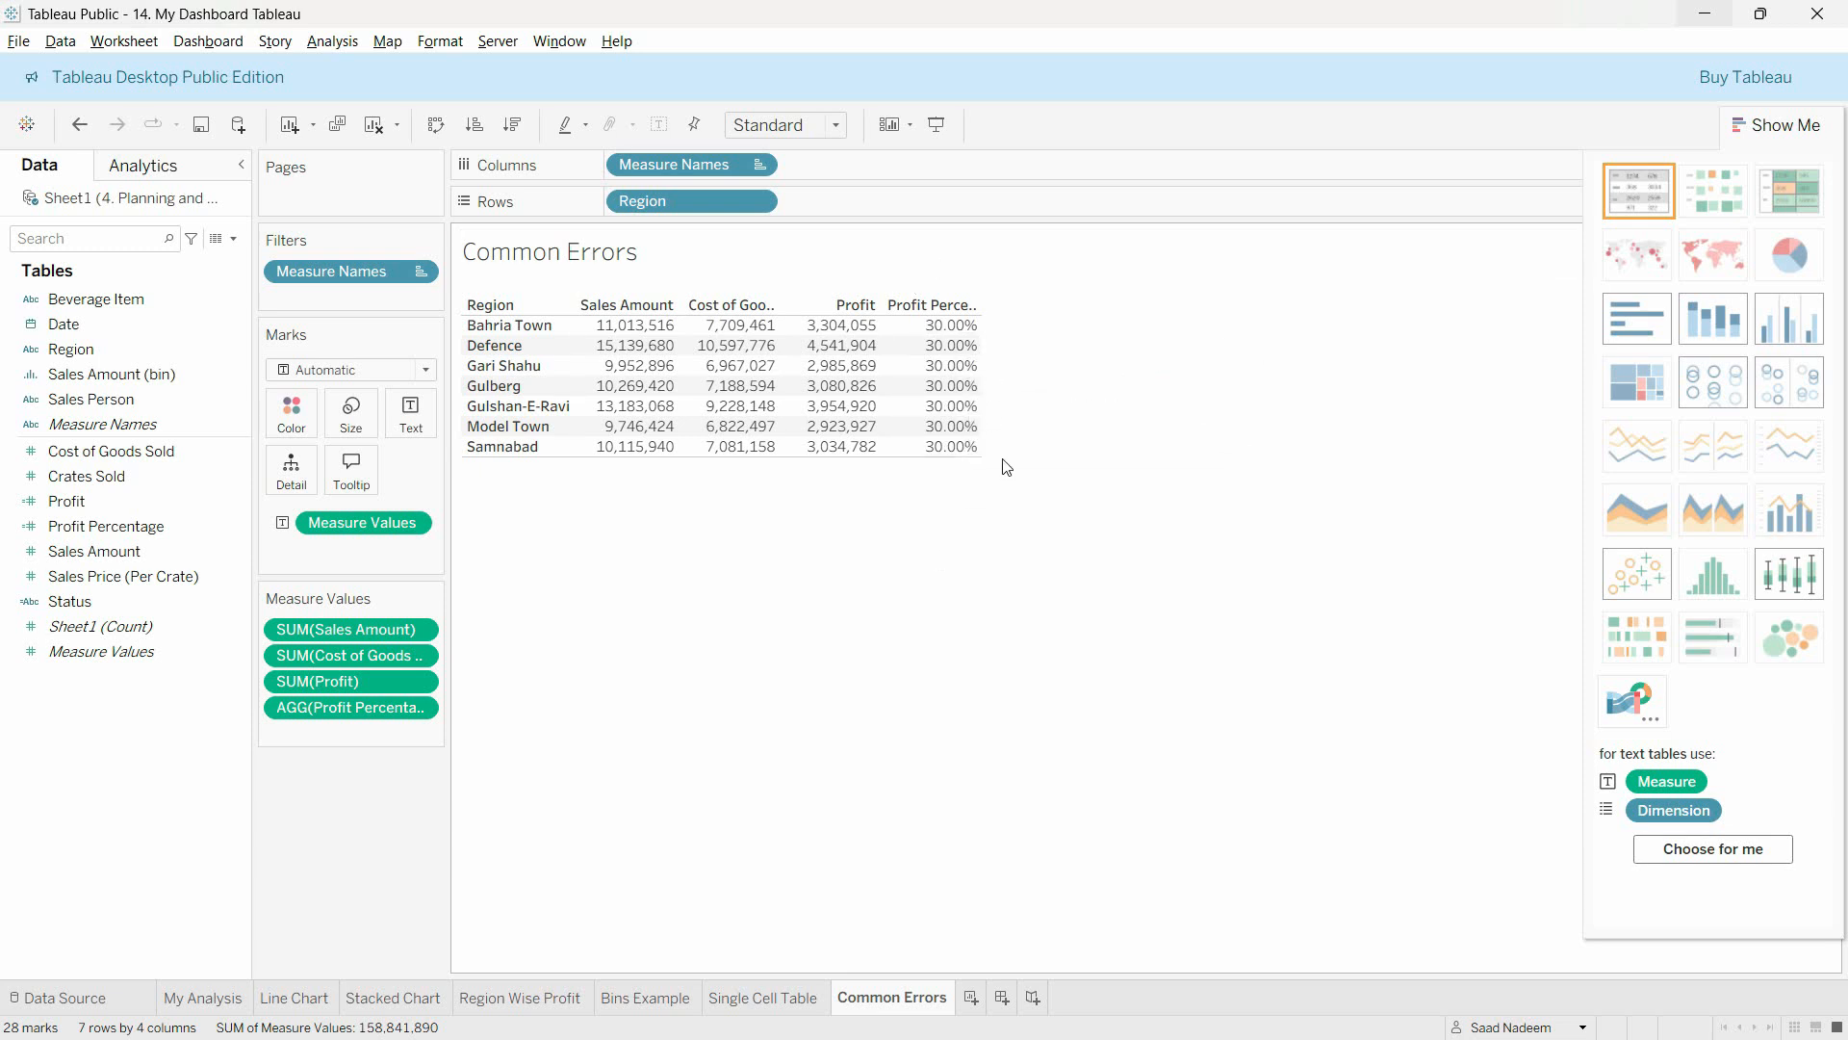
click(178, 479)
click(219, 530)
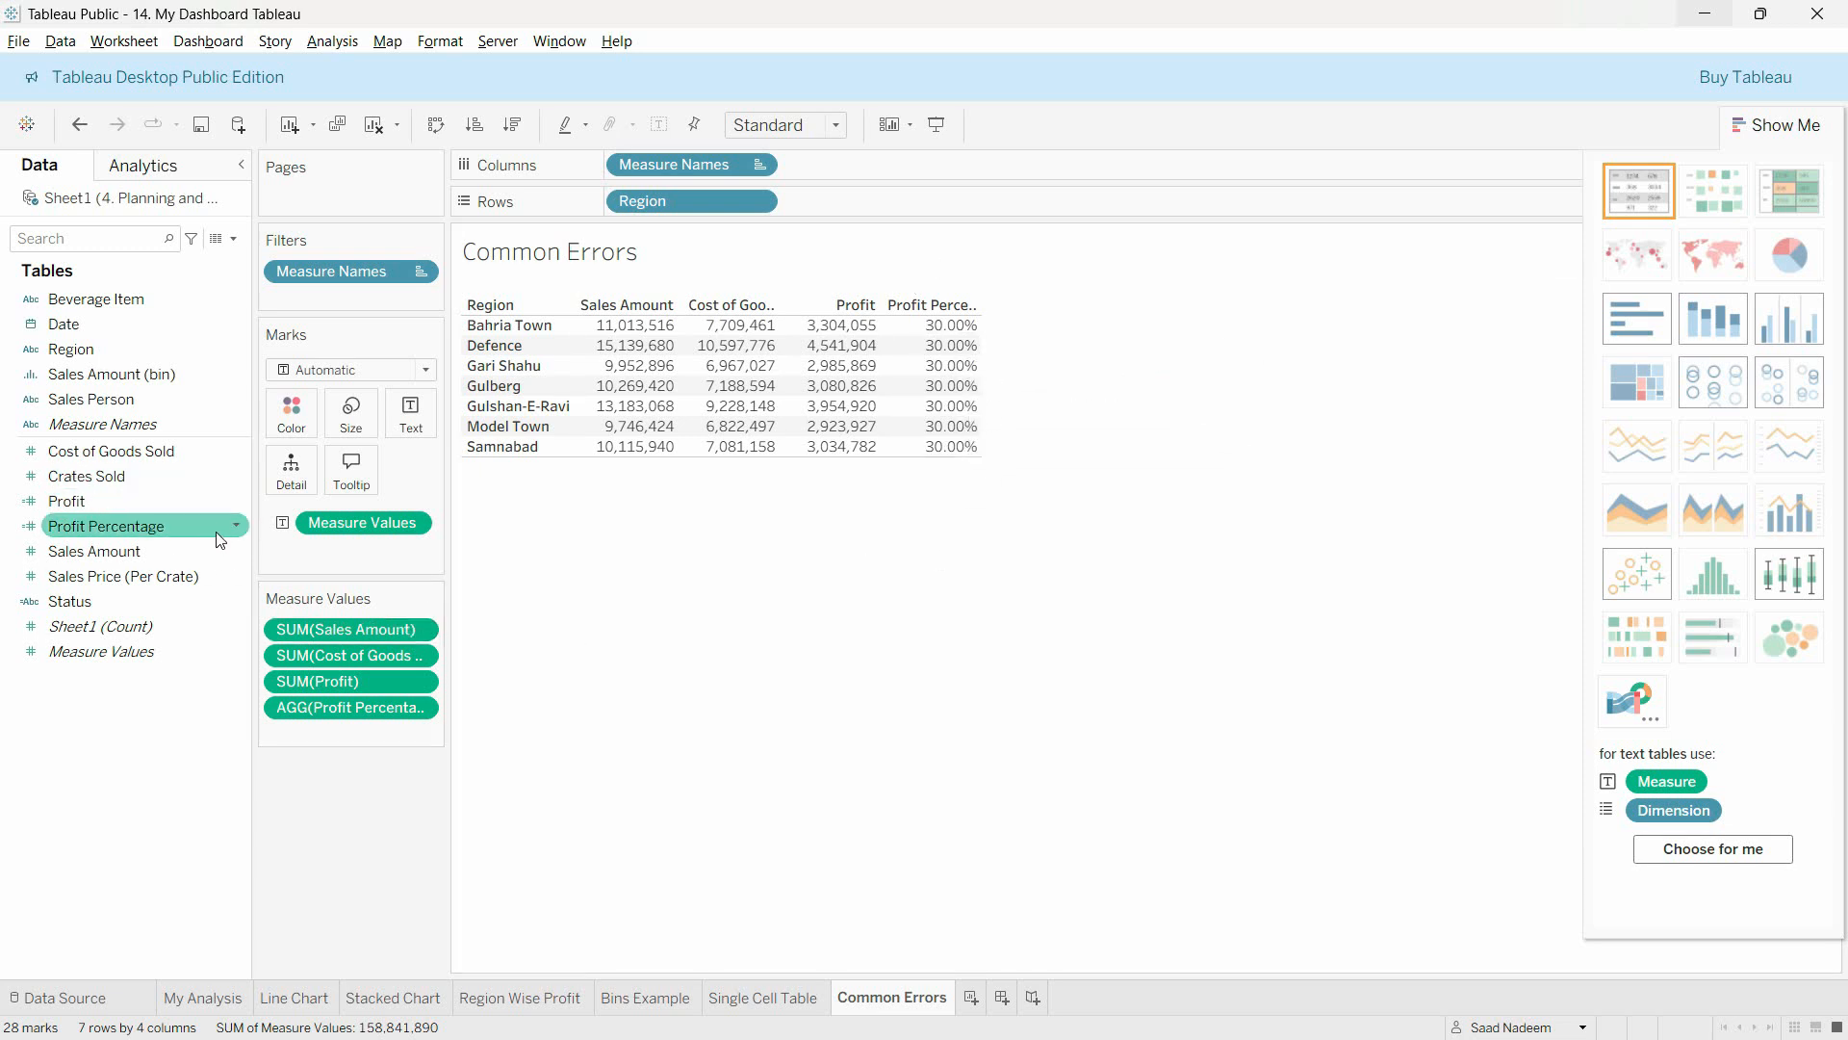
click(236, 528)
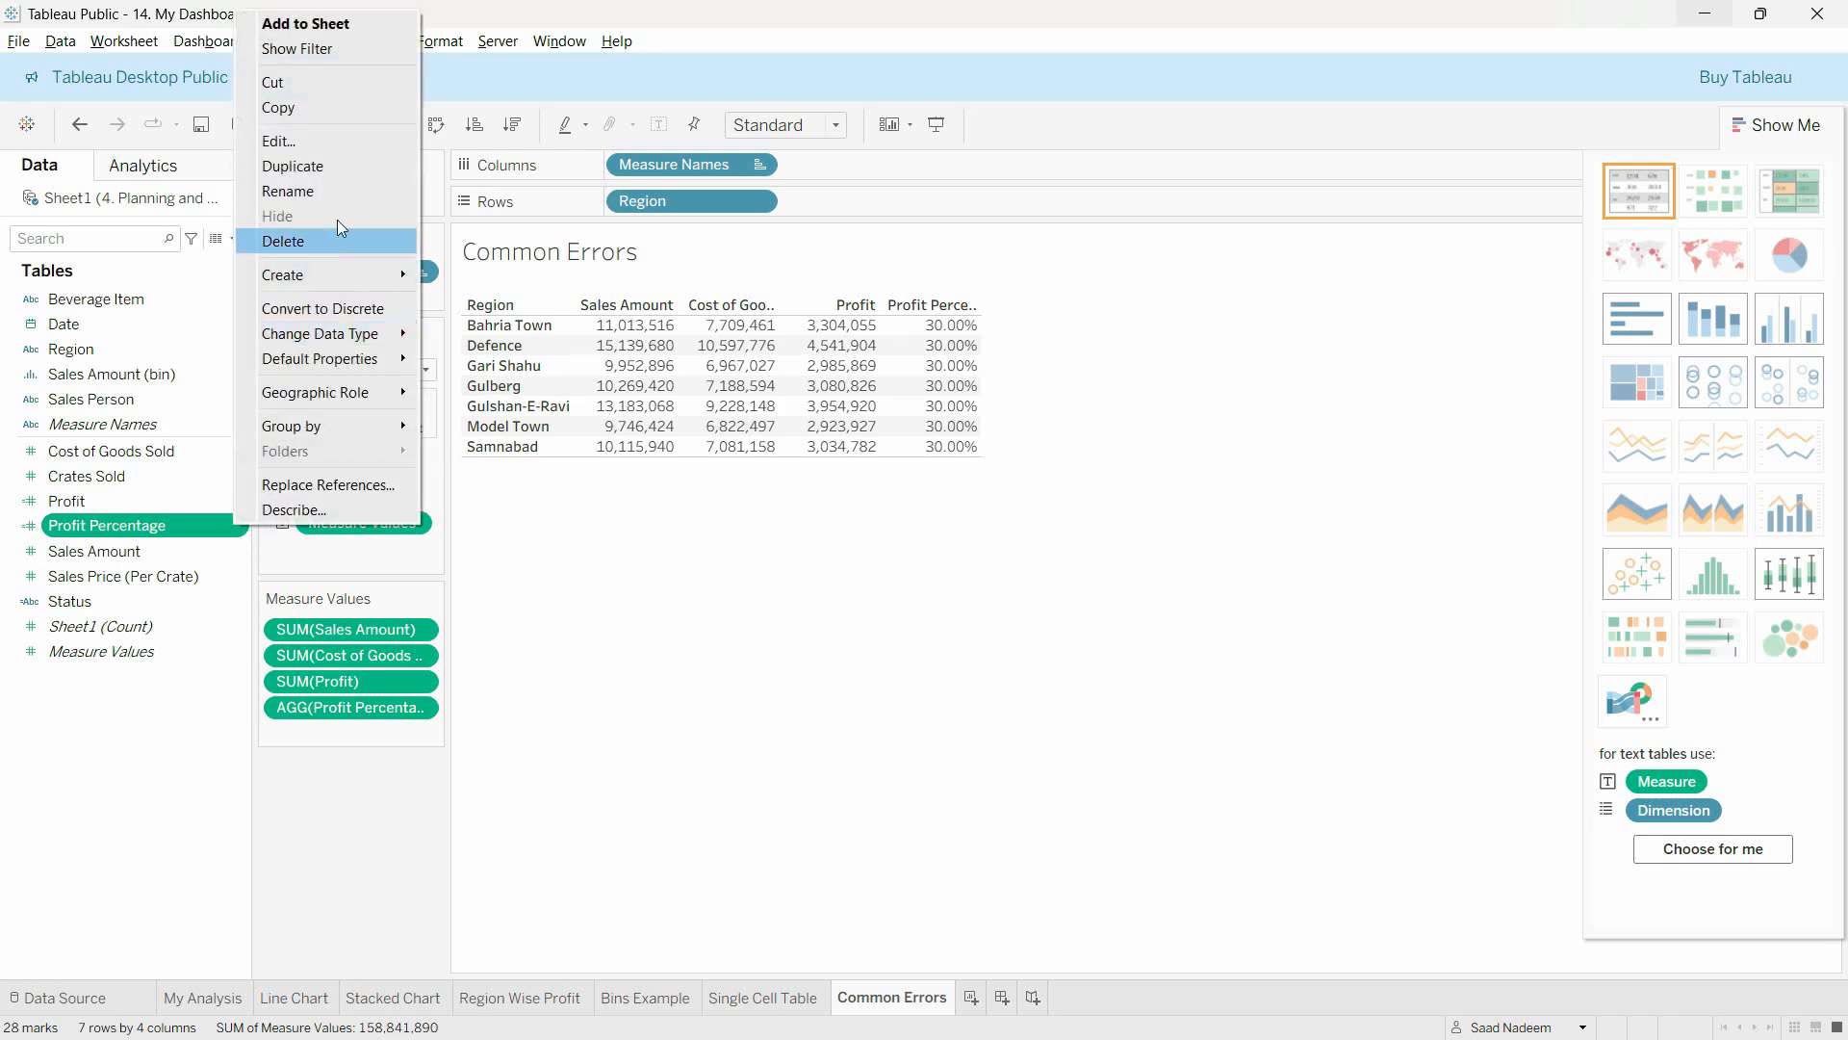
click(328, 146)
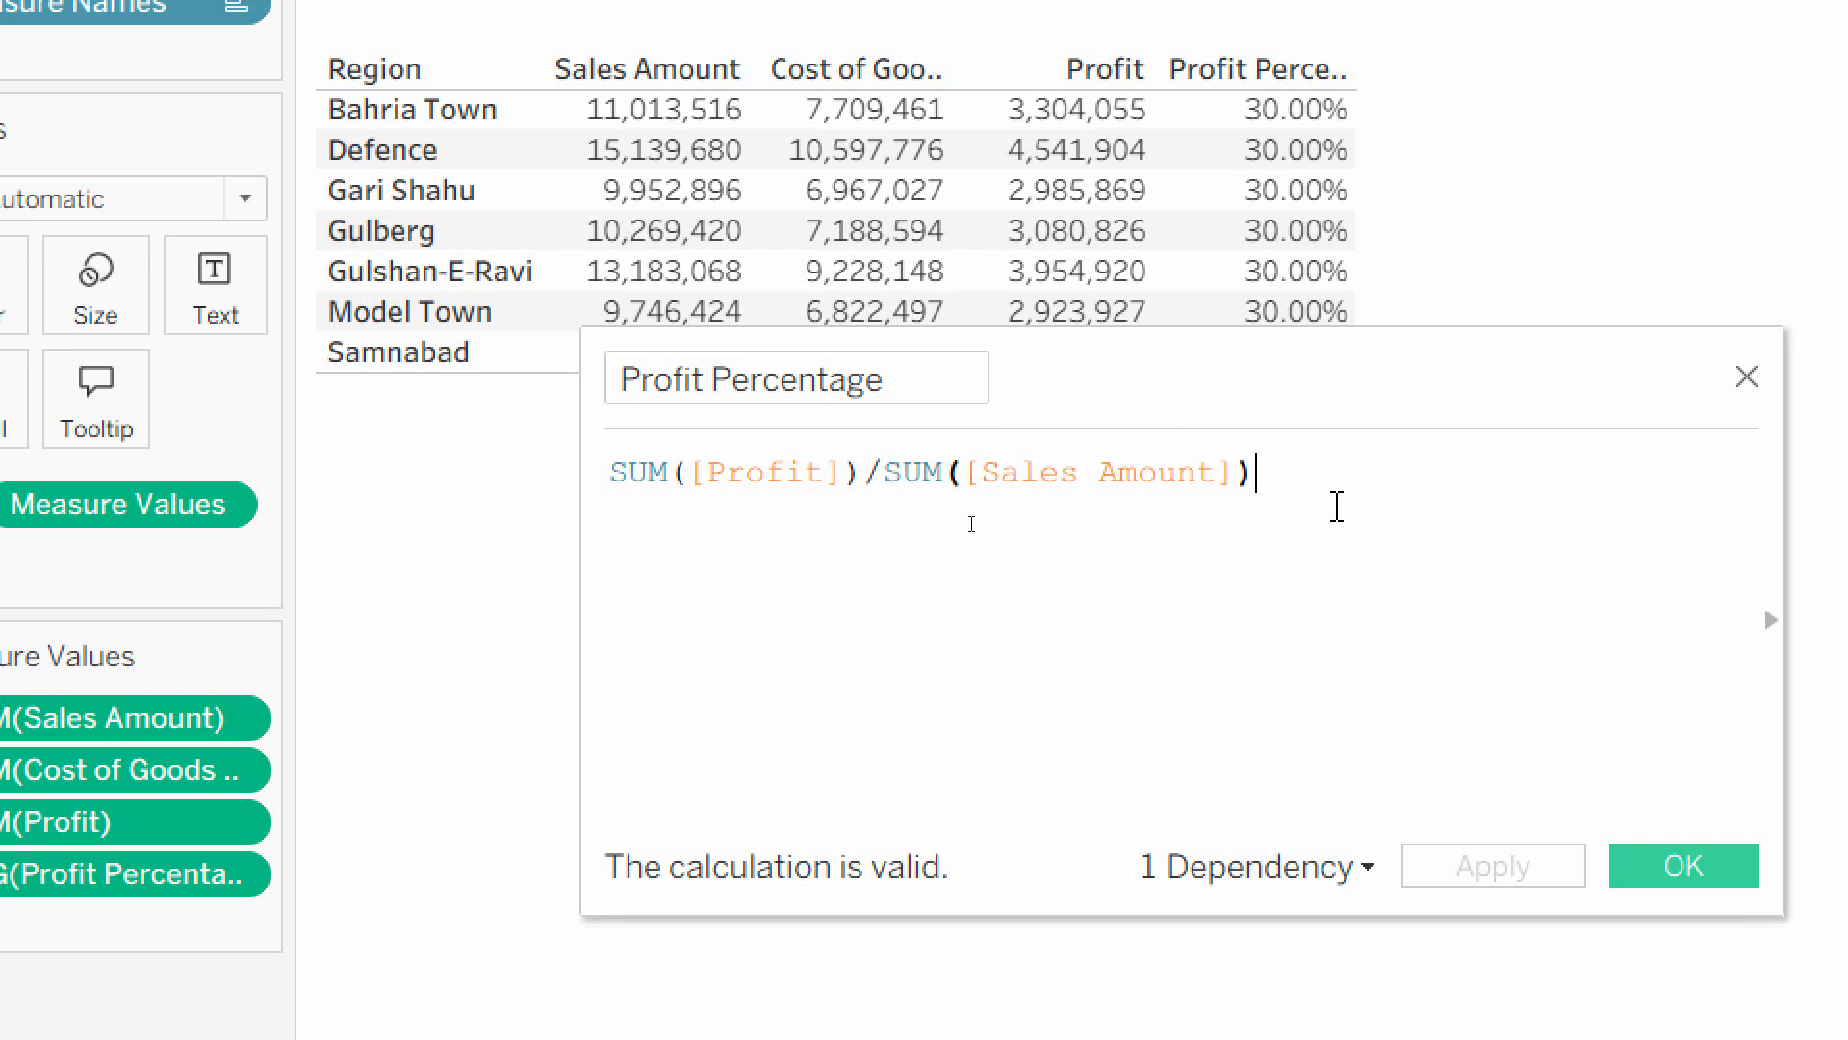
click(1383, 377)
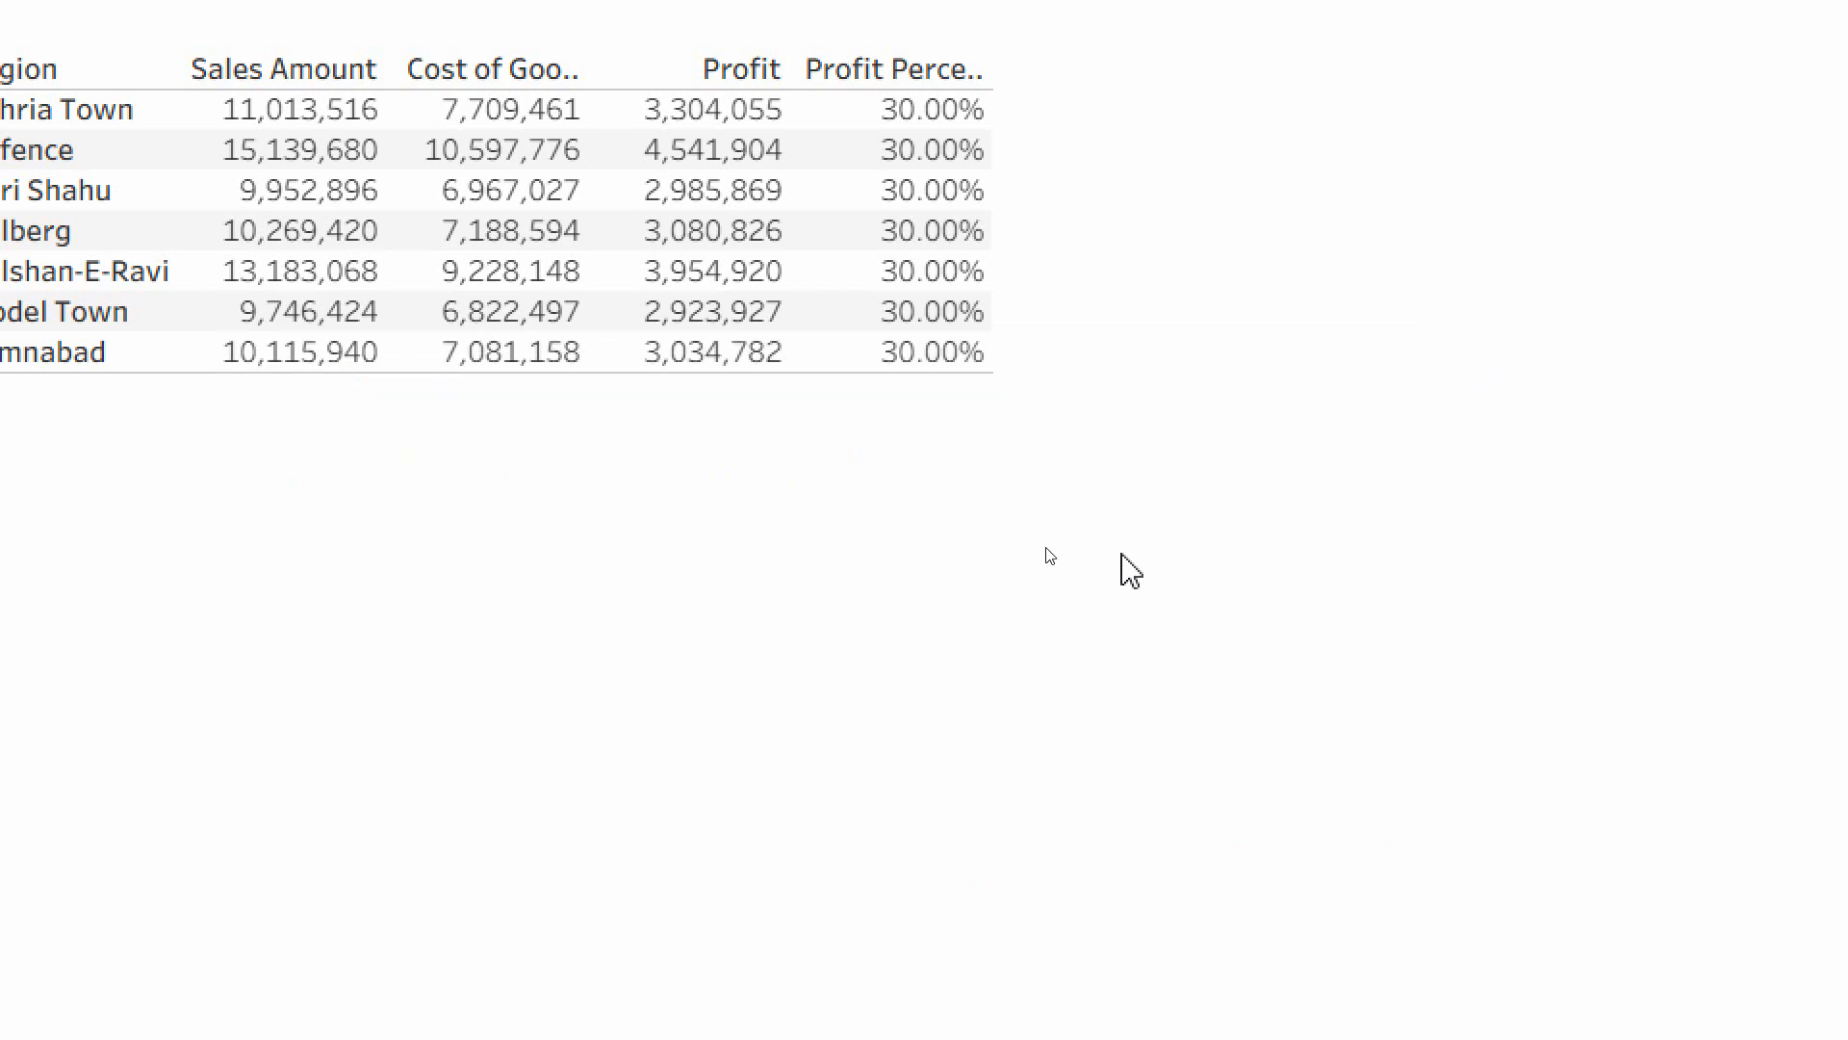